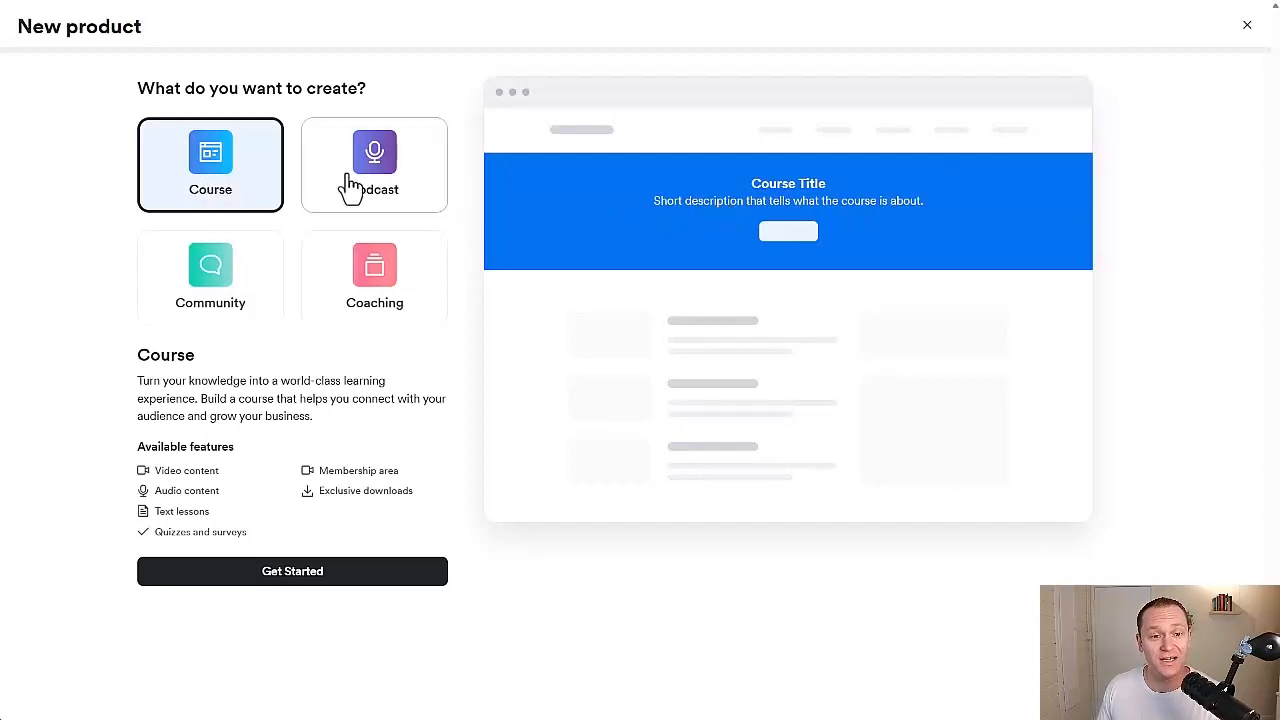
Preview the Community, Coaching and Podcast product types, and start creating a new Course product.
left_click(238, 305)
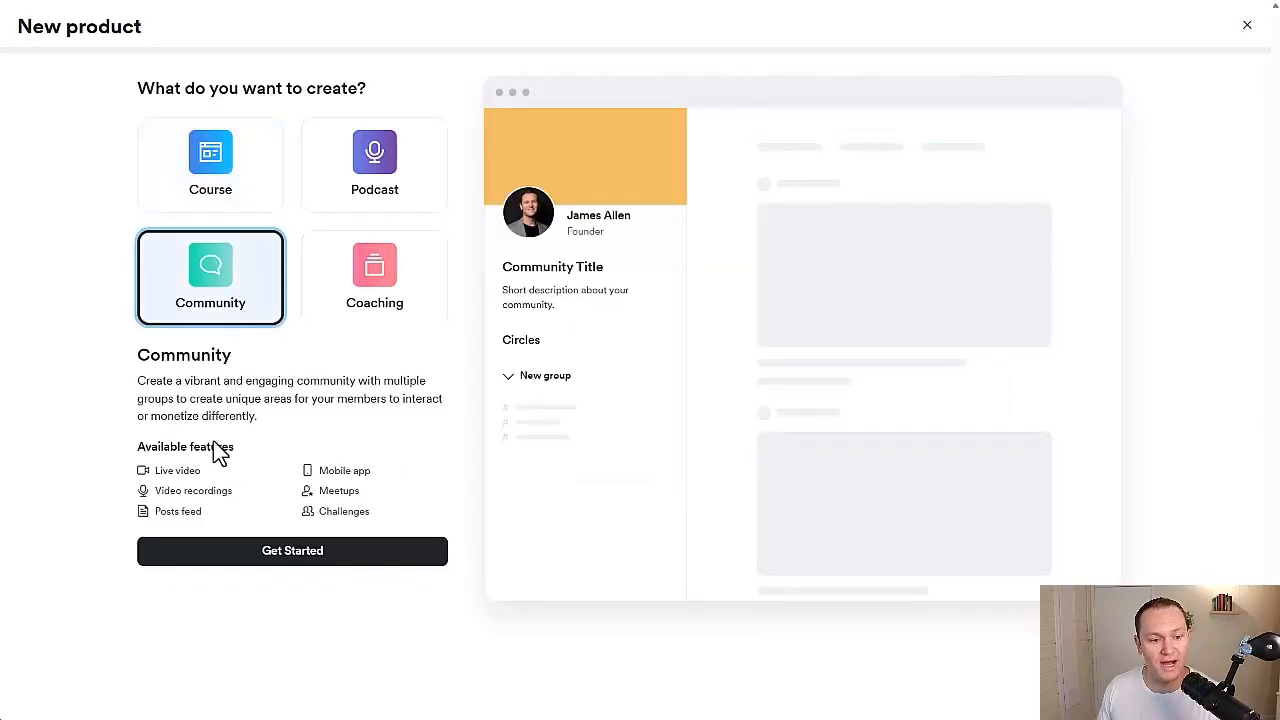
left_click(350, 295)
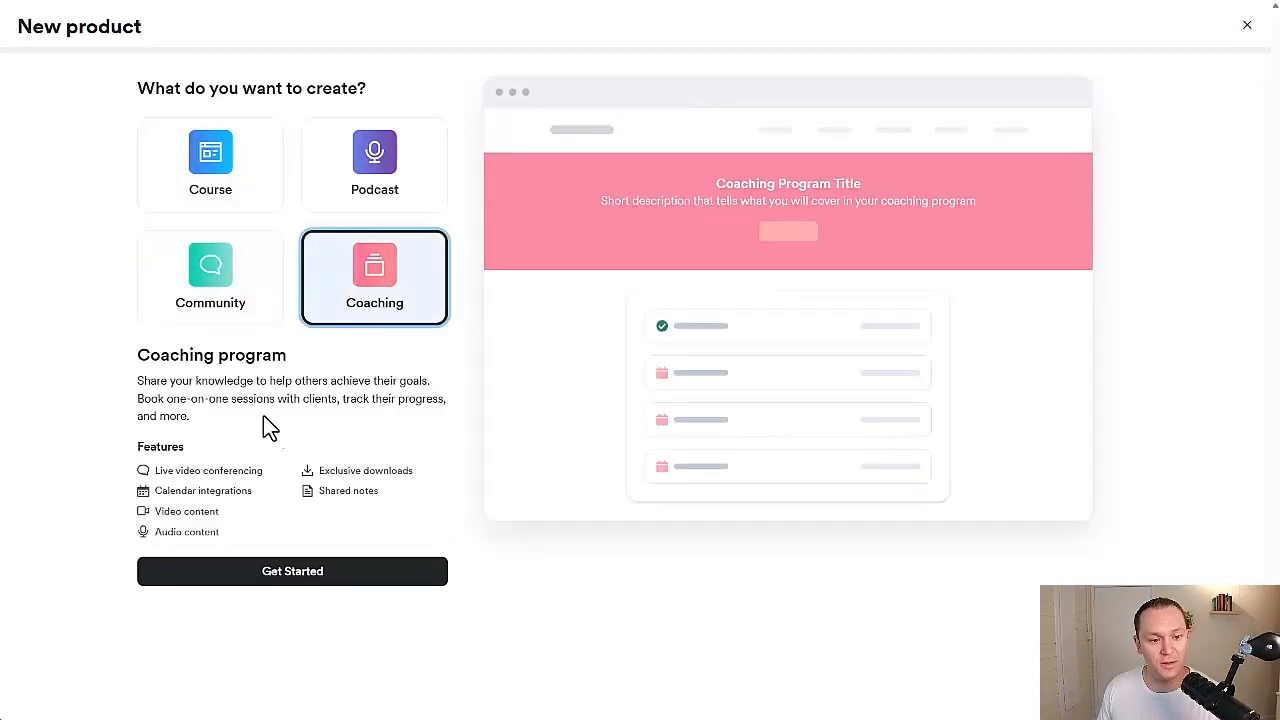
left_click(388, 180)
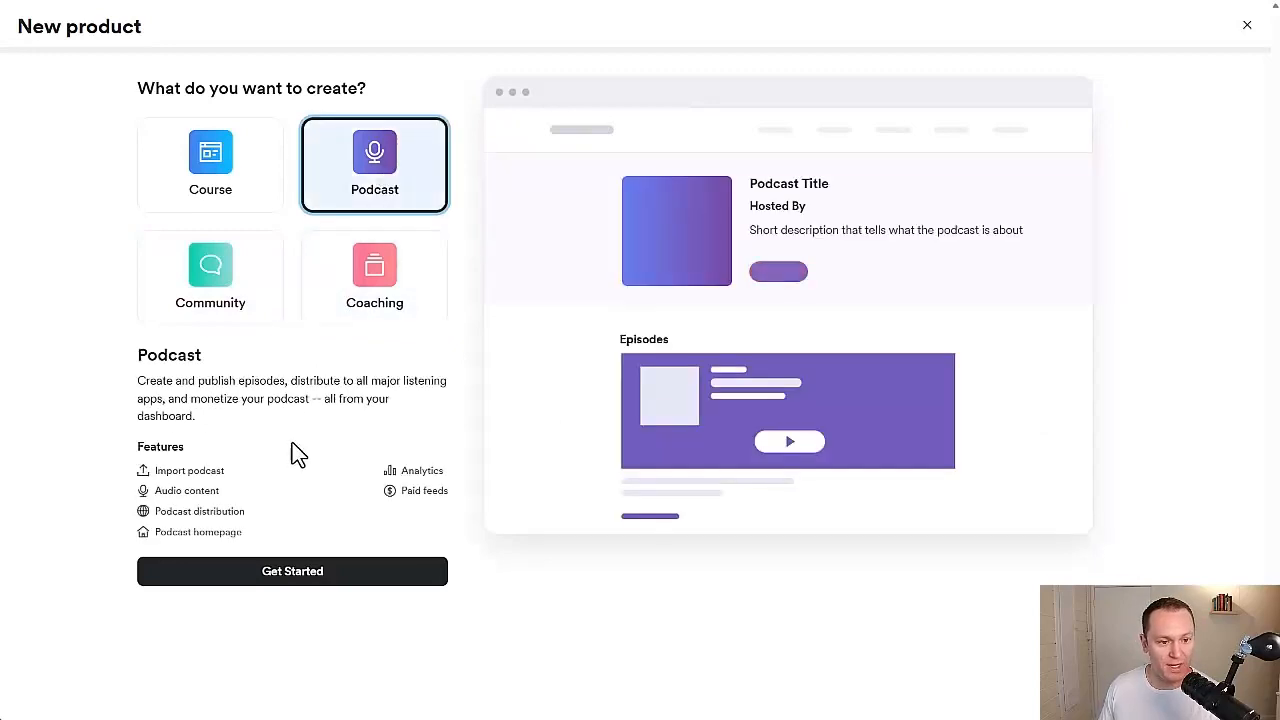
left_click(251, 200)
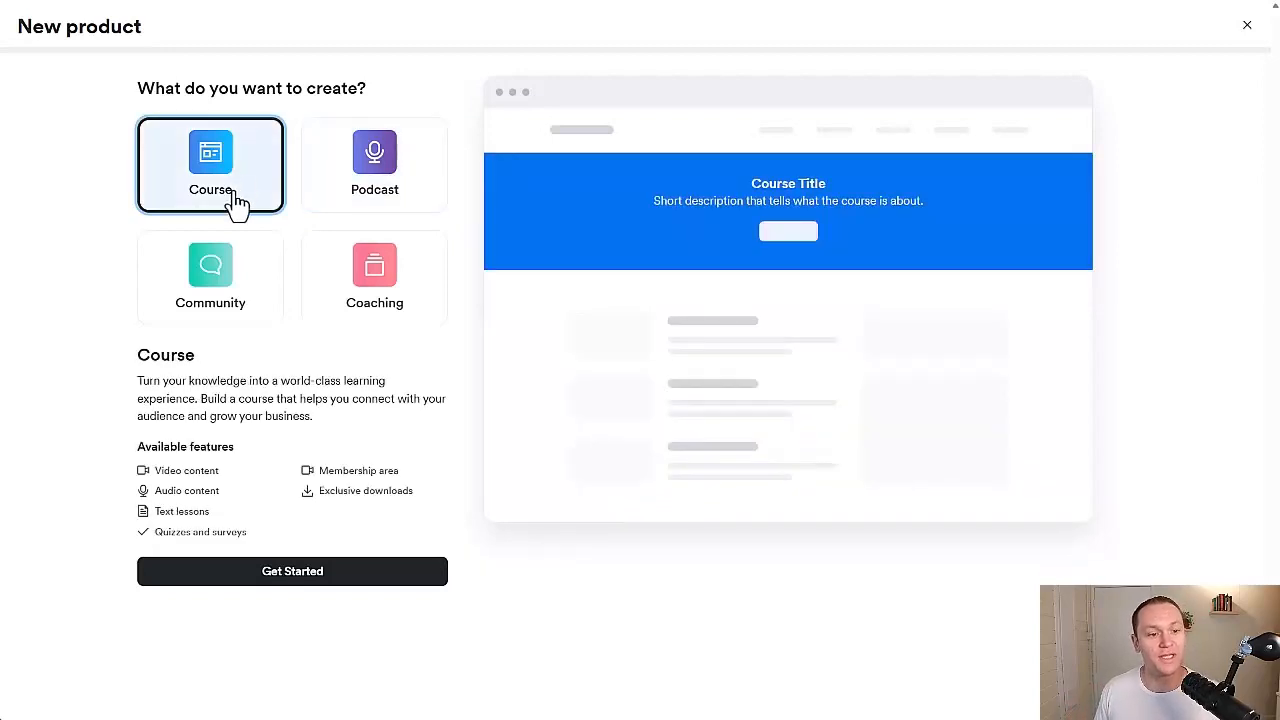
left_click(286, 577)
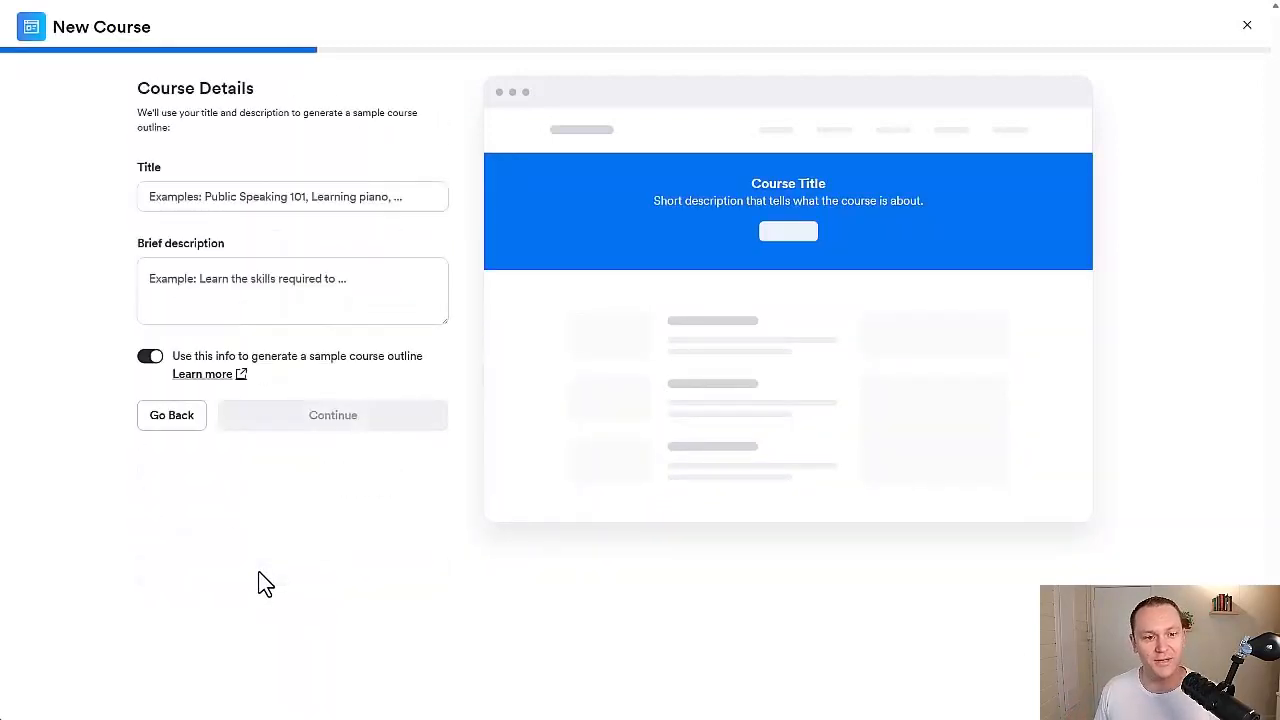
Title the course "The Epic Mini Course" and give it the brief description "This mini course will be epic".
left_click(243, 198)
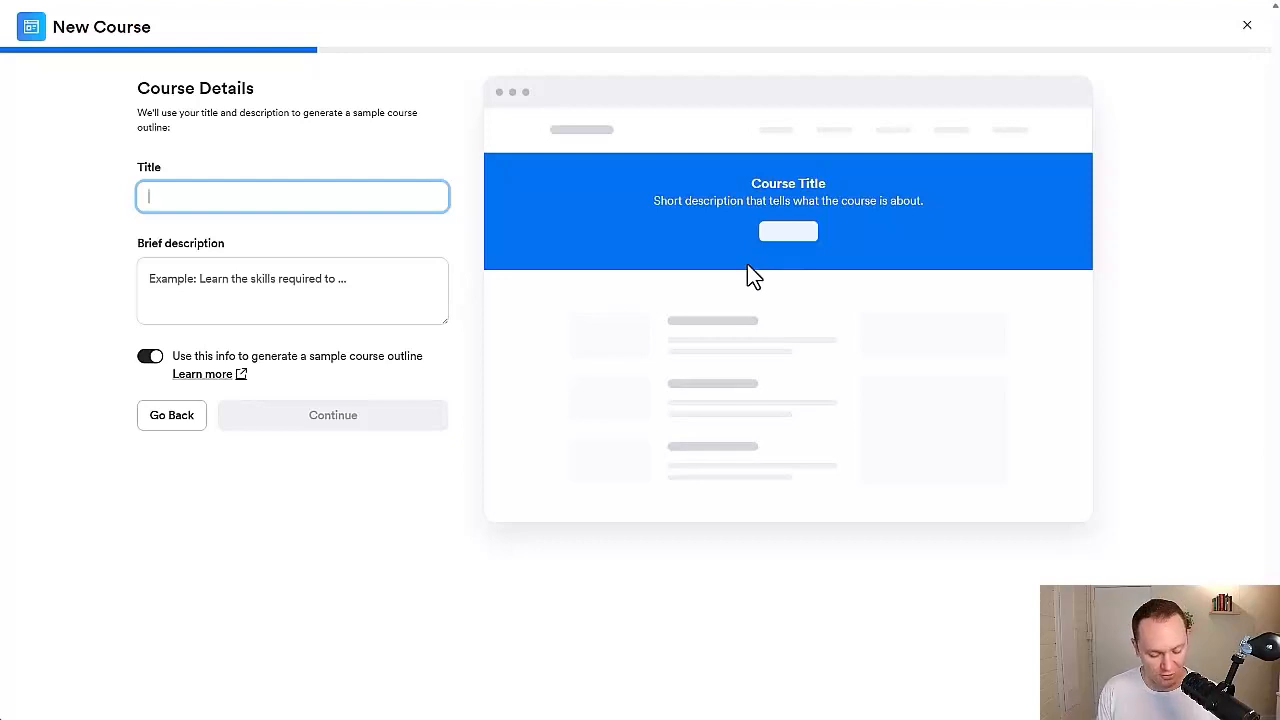
type("The Epic Mini Course")
left_click(338, 296)
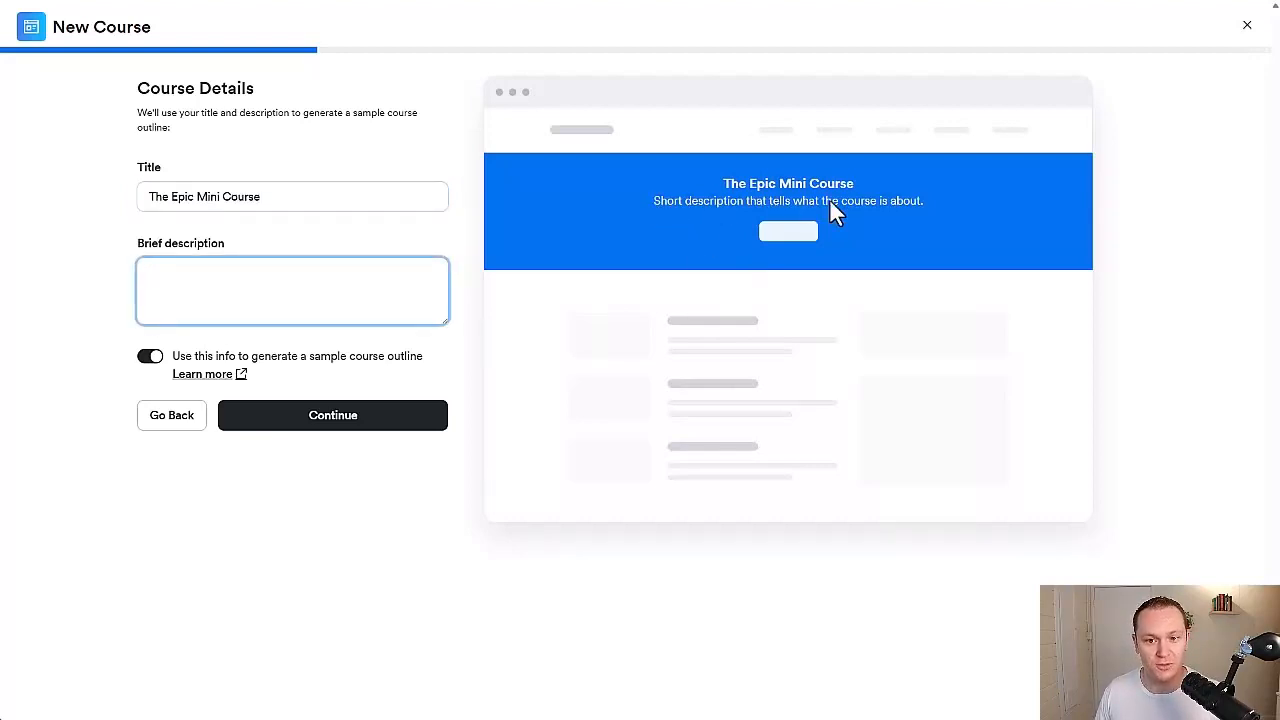
type("This ")
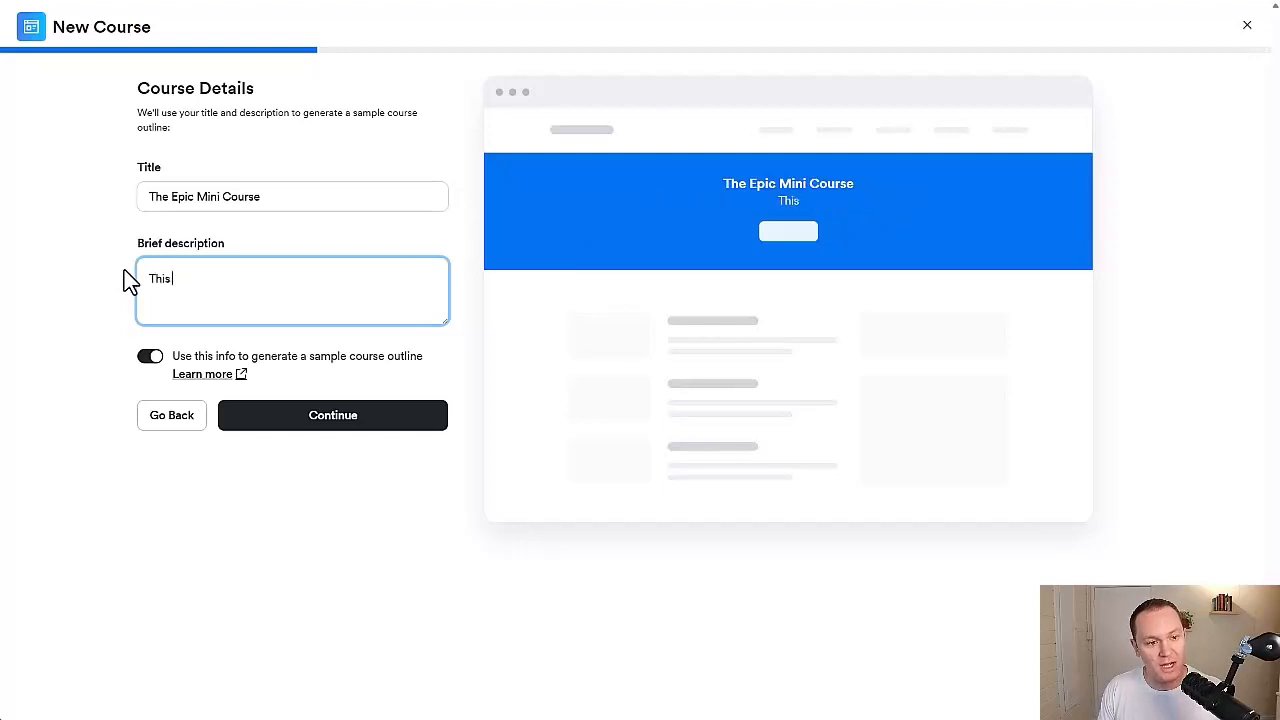
type("mini course wil")
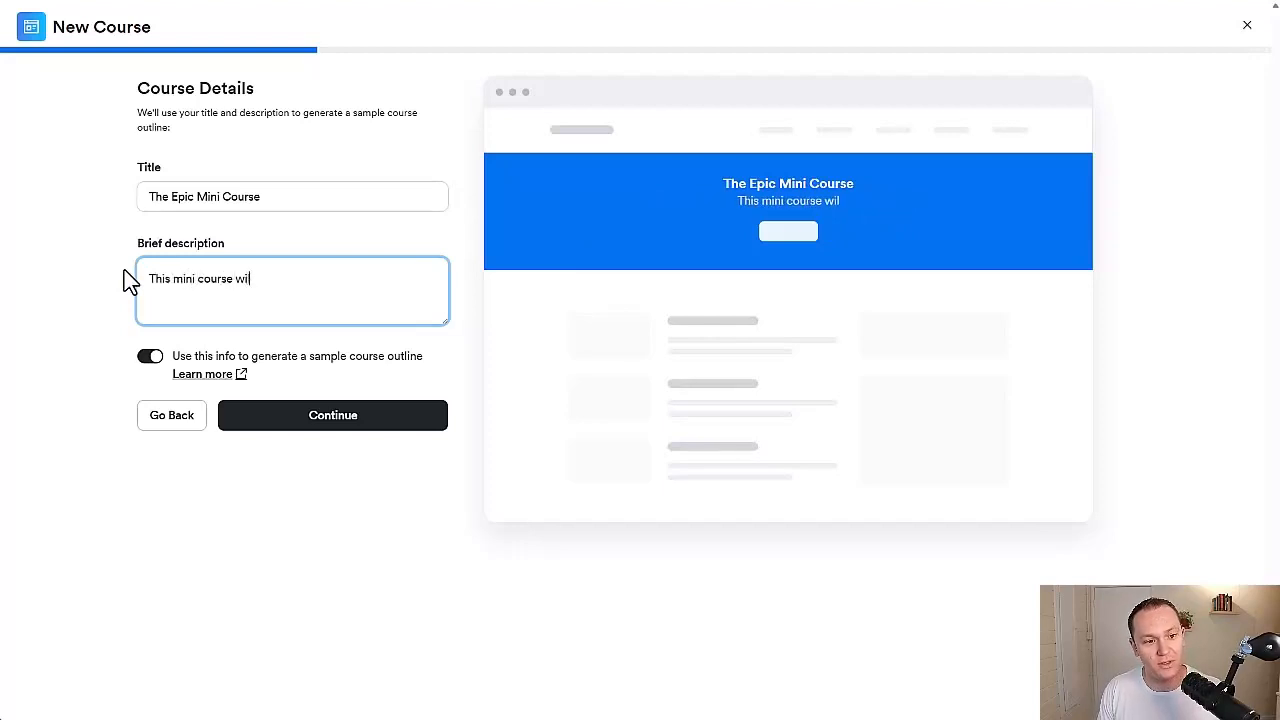
type("l be epic")
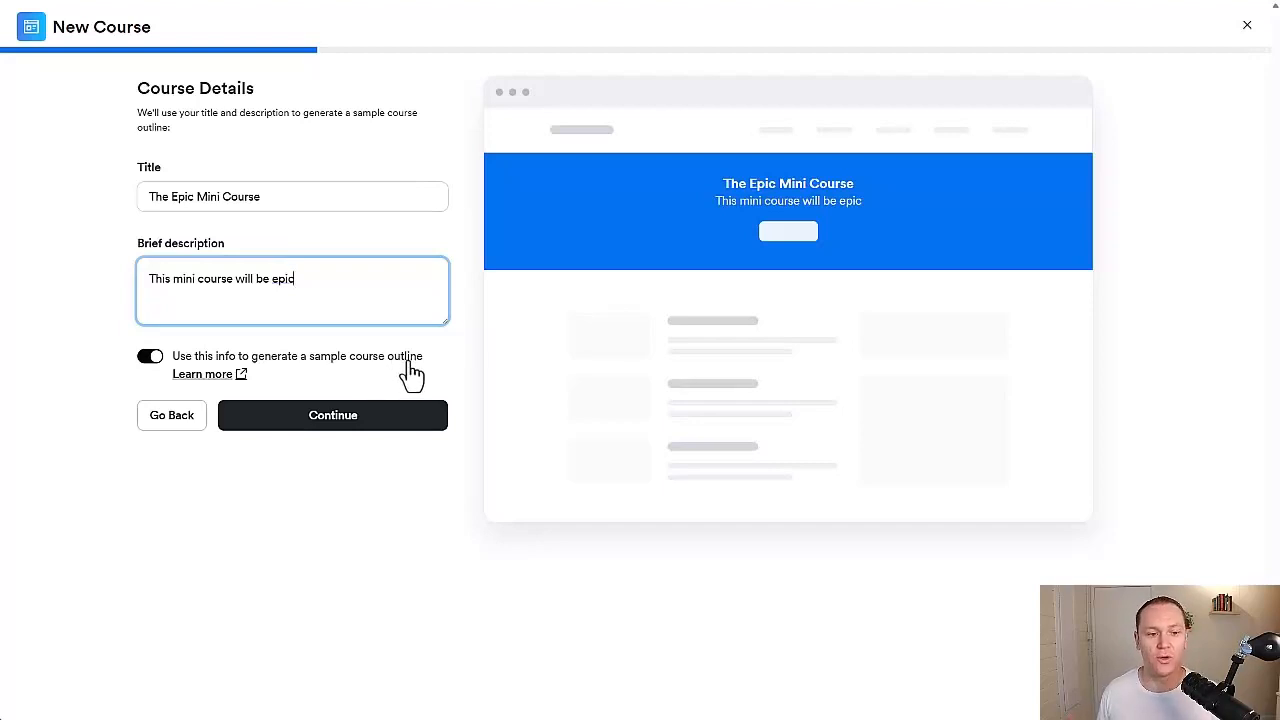
Turn off generating a sample course outline from the course details and continue to the course's appearance.
left_click(150, 358)
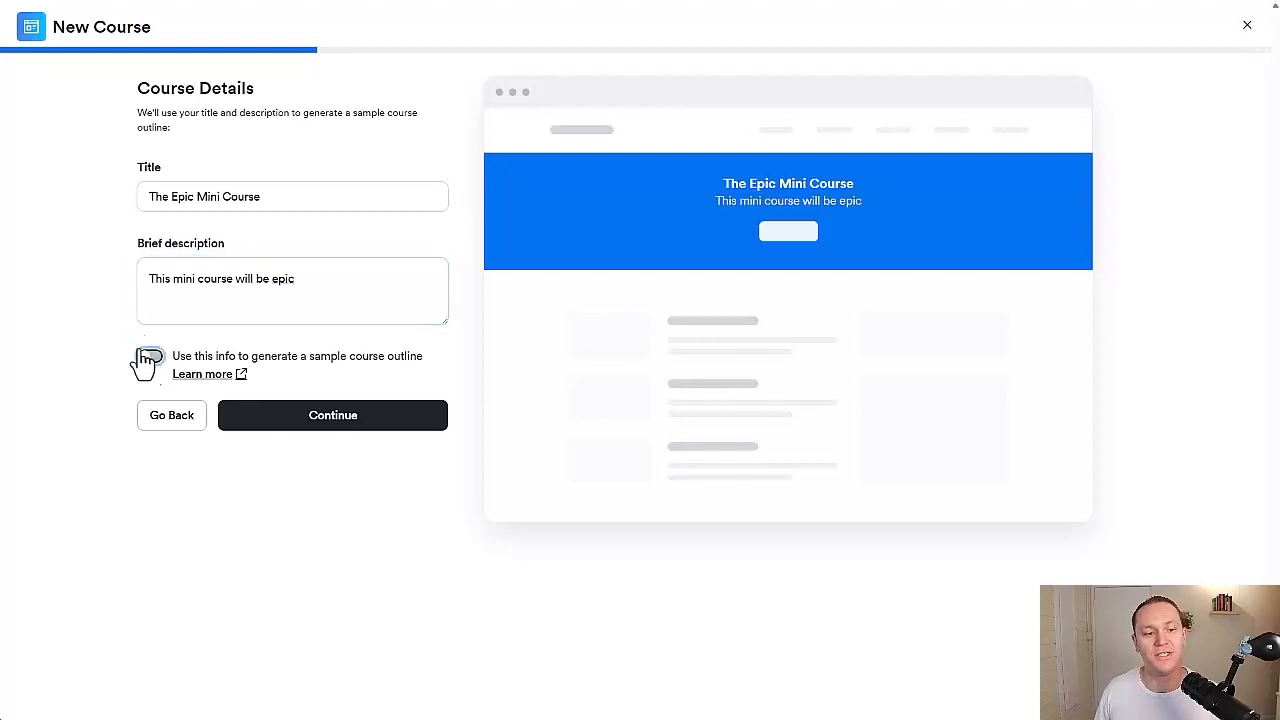
left_click(113, 307)
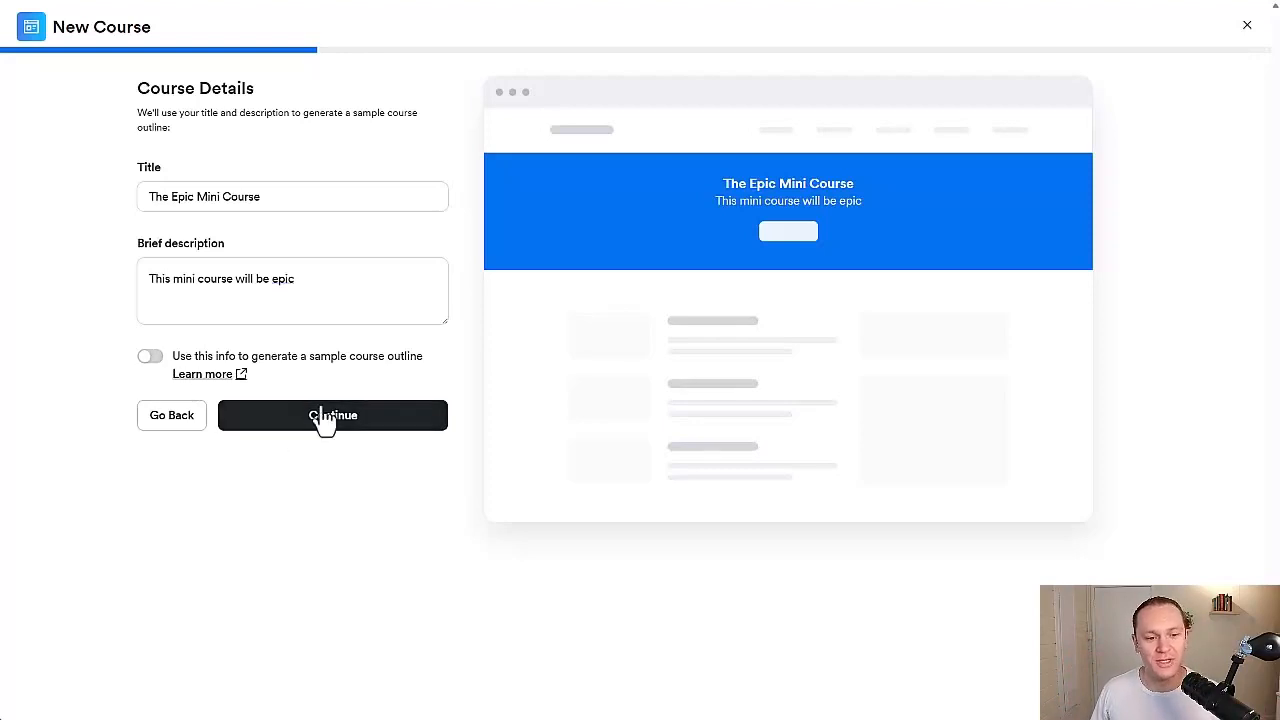
left_click(350, 428)
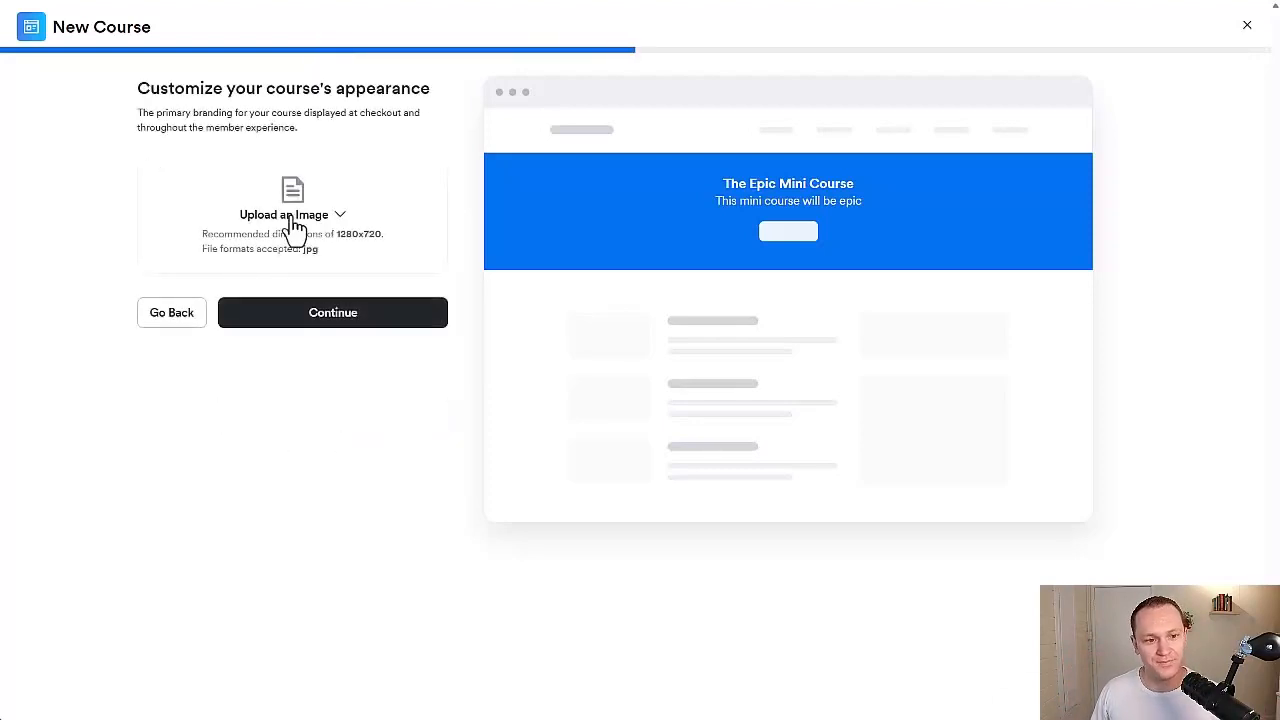
Upload the "EI - Thumbnail & Intro Slide" image from the EI artwork folder as the course image and continue to pricing.
left_click(297, 228)
left_click(450, 310)
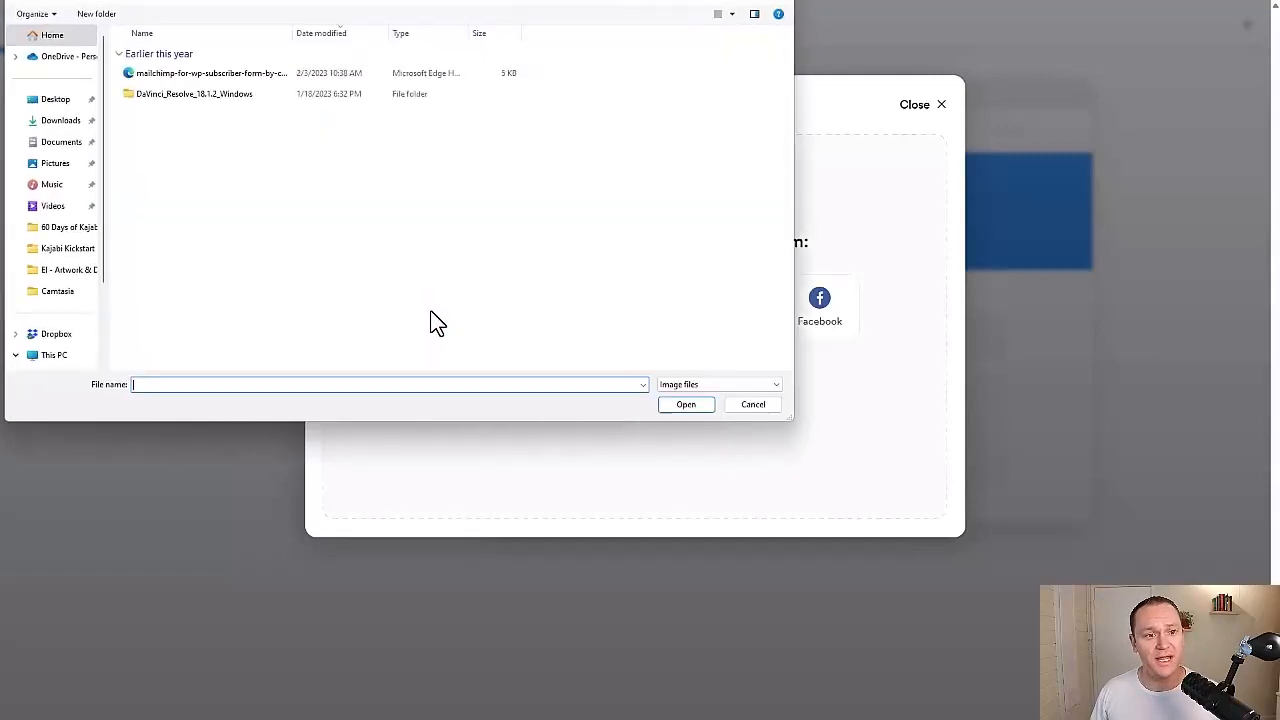
left_click(60, 121)
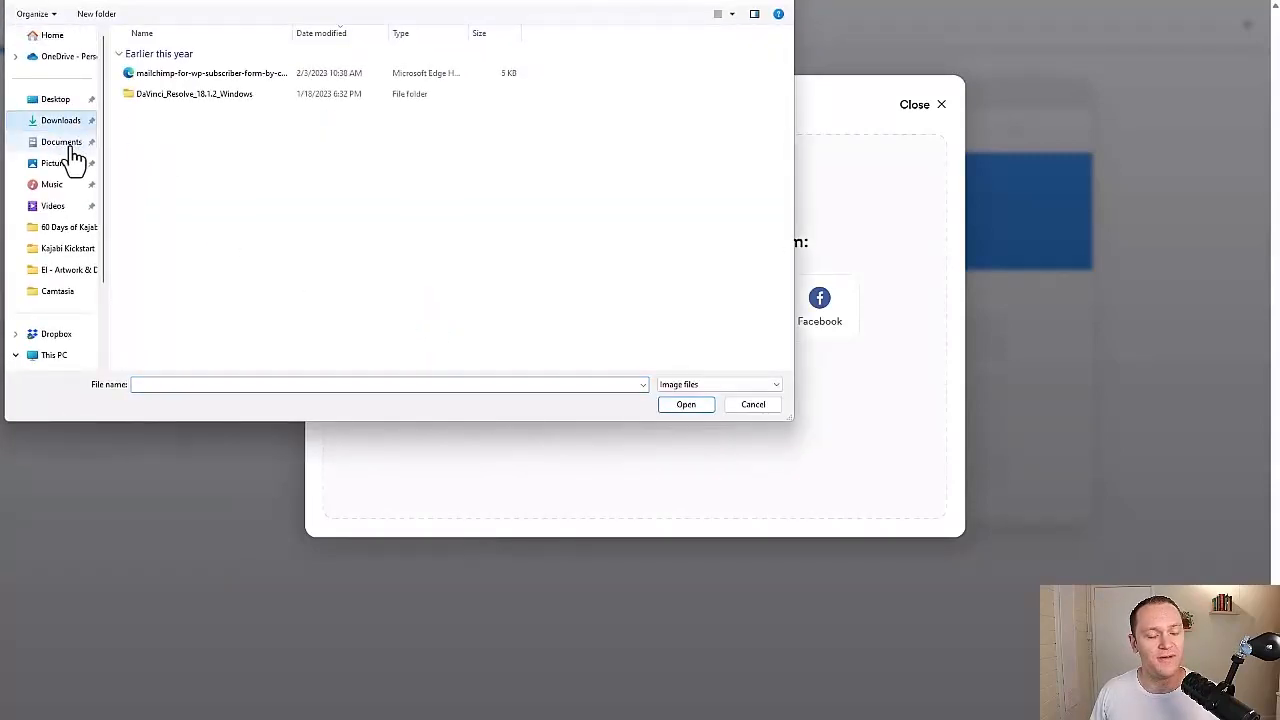
left_click(63, 274)
double_click(303, 76)
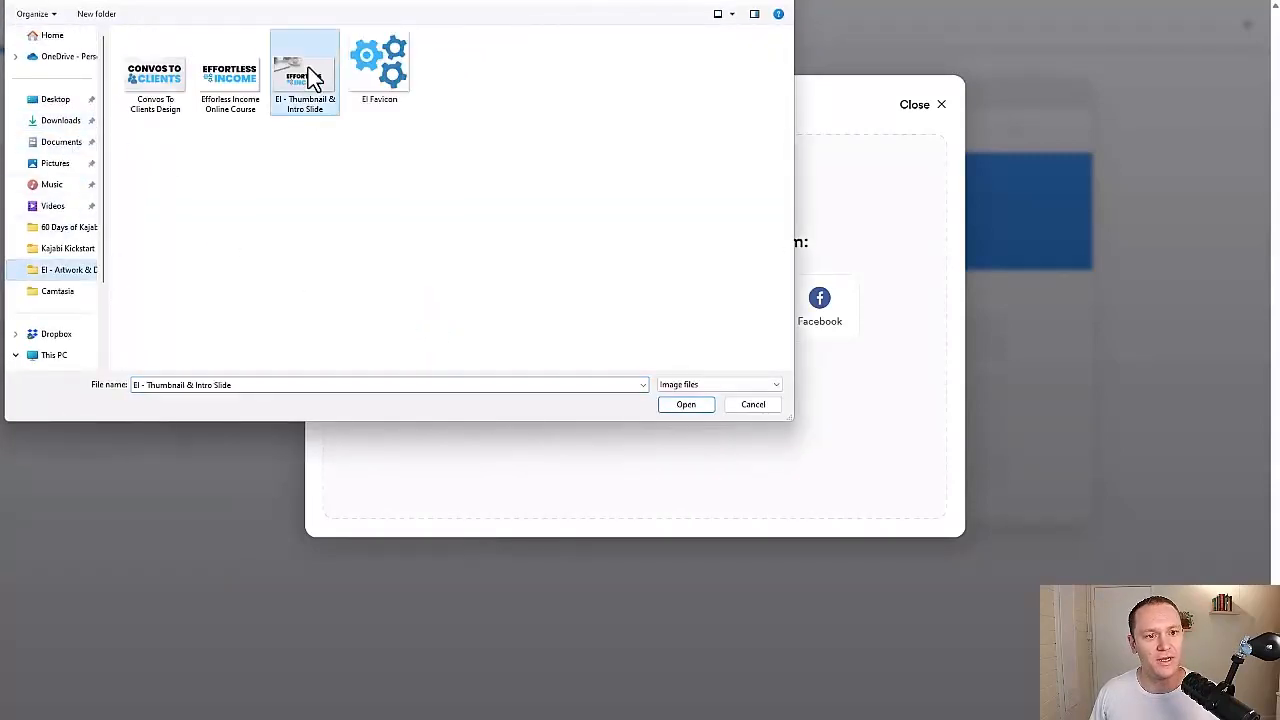
left_click(928, 151)
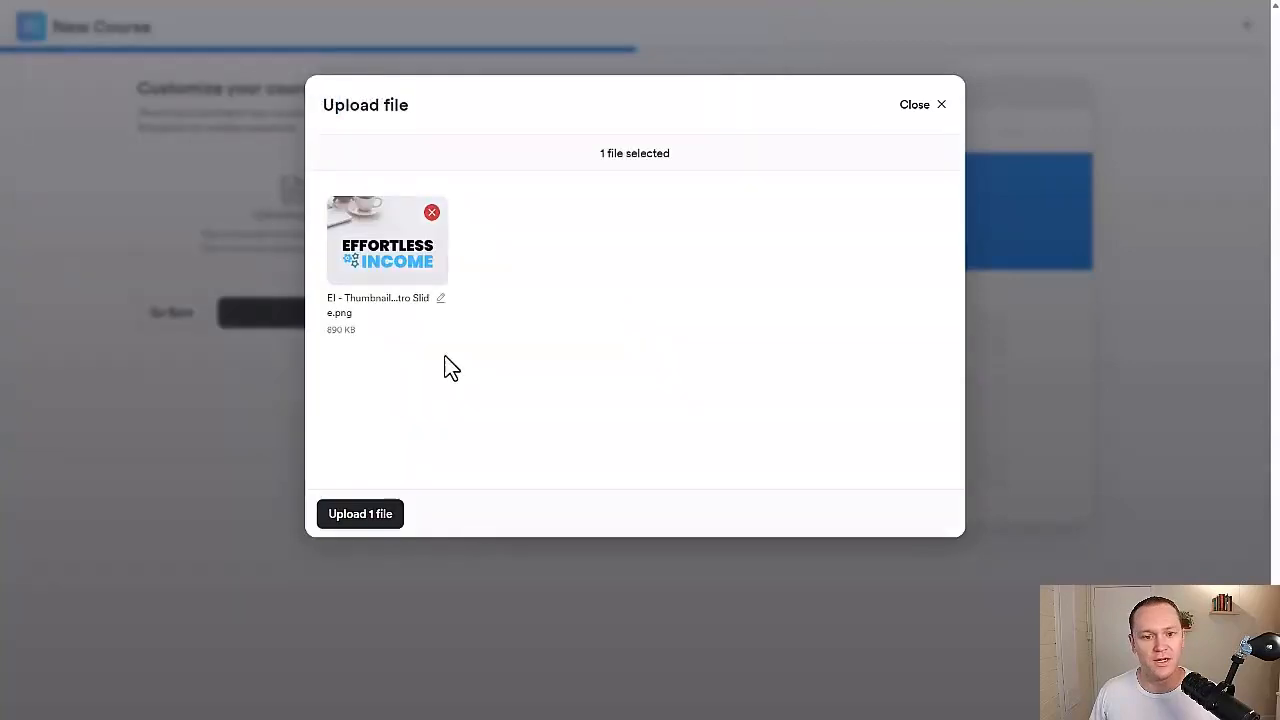
left_click(381, 532)
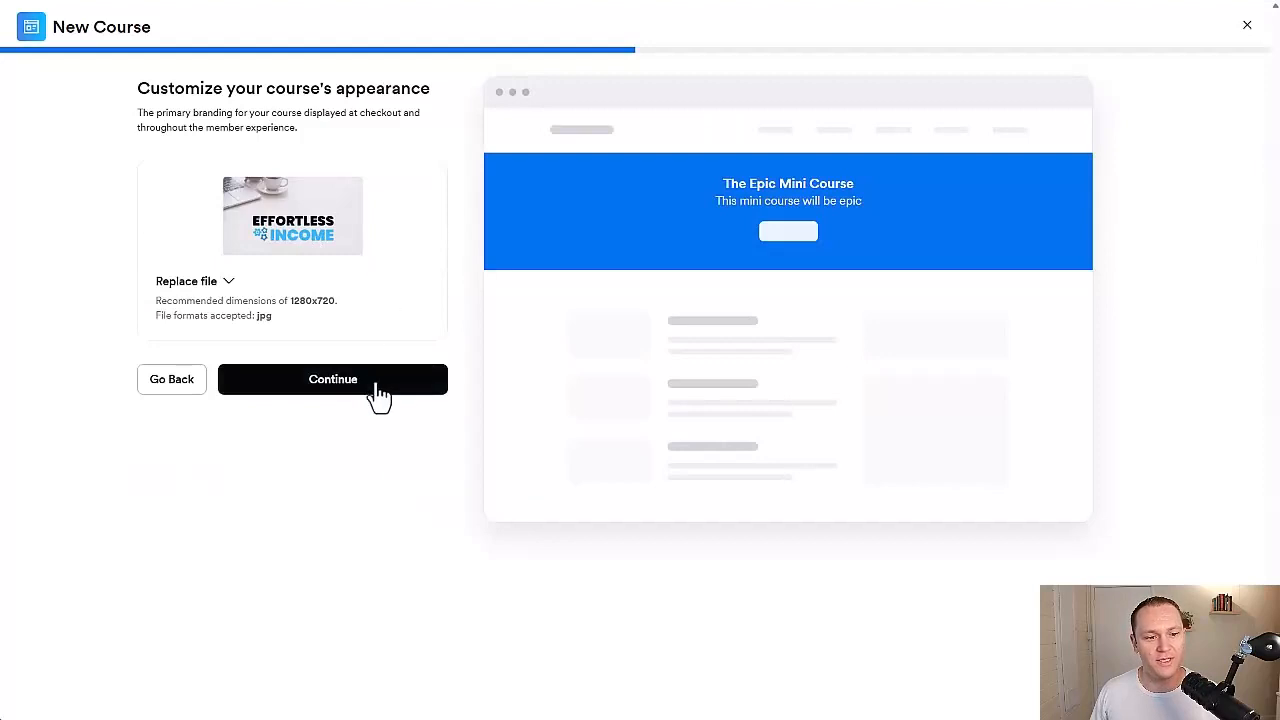
left_click(378, 395)
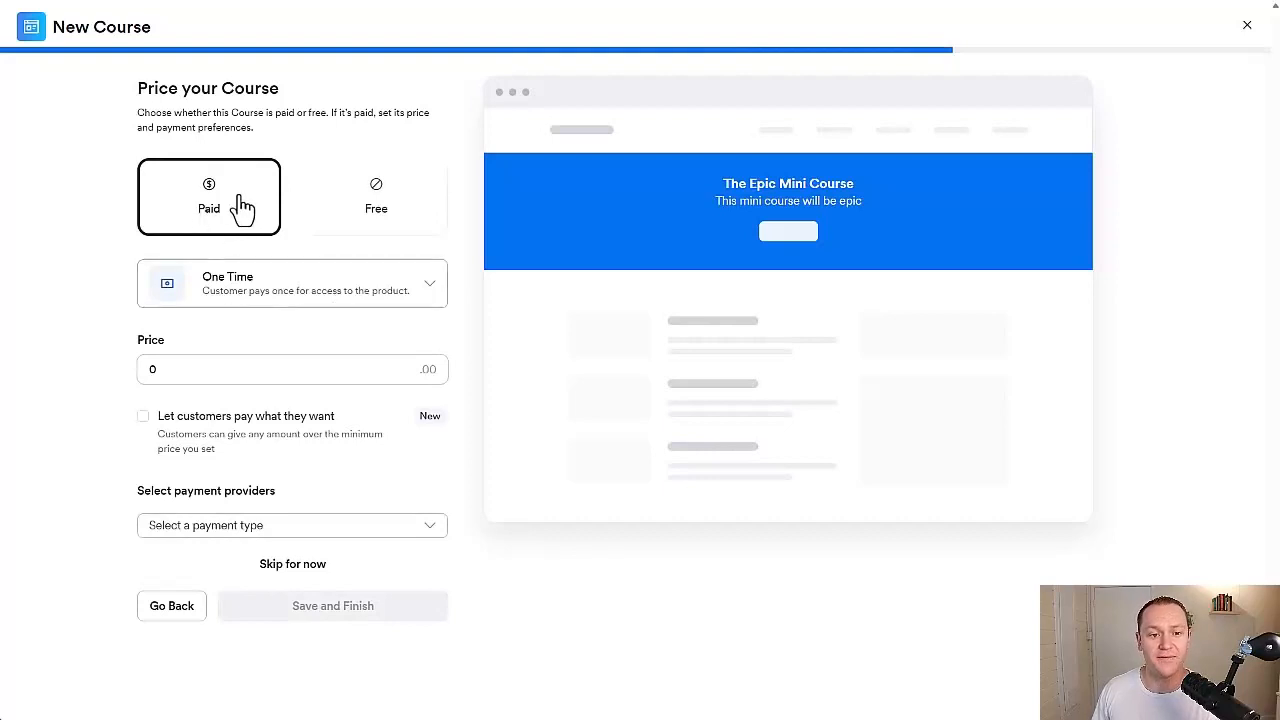
Preview the Free option, and make the course Paid with a One Time payment and a price of 97.
left_click(375, 220)
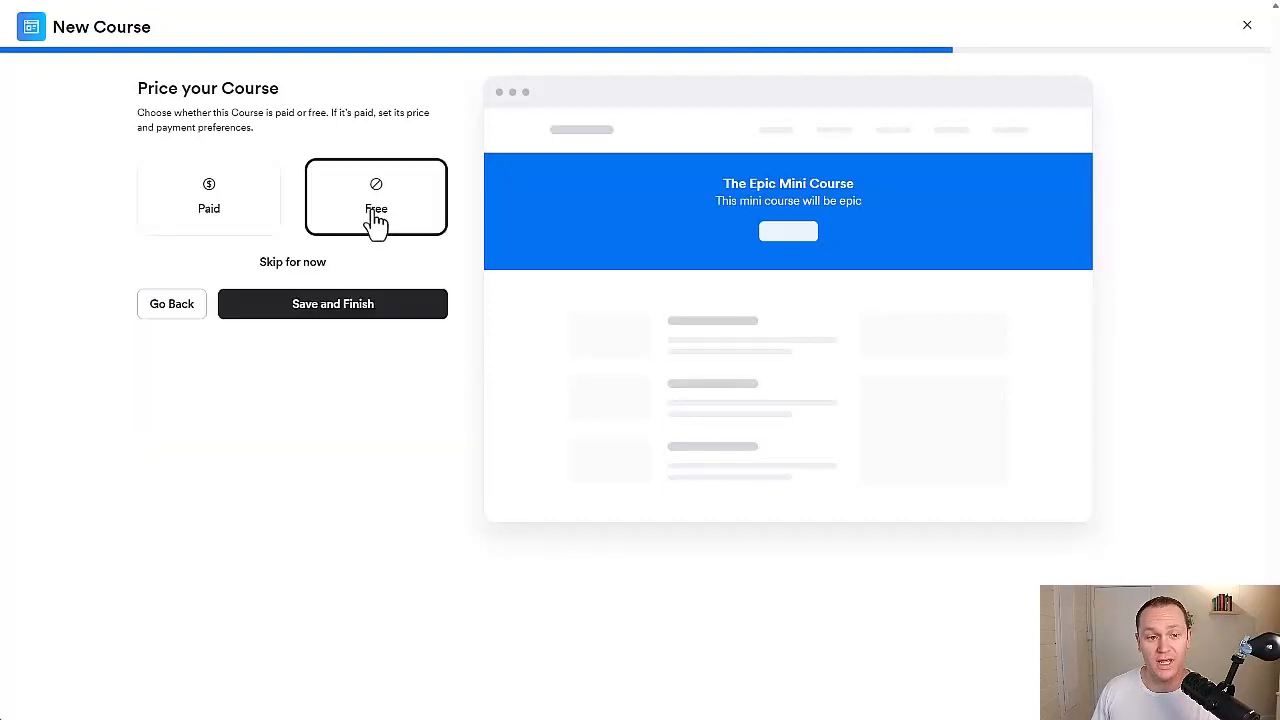
left_click(180, 222)
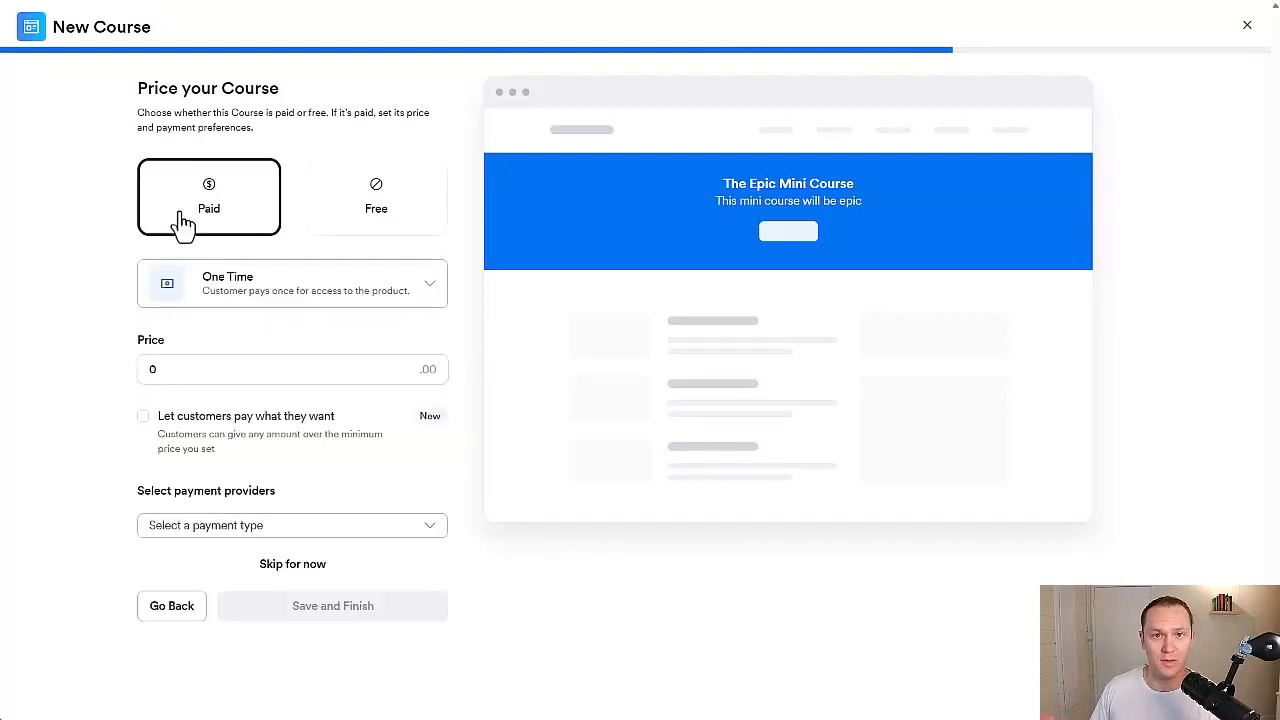
left_click(244, 281)
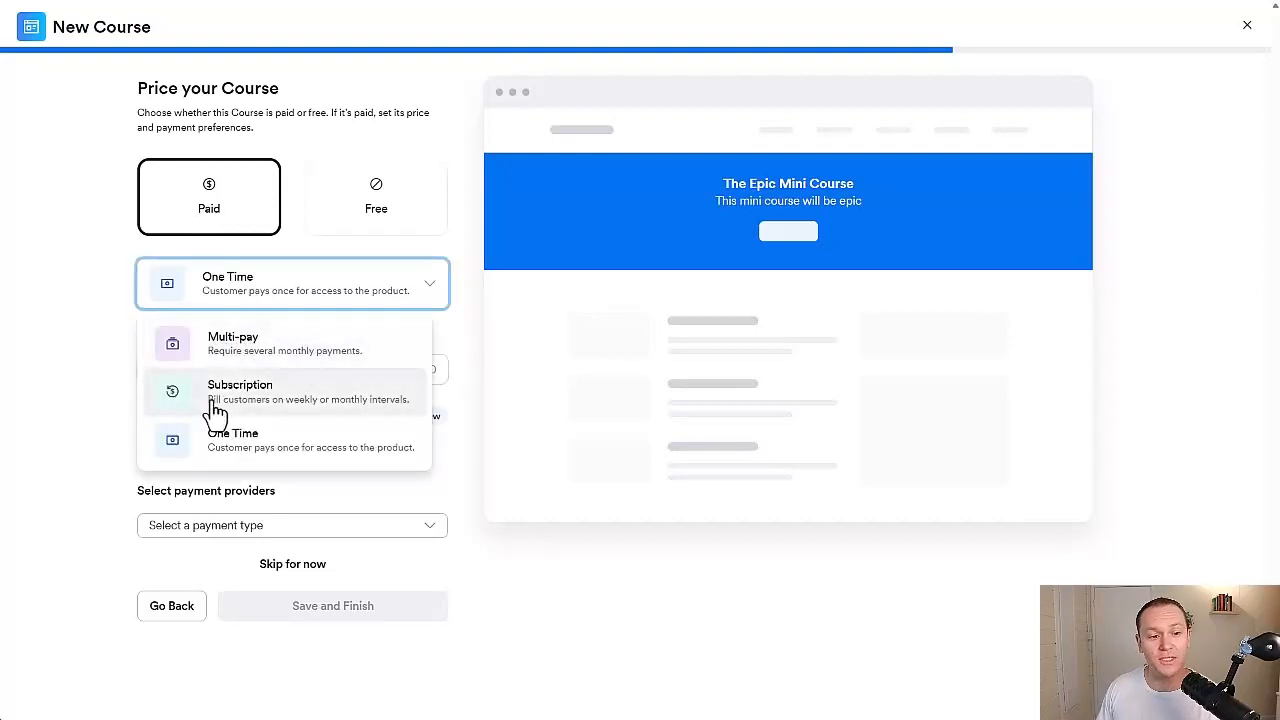
left_click(212, 446)
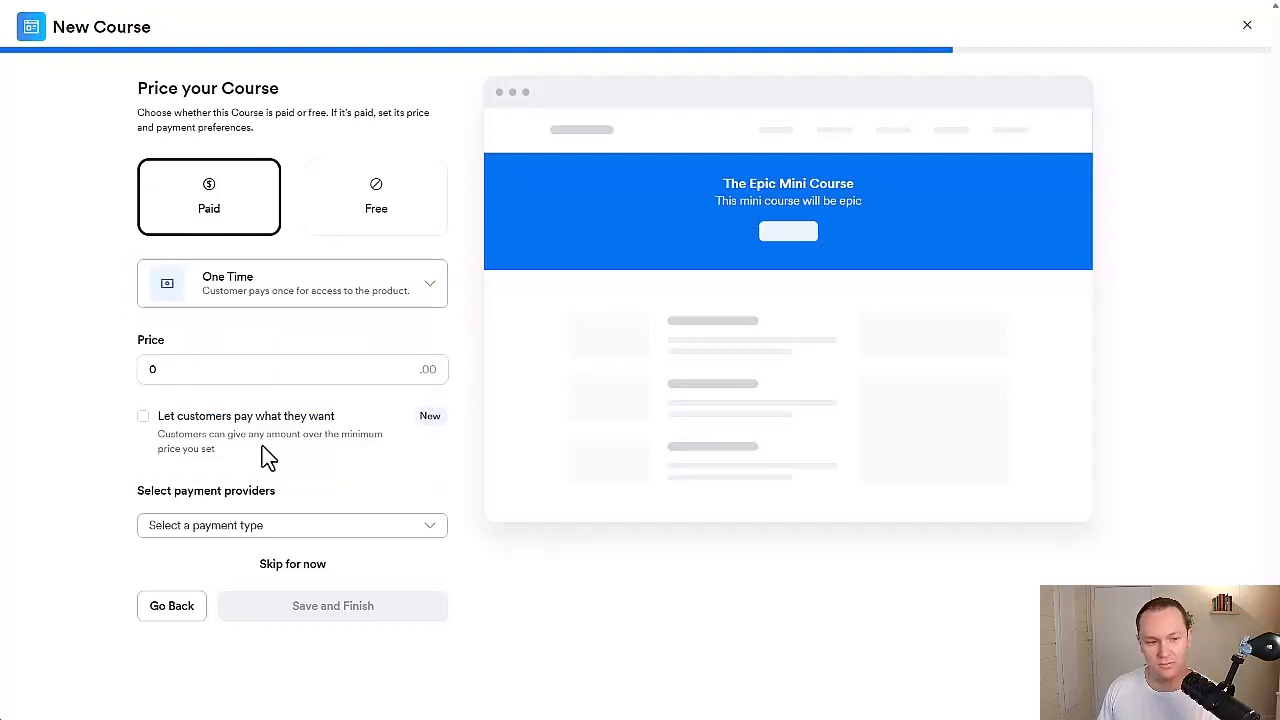
left_click(143, 369)
type("97")
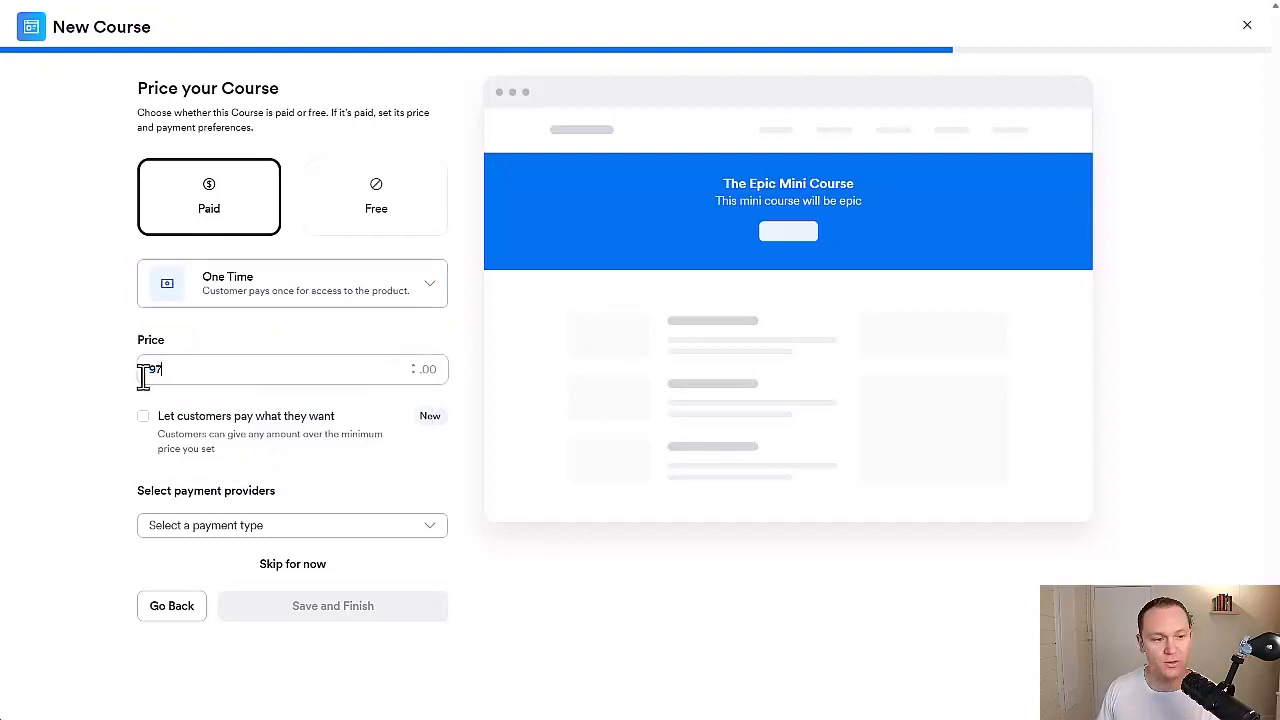
left_click(126, 376)
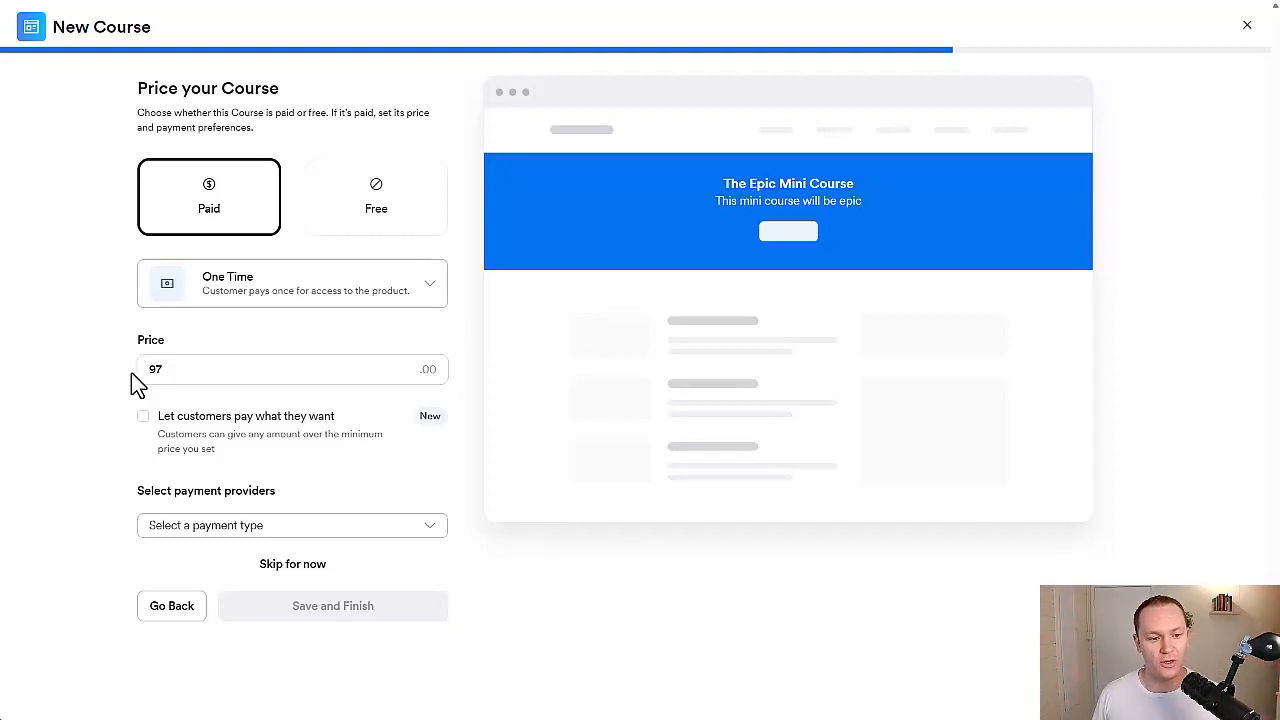
left_click_drag(171, 369, 143, 369)
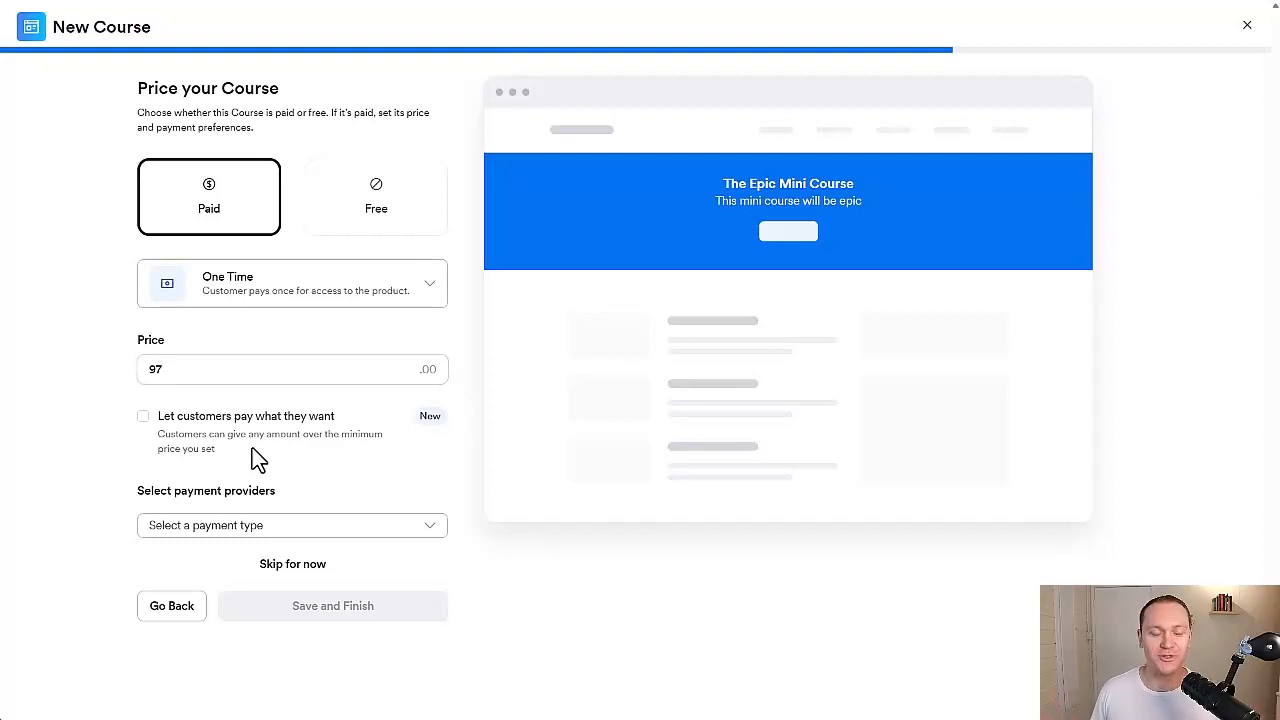
Choose Stripe as the course's payment provider and save and finish the course setup.
left_click(225, 526)
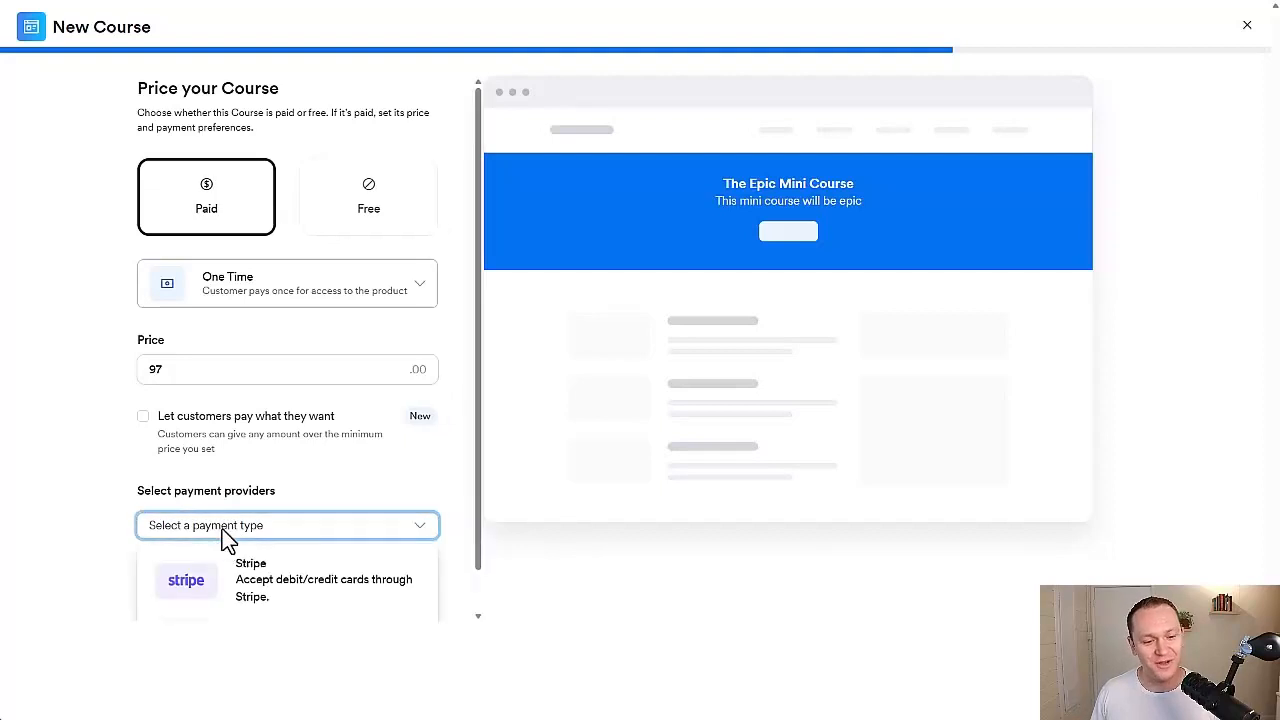
scroll(265, 597, "down", 1)
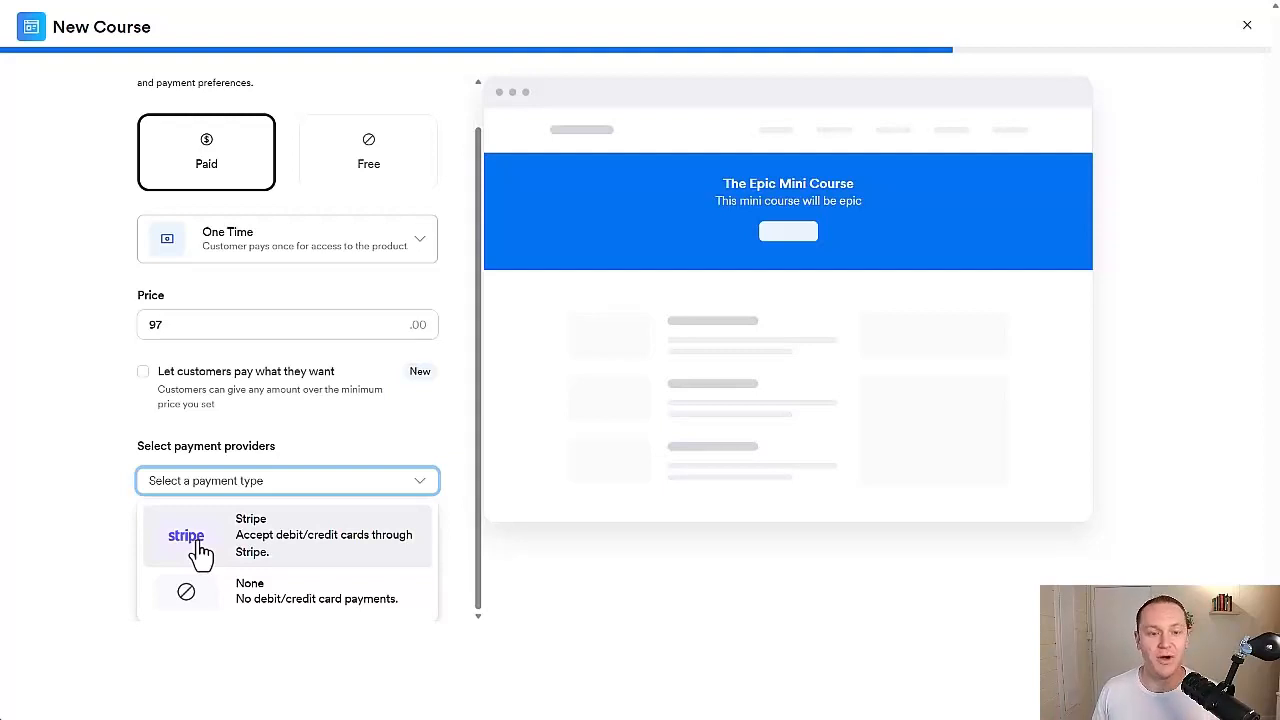
left_click(262, 548)
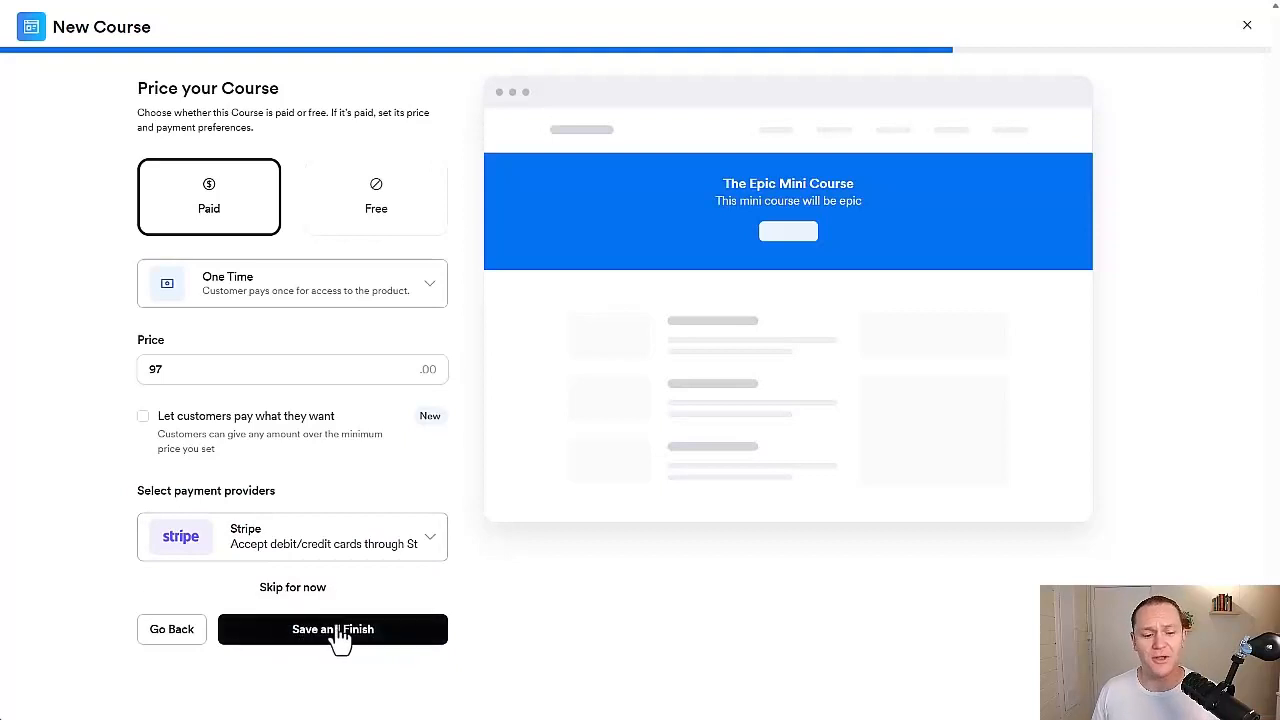
left_click(402, 646)
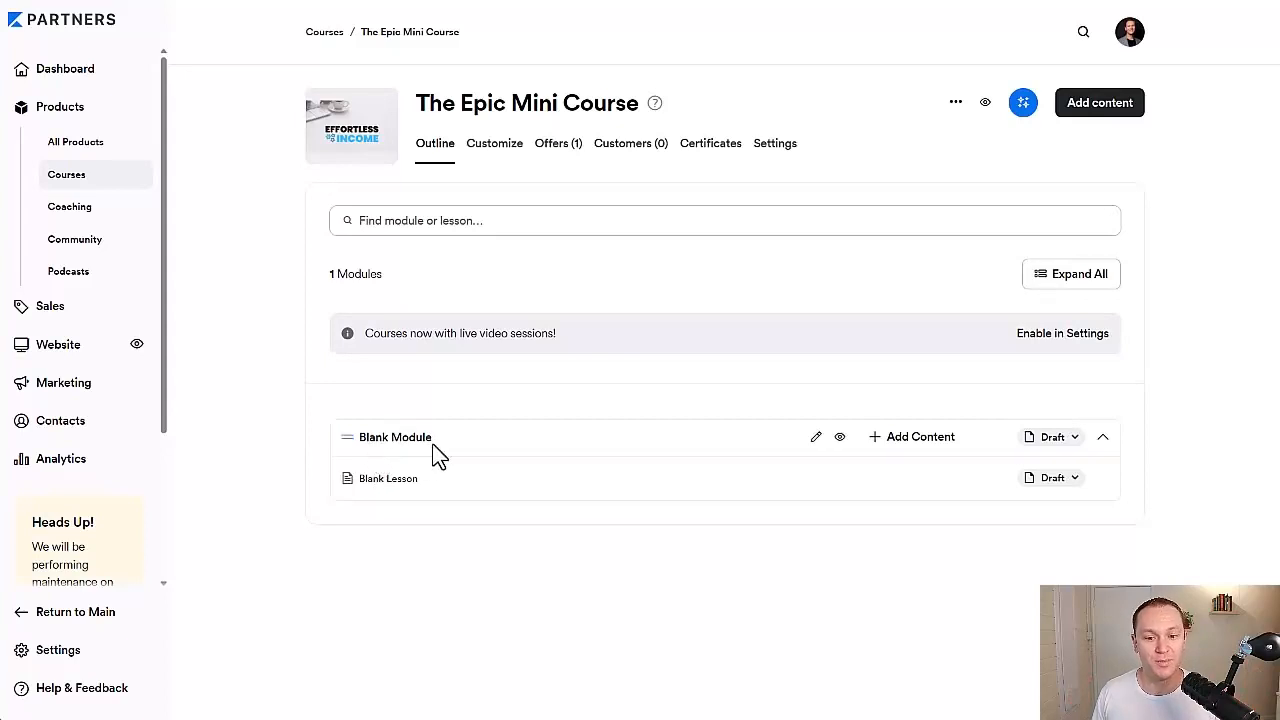
Rename the blank module "30-Day Business Building Checklist" and save the module.
left_click(817, 437)
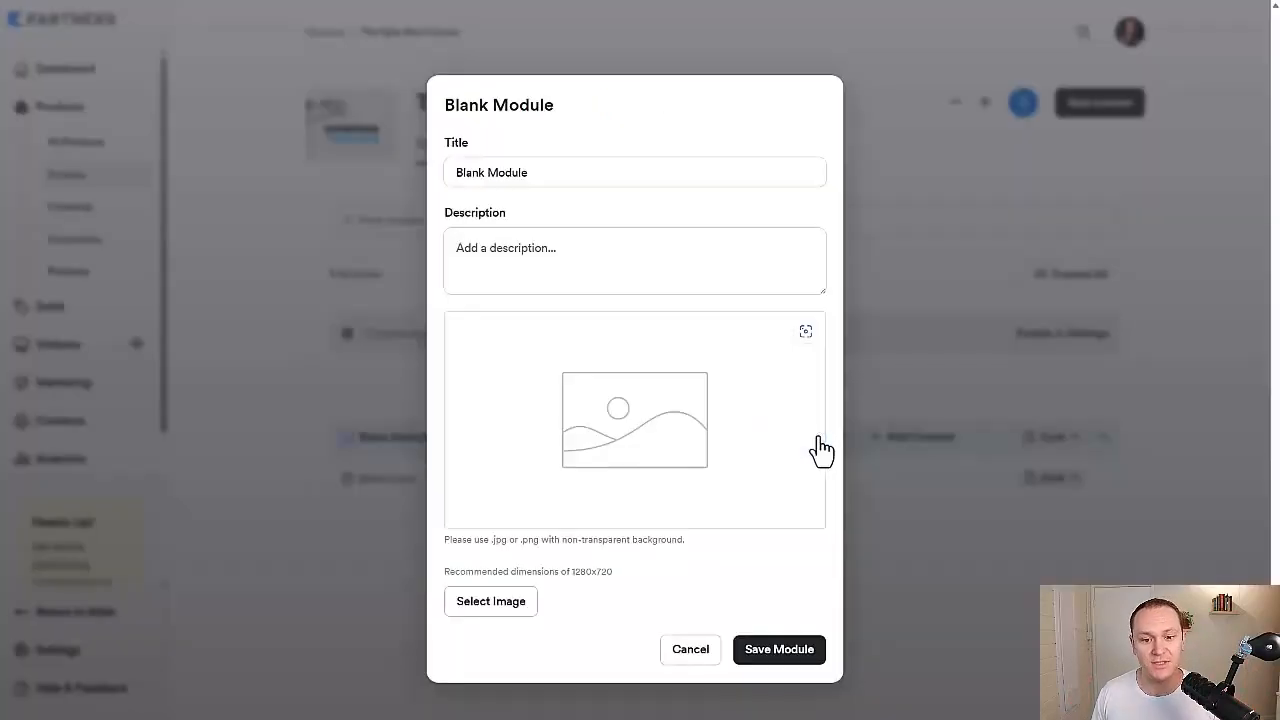
left_click_drag(560, 183, 447, 191)
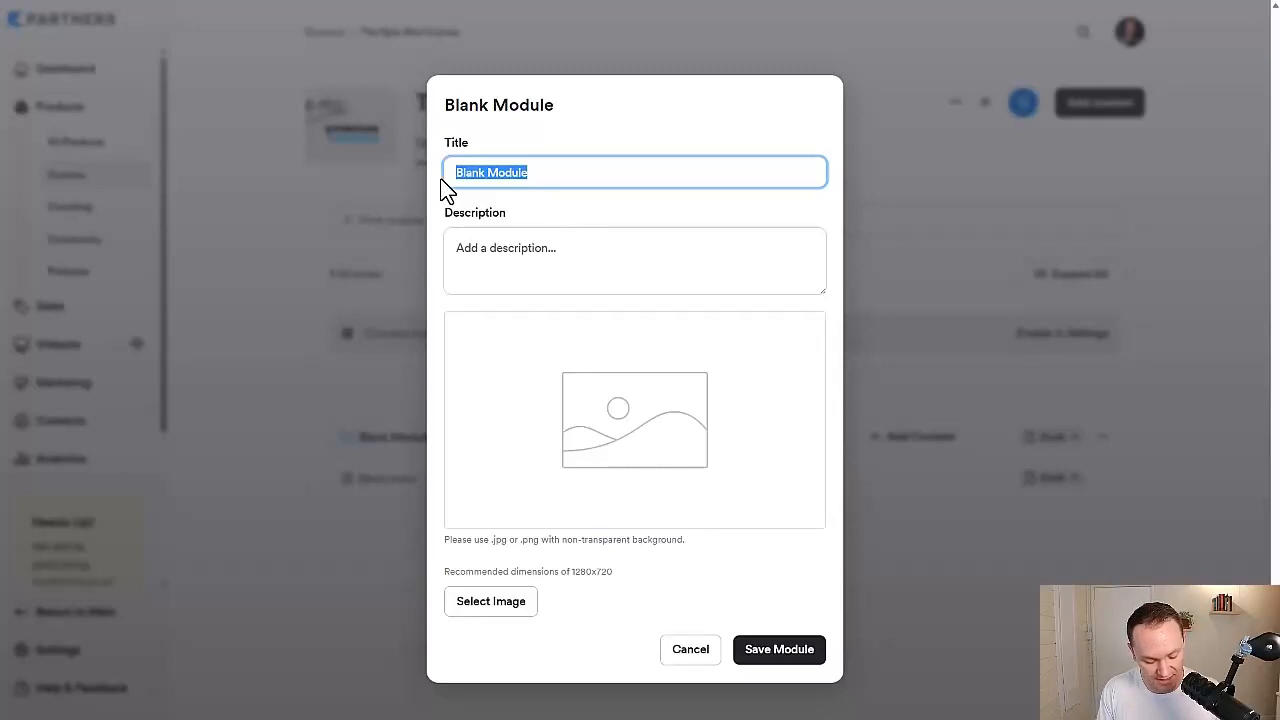
type("Get x result in")
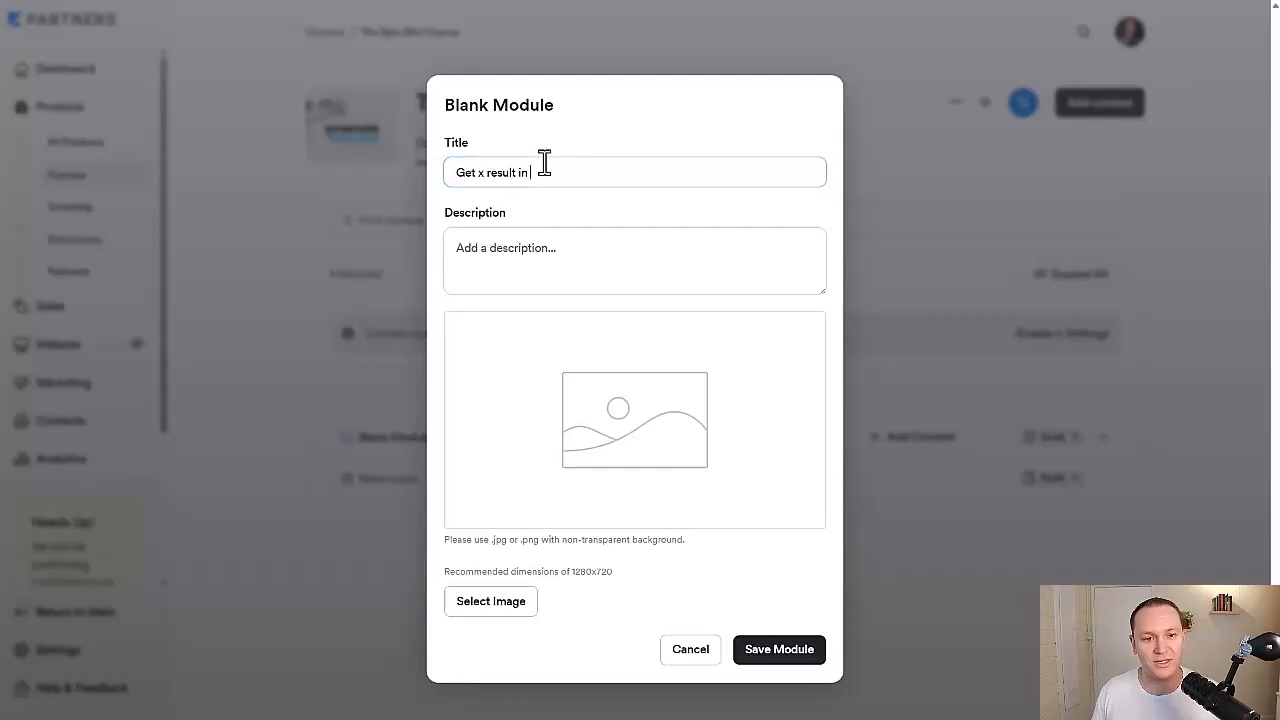
left_click_drag(543, 163, 397, 166)
type("30")
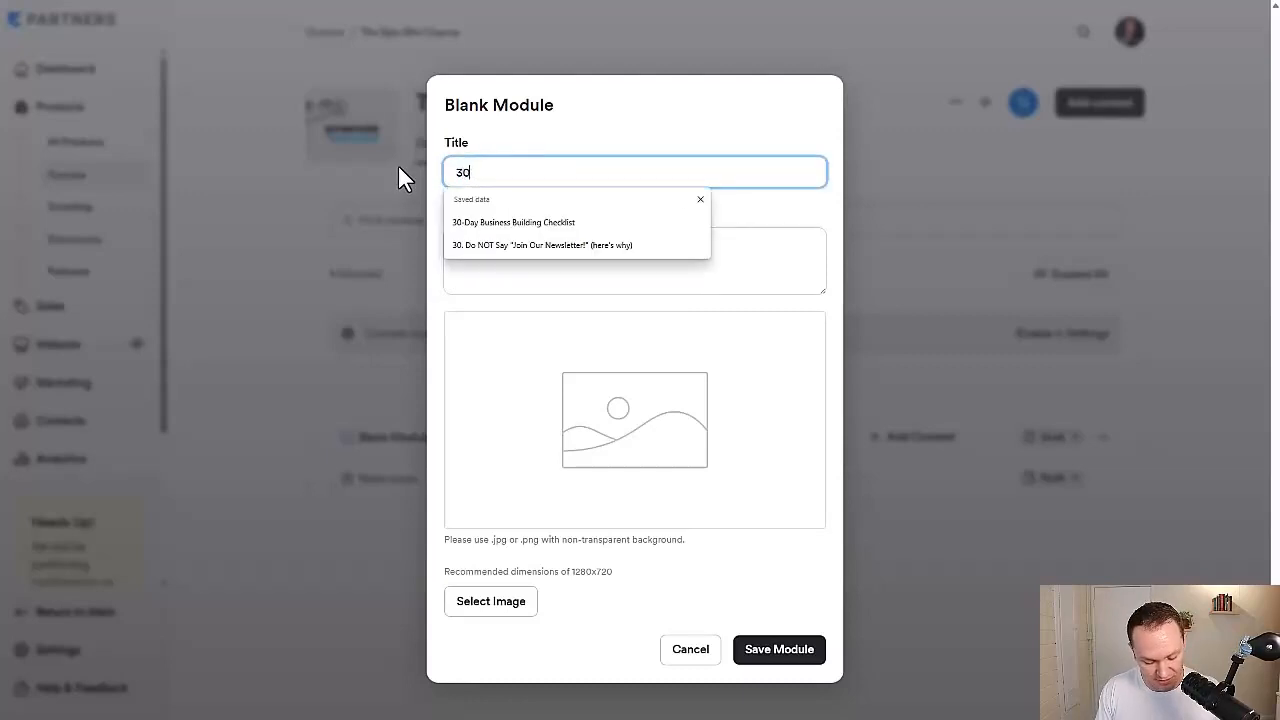
type("-Day Business Building Checklist")
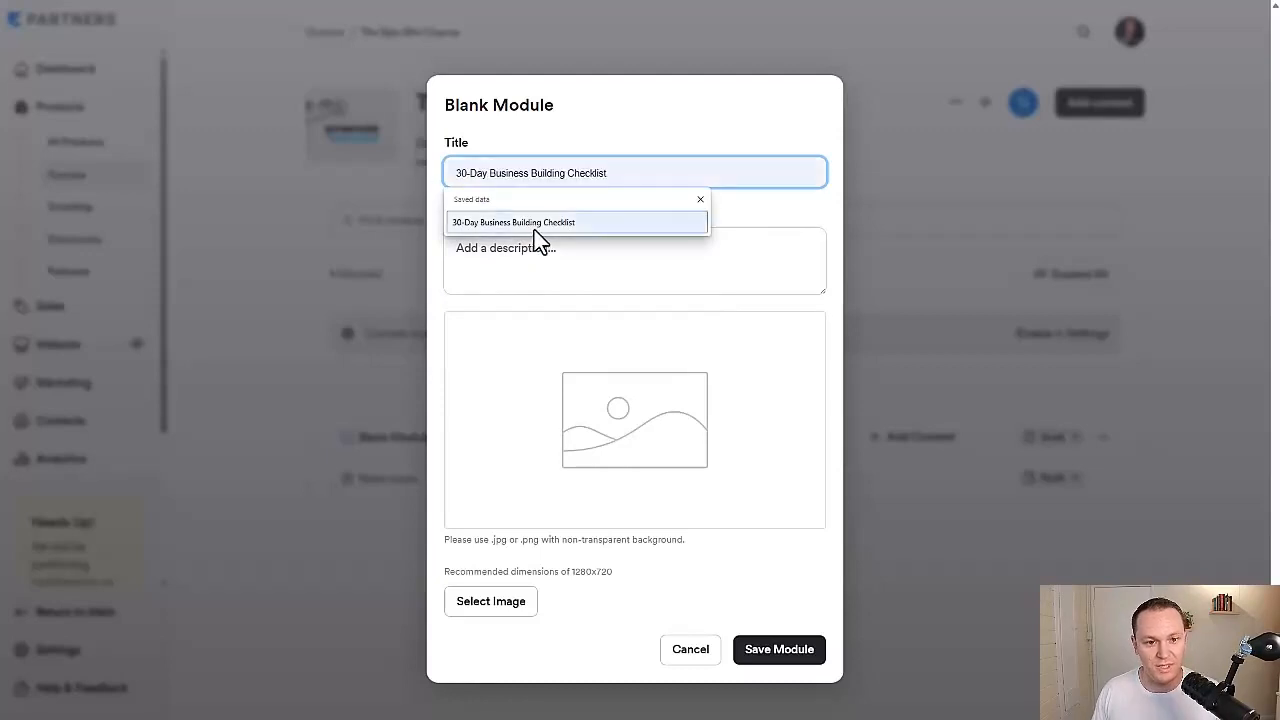
left_click(534, 224)
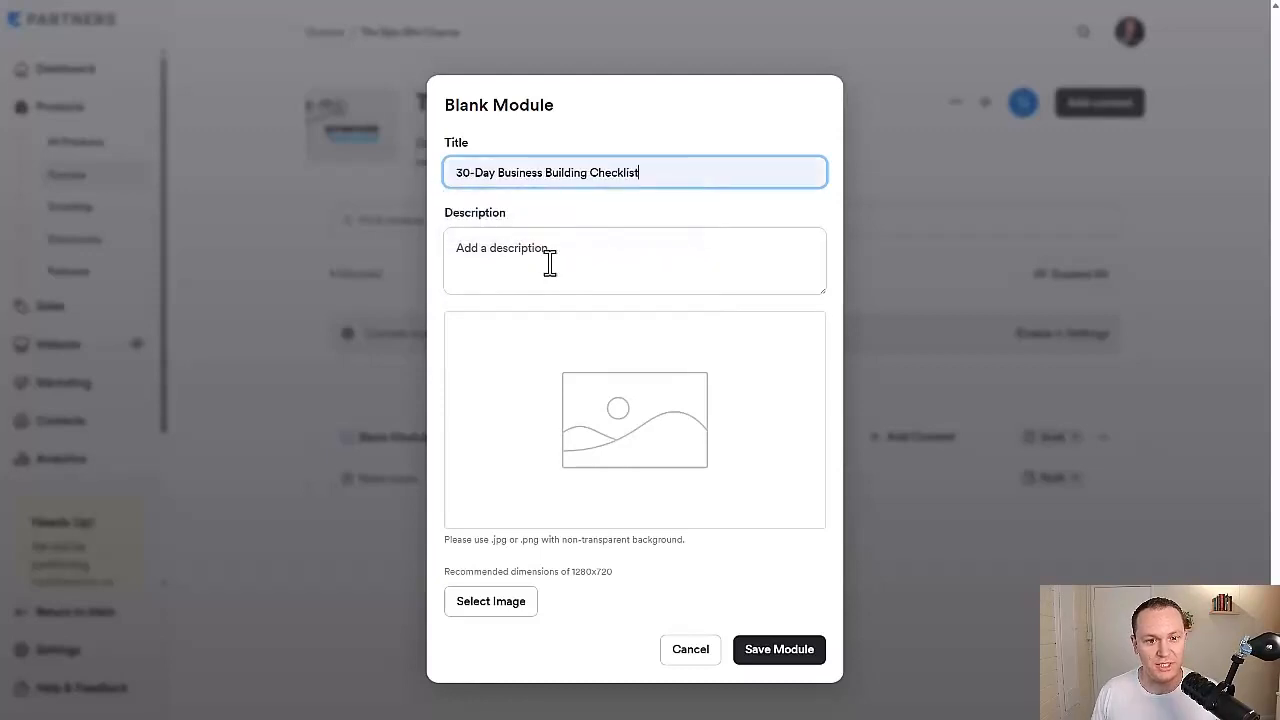
left_click_drag(451, 177, 849, 200)
left_click(592, 137)
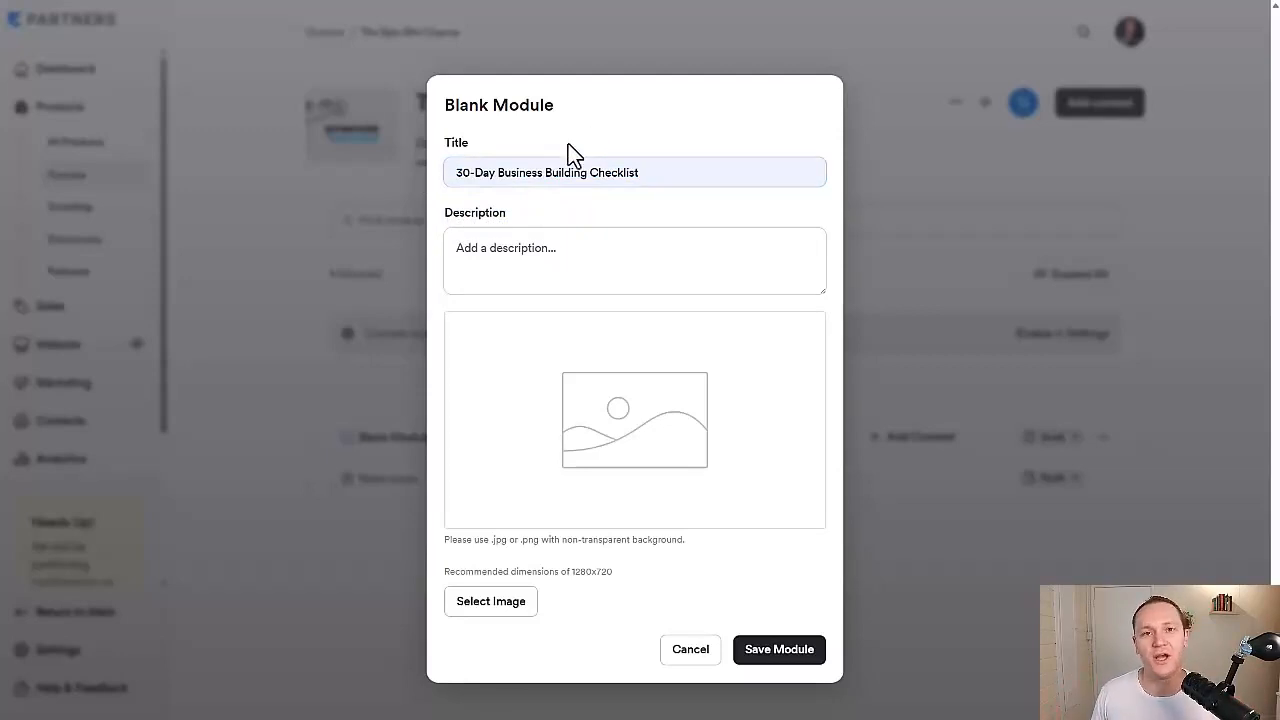
left_click_drag(657, 174, 371, 194)
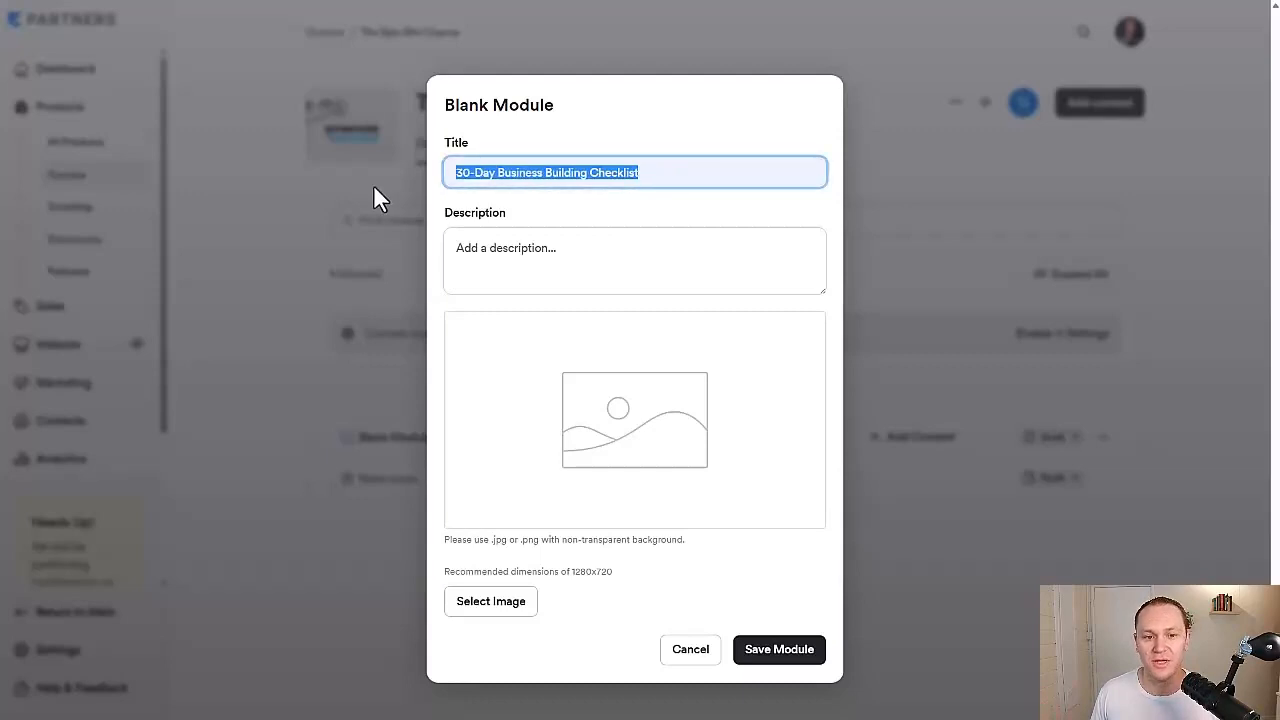
left_click(610, 117)
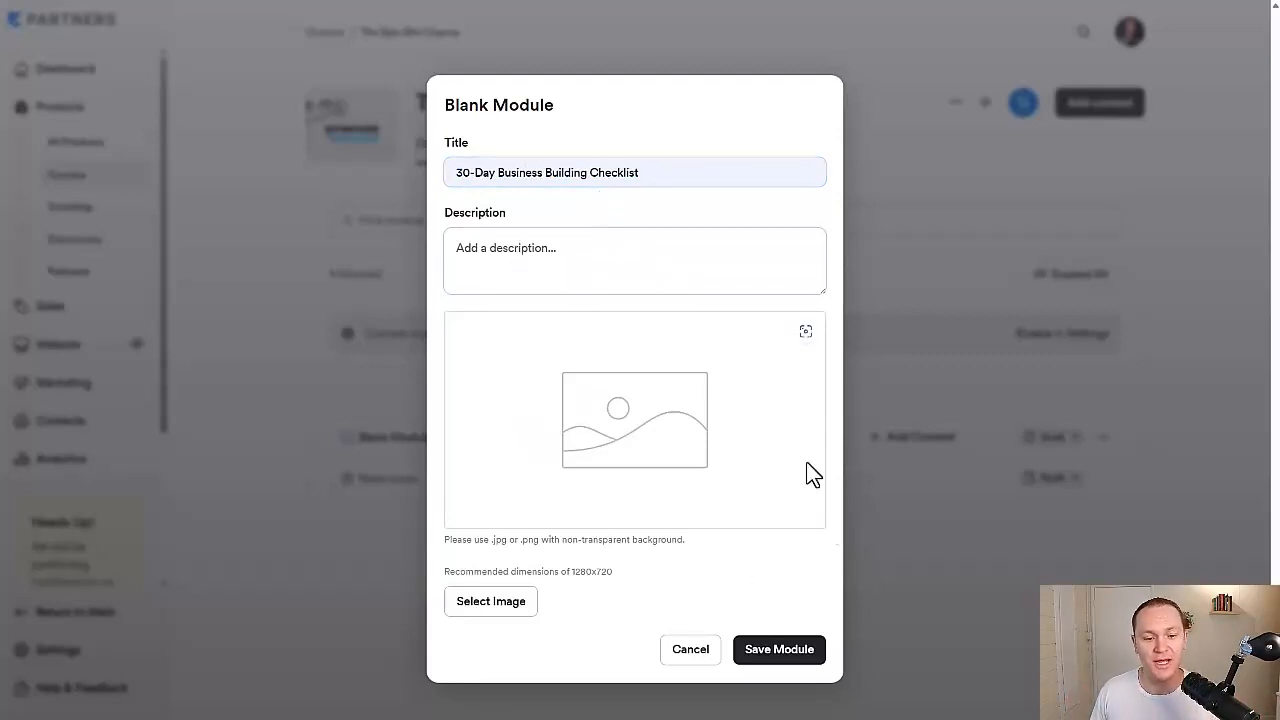
left_click(778, 655)
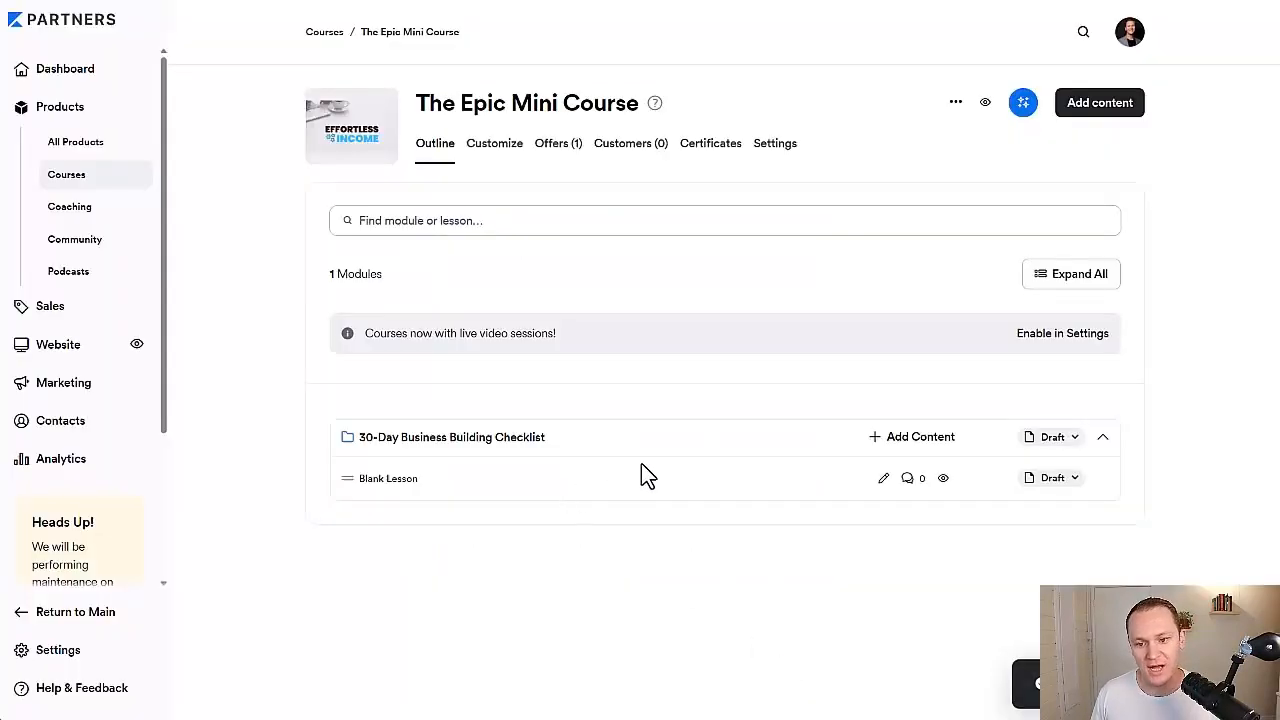
Add a lesson titled "Step 2" to the 30-Day Business Building Checklist module.
left_click(901, 447)
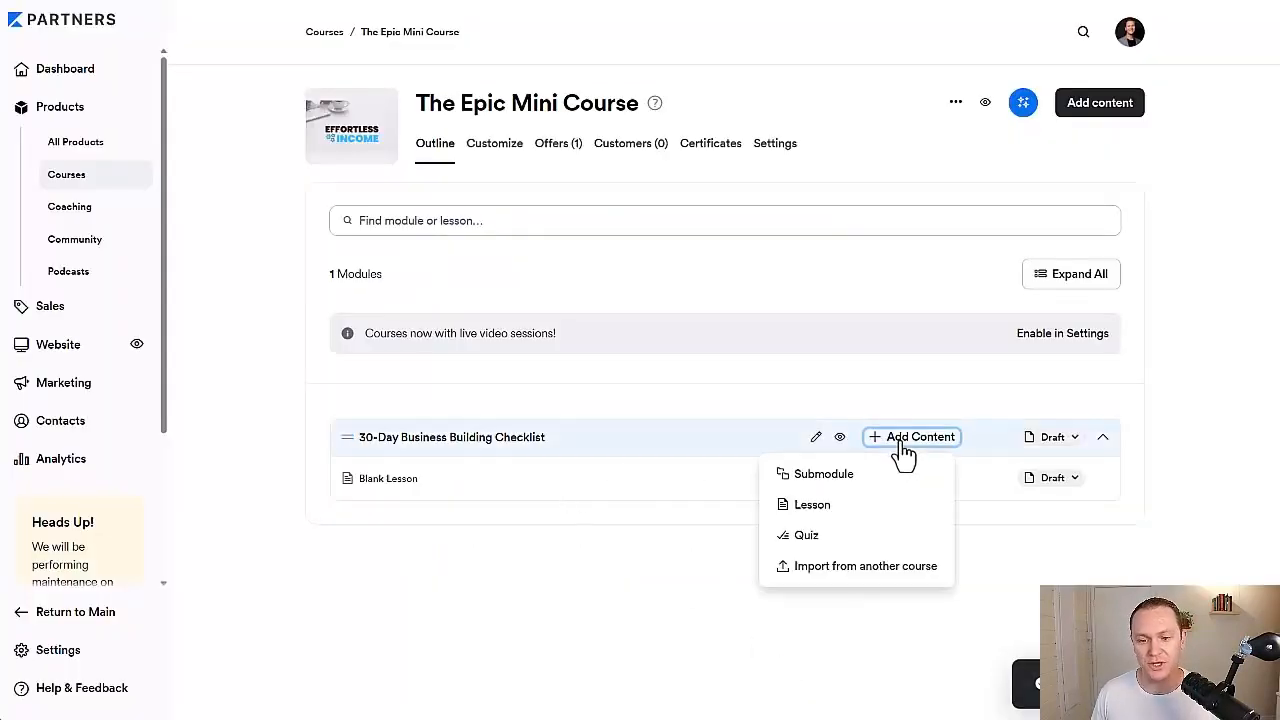
left_click(824, 509)
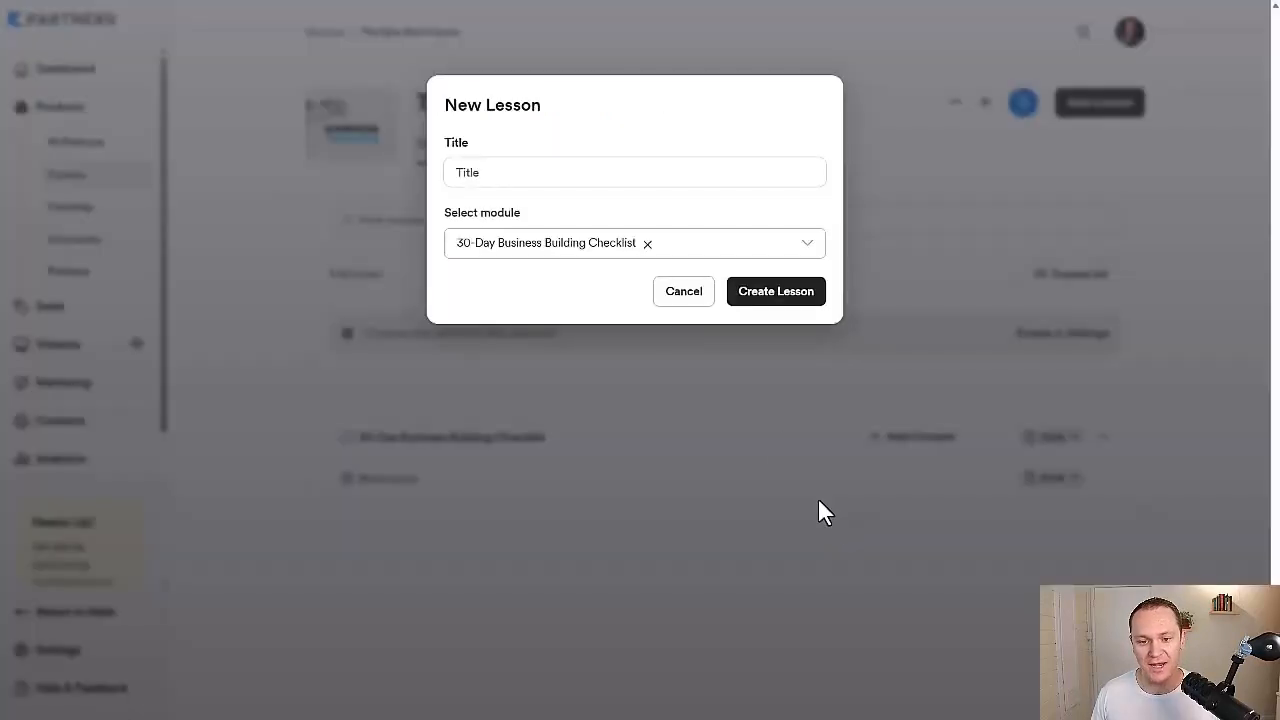
left_click(561, 175)
type("Ste")
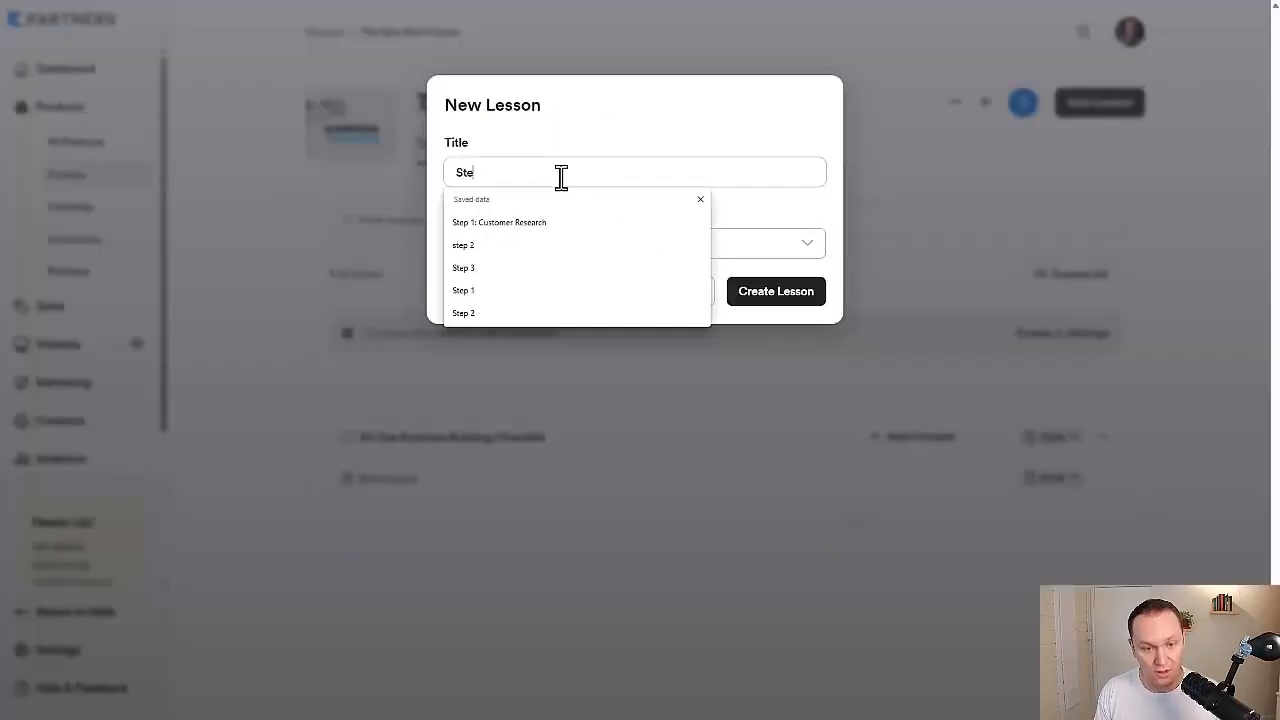
type("p 2")
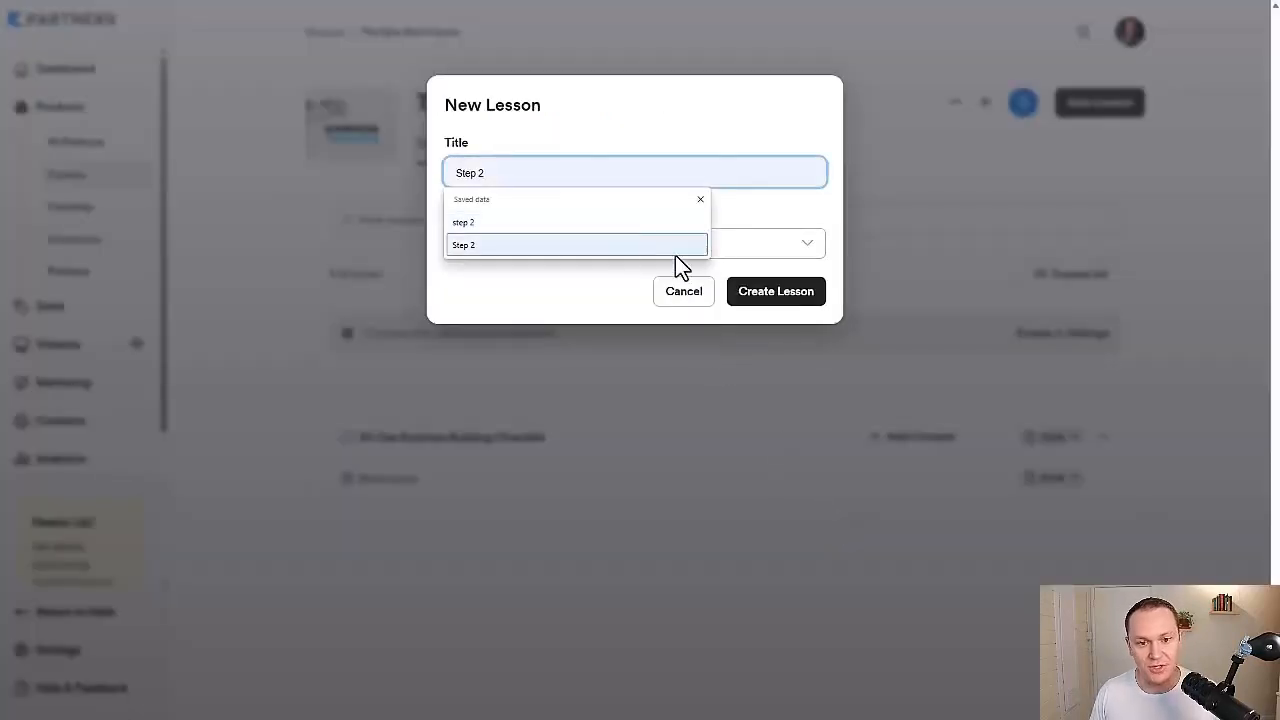
left_click(757, 300)
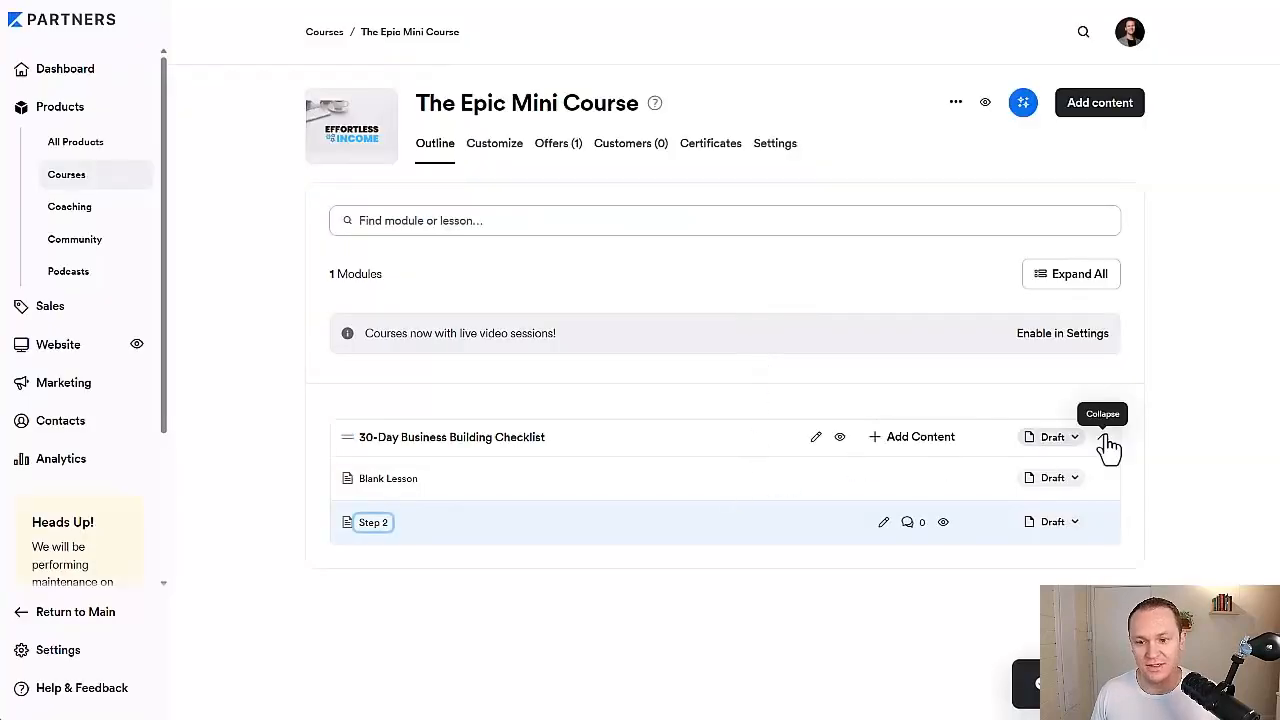
Add further lessons titled "Step 3", "Step 4" and "Step 5" to the module, and rename the blank lesson "Step 1".
left_click(940, 440)
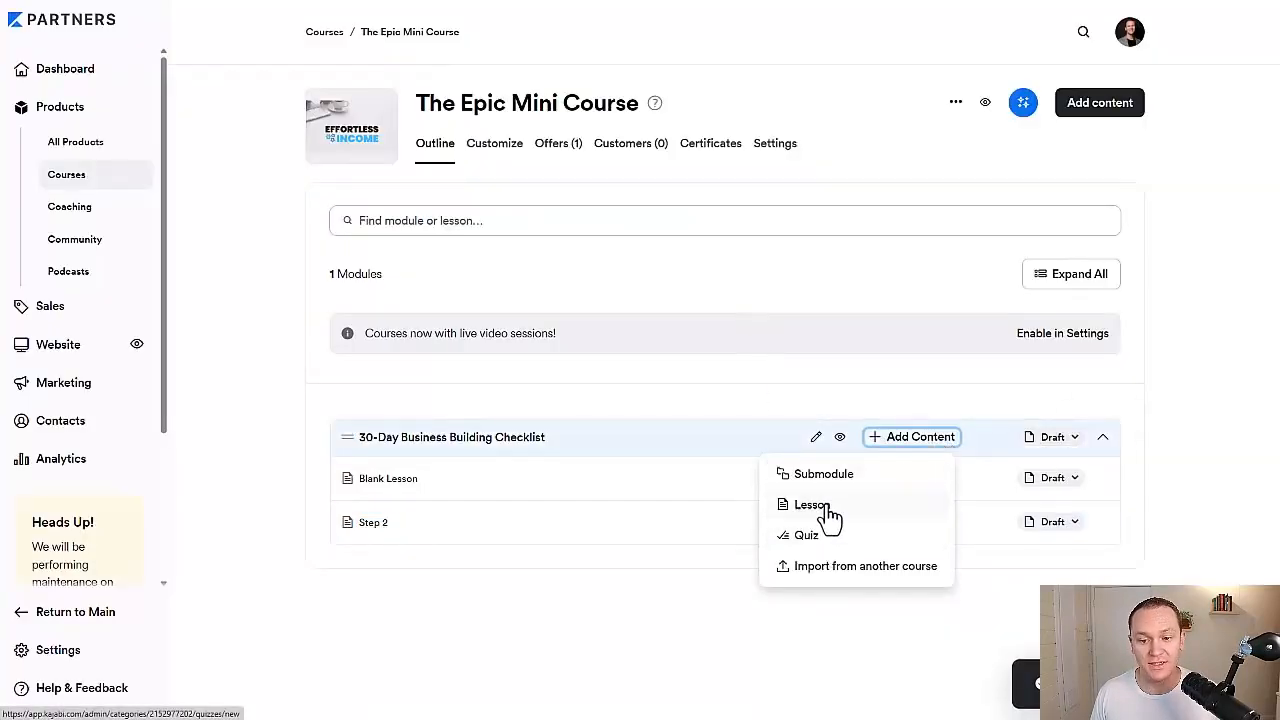
left_click(838, 506)
left_click(586, 180)
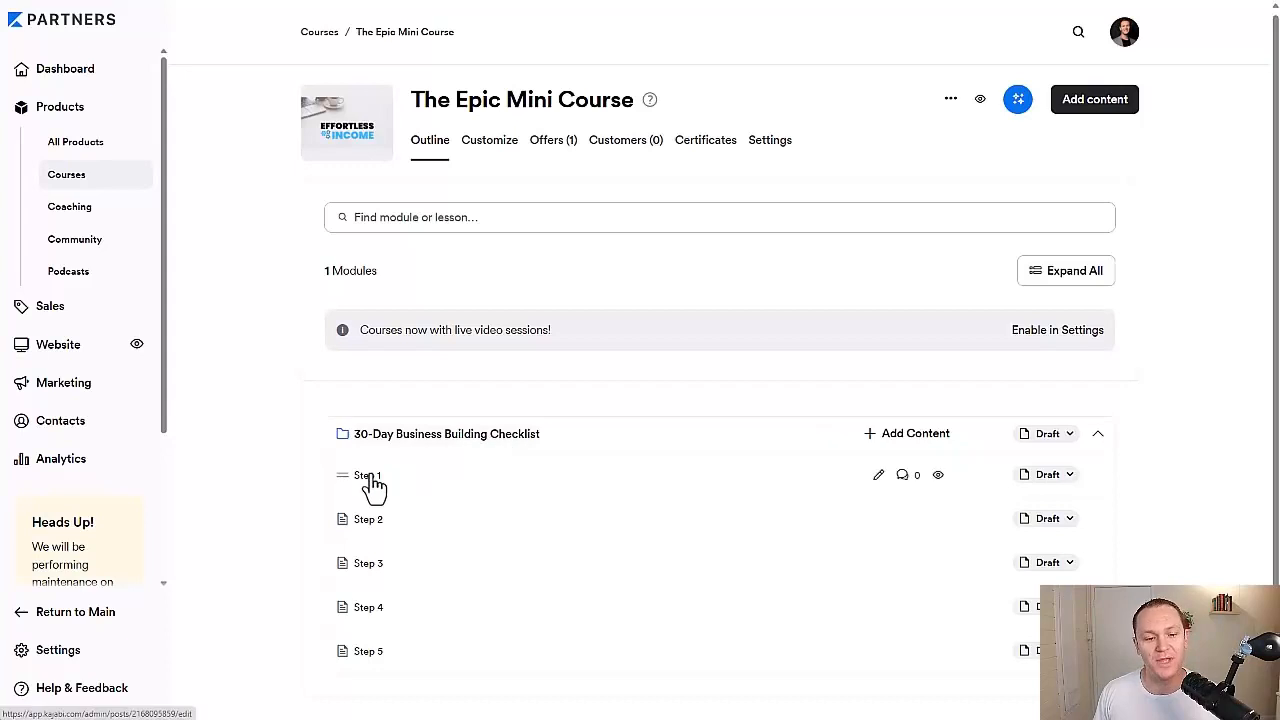
Retitle the Step 1 lesson "How to find what people want to buy" and save the lesson.
left_click(878, 477)
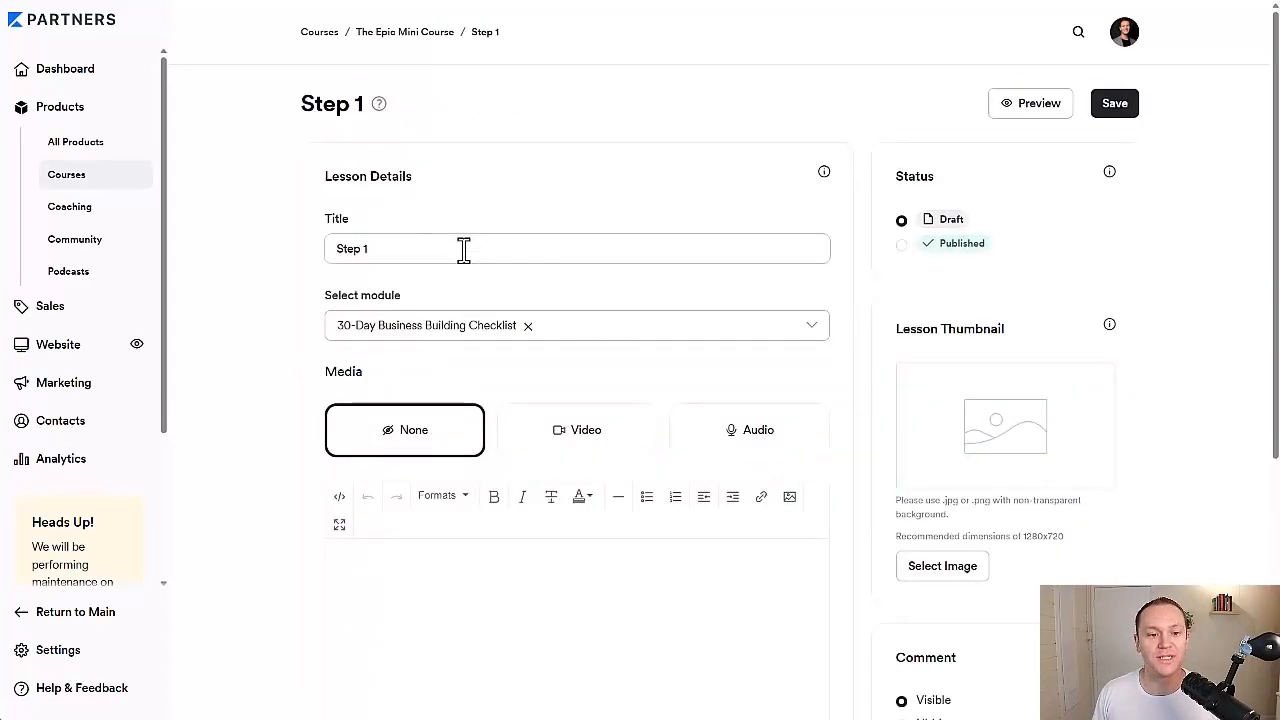
left_click_drag(457, 246, 271, 266)
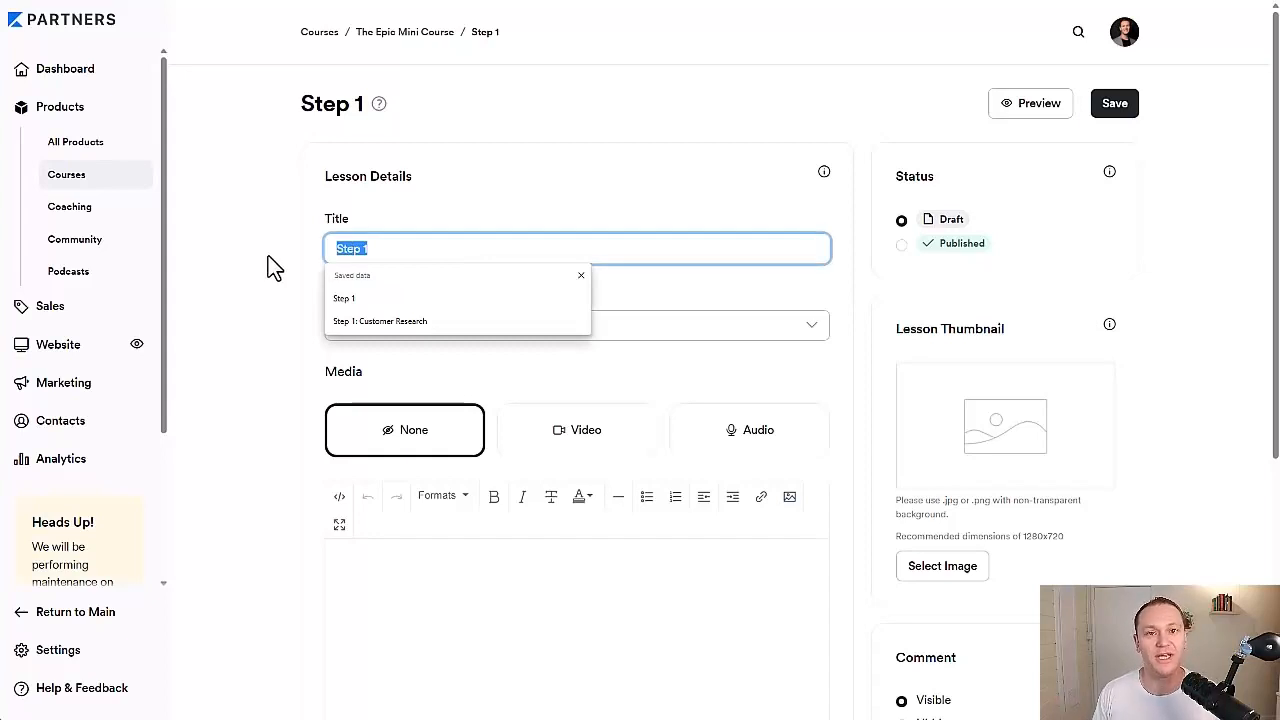
type("How to ")
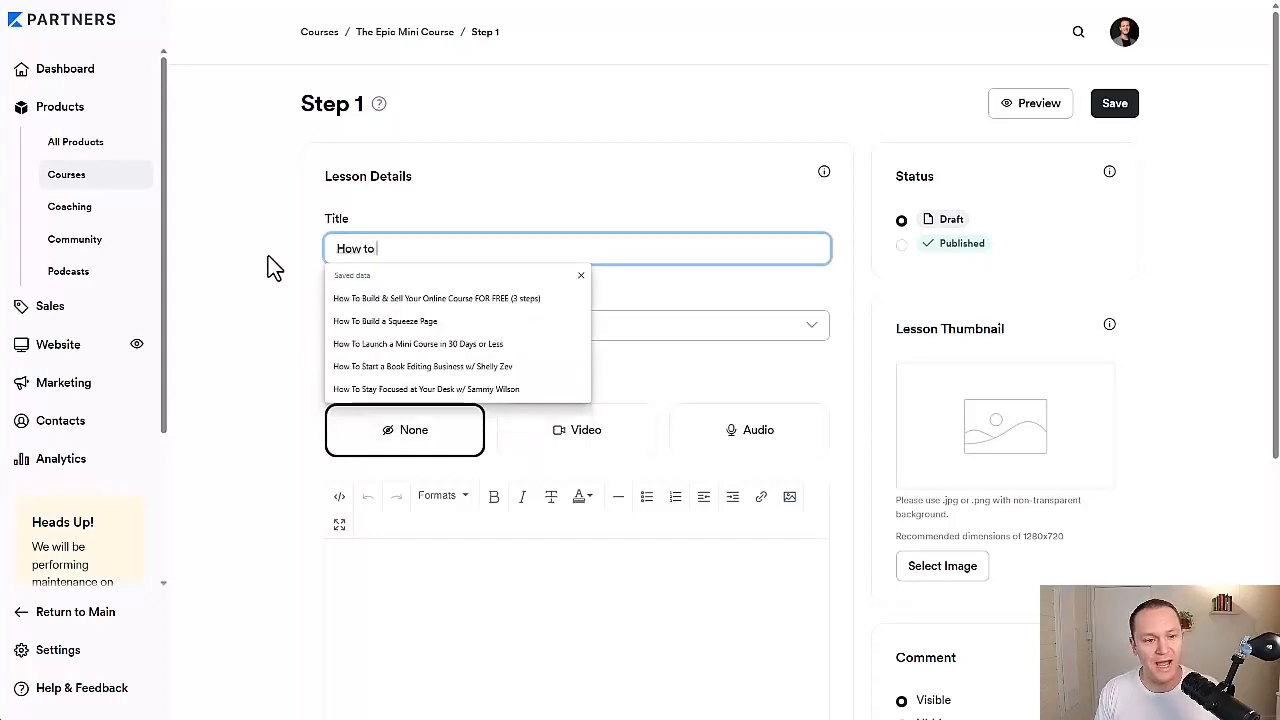
type("find what people want to buy")
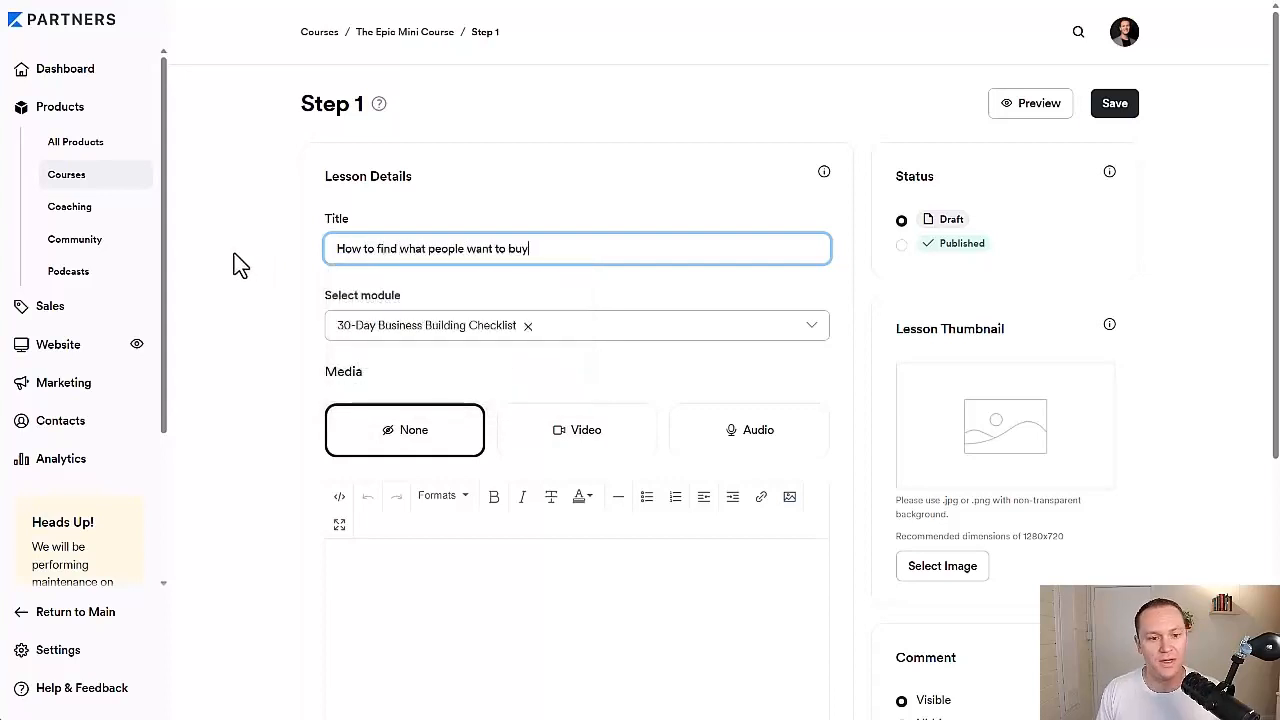
left_click(252, 268)
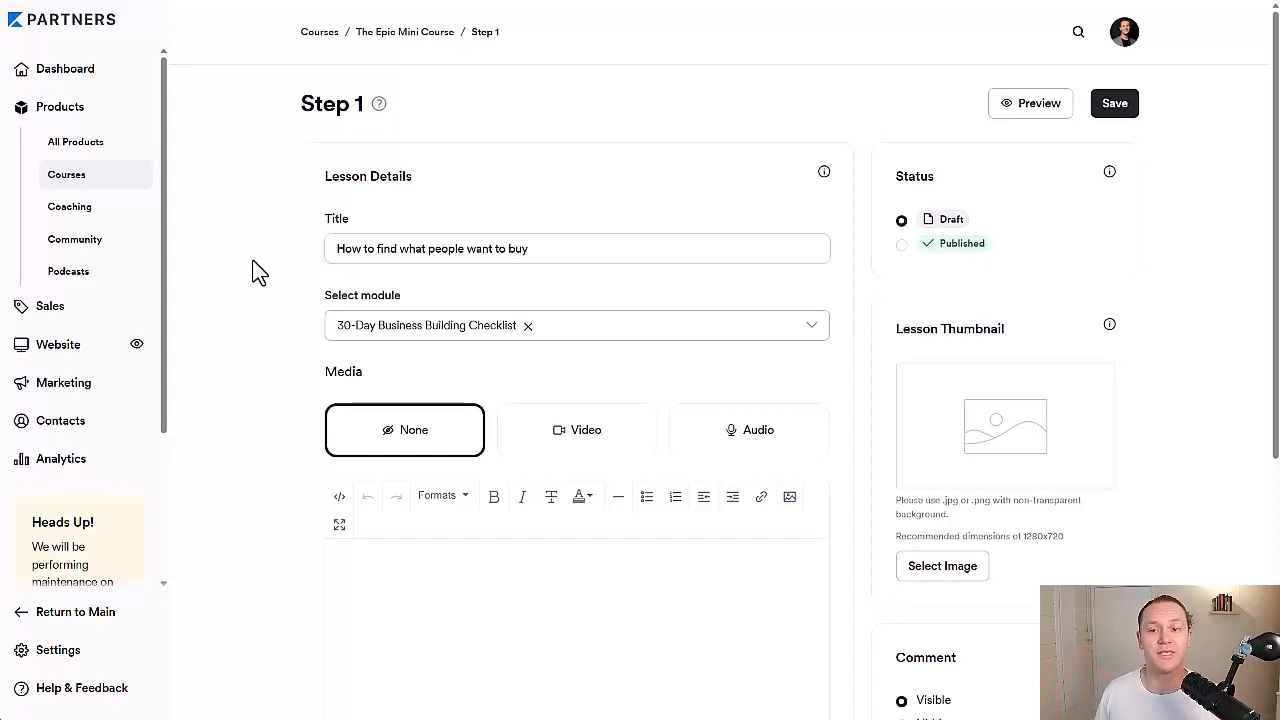
left_click(1114, 105)
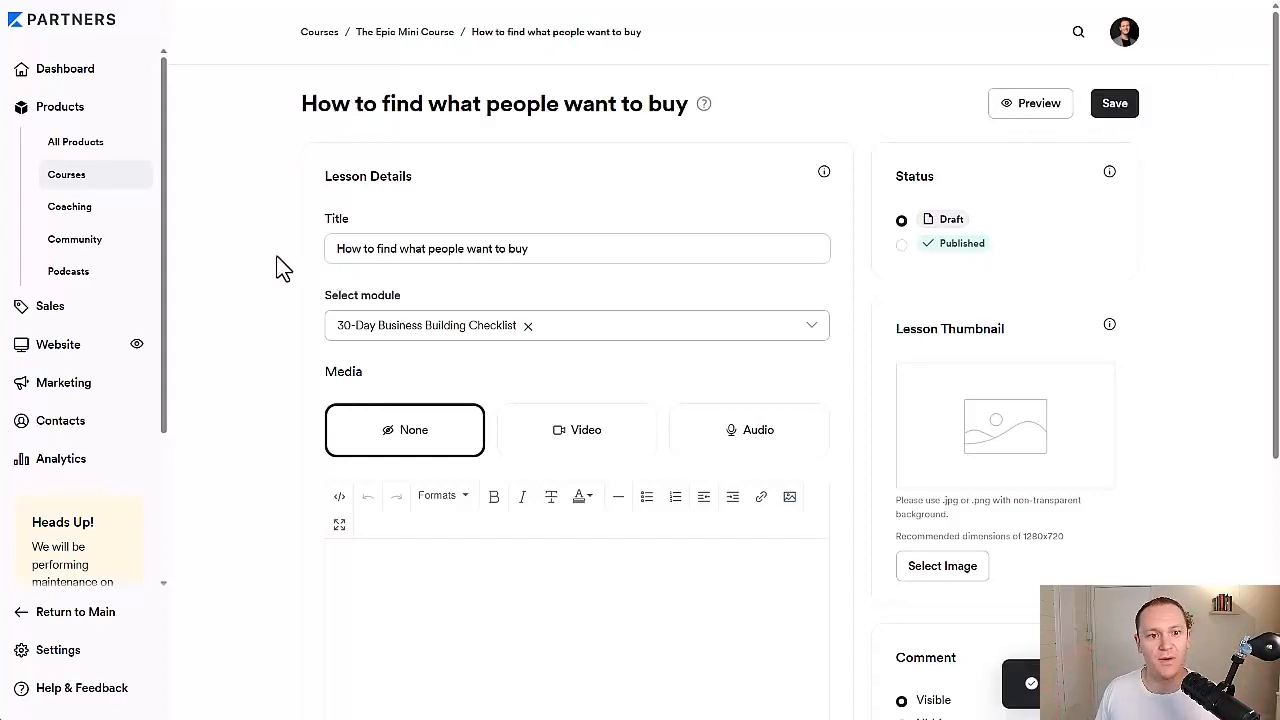
Examine the lesson's title, the available modules, and the media, text editor and downloads sections of its edit page.
scroll(245, 255, "down", 1)
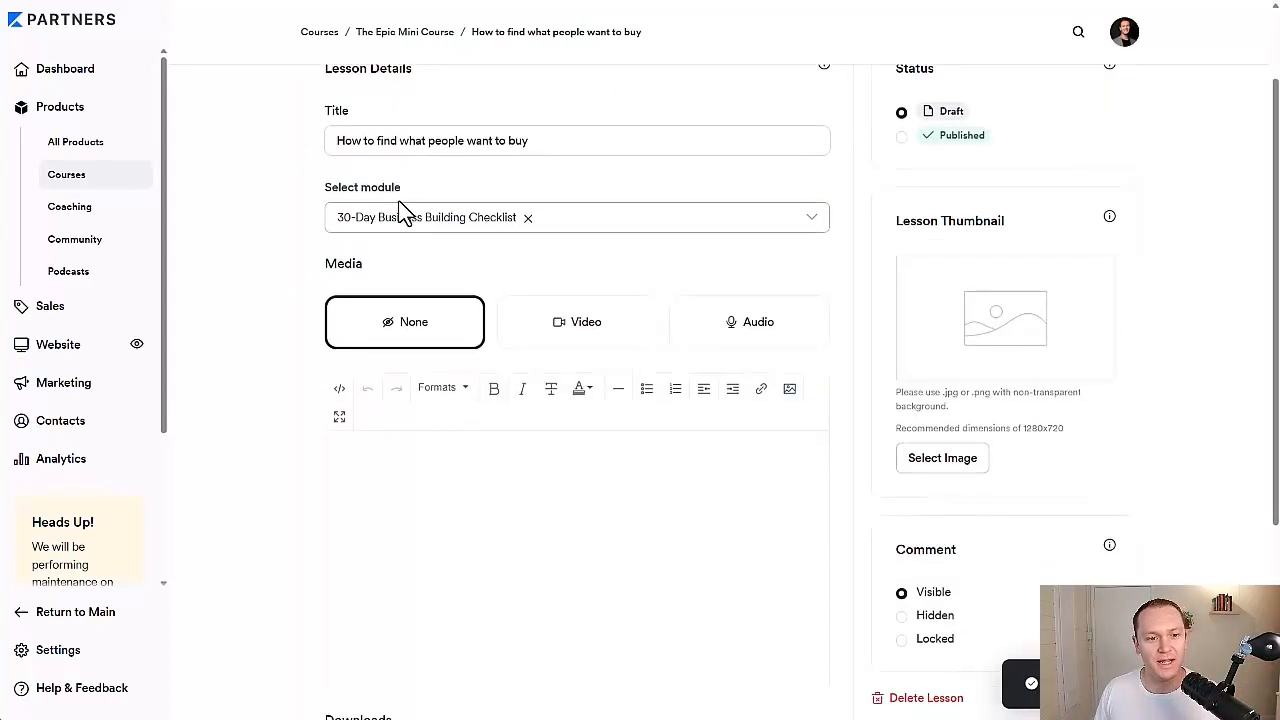
left_click(808, 228)
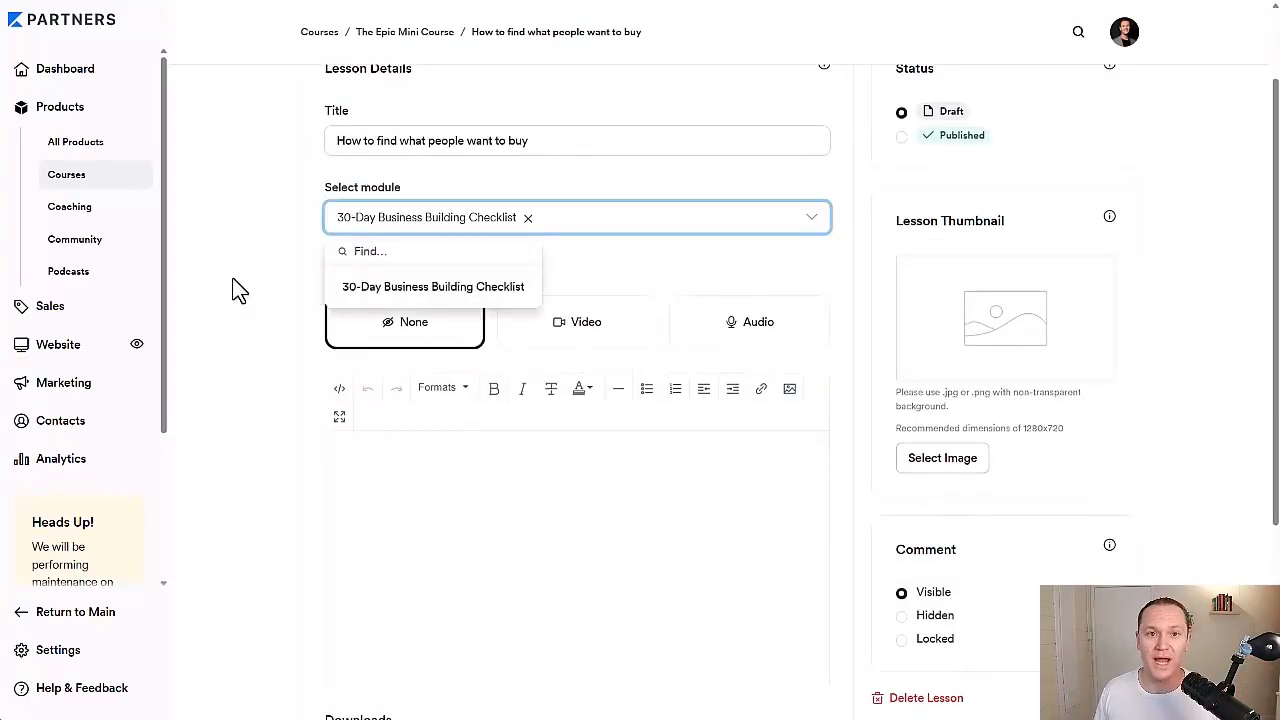
left_click(257, 252)
scroll(257, 252, "down", 1)
scroll(257, 252, "up", 2)
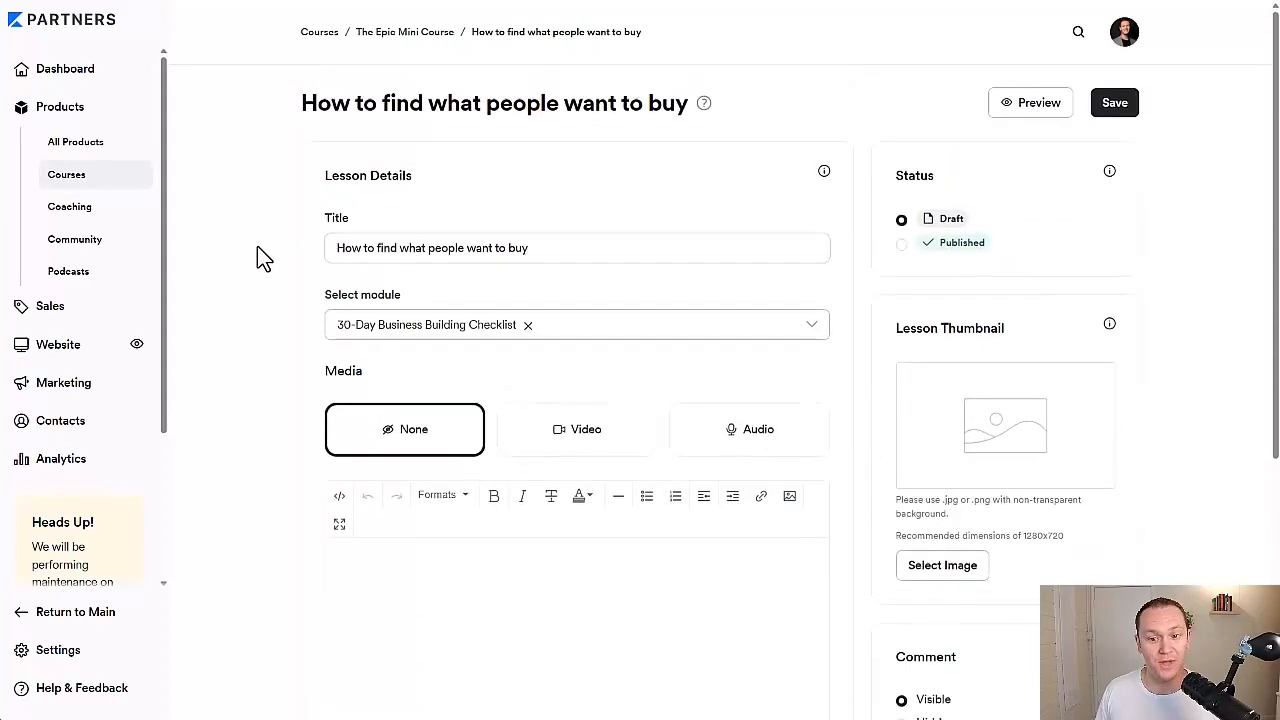
scroll(257, 247, "down", 1)
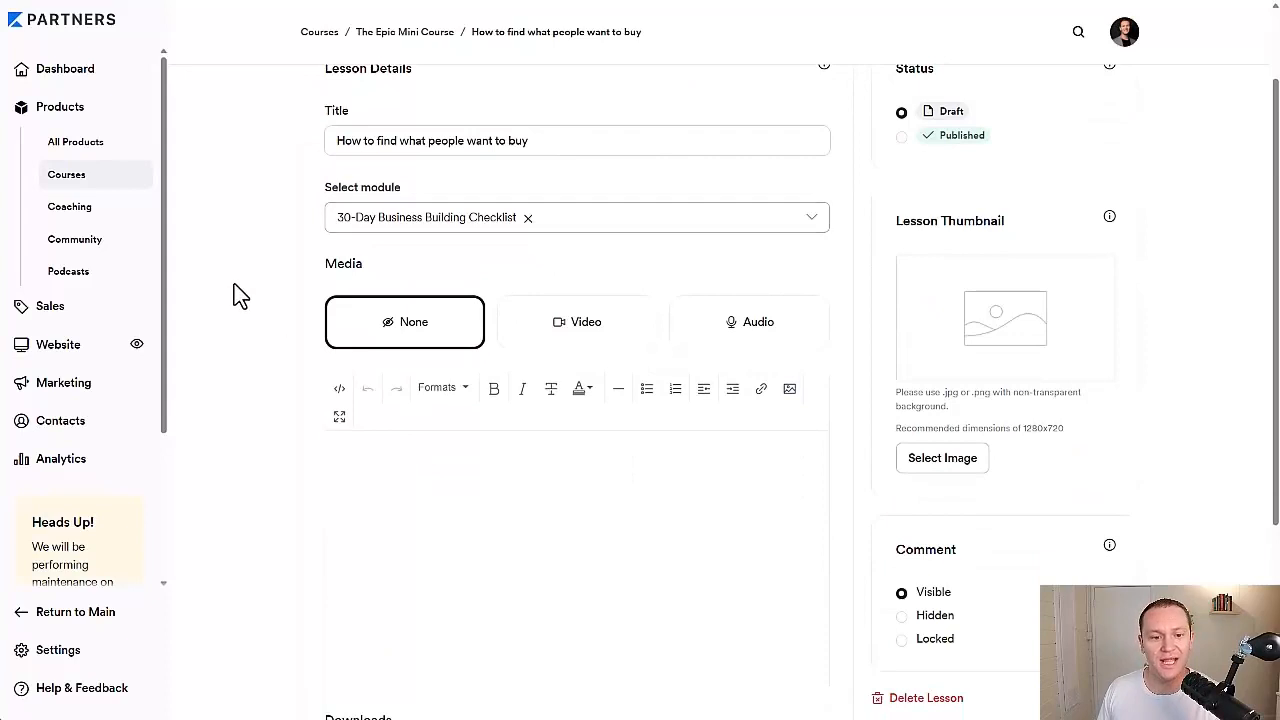
scroll(237, 290, "up", 1)
left_click_drag(329, 251, 254, 262)
scroll(254, 268, "down", 3)
scroll(254, 268, "up", 1)
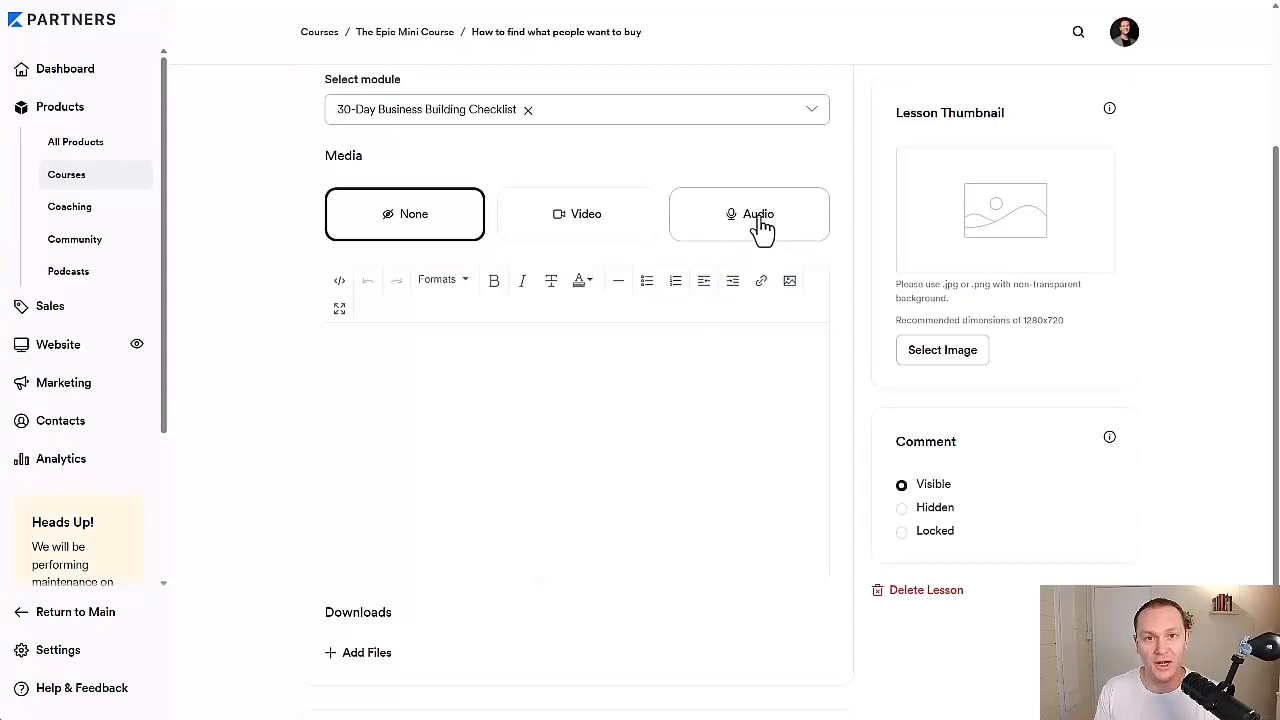
Switch the lesson's media type to Video and view the upload sources without picking a file.
left_click(610, 234)
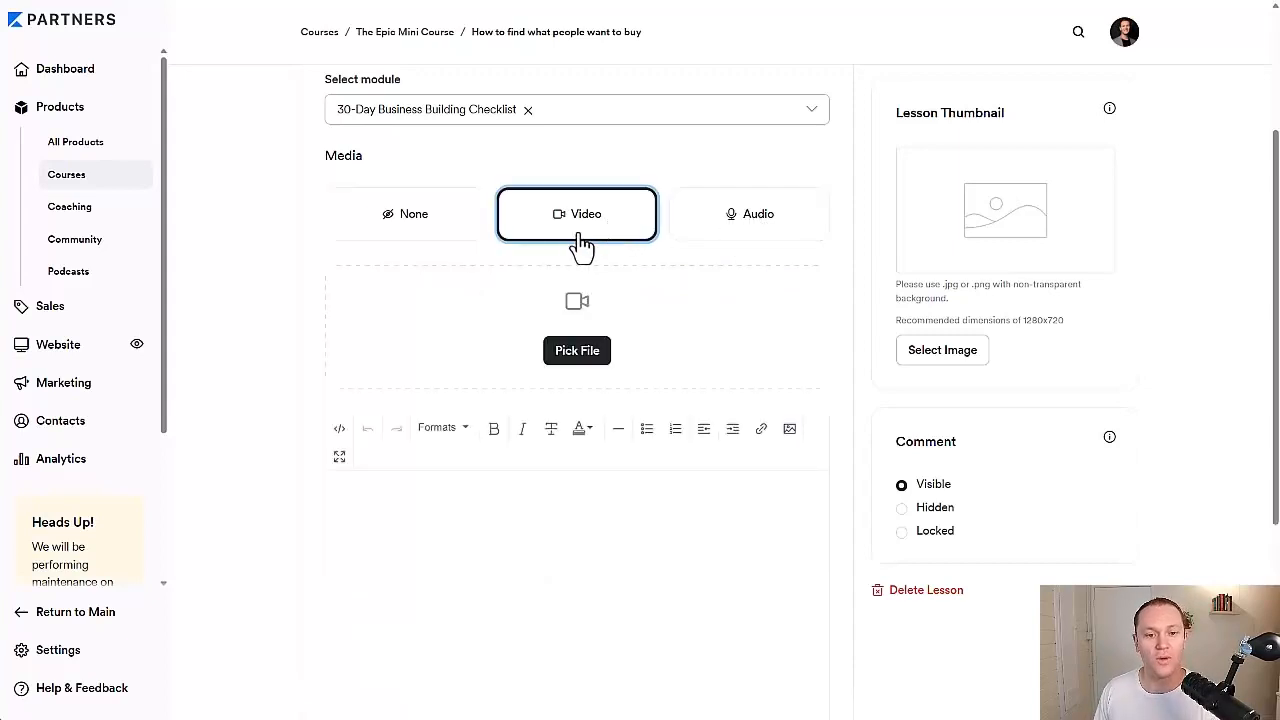
left_click(603, 353)
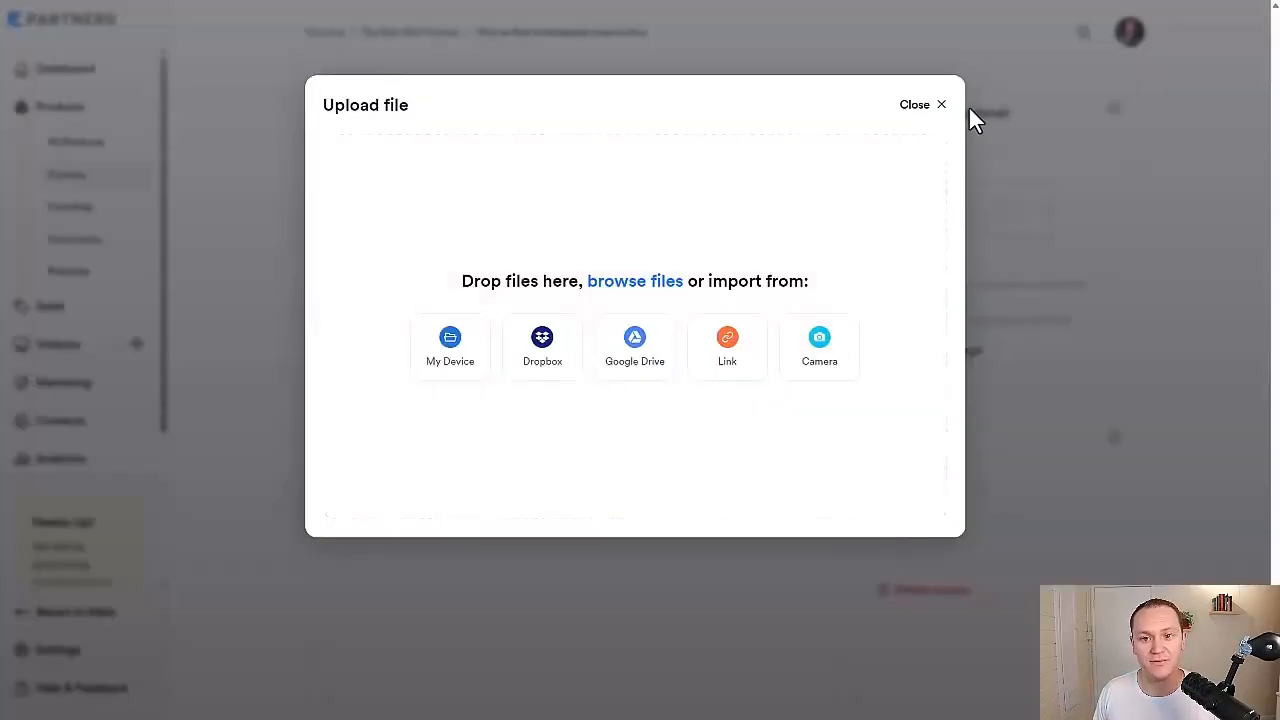
left_click(932, 106)
Check the lesson's title once more and return to the outline of The Epic Mini Course.
scroll(237, 285, "up", 2)
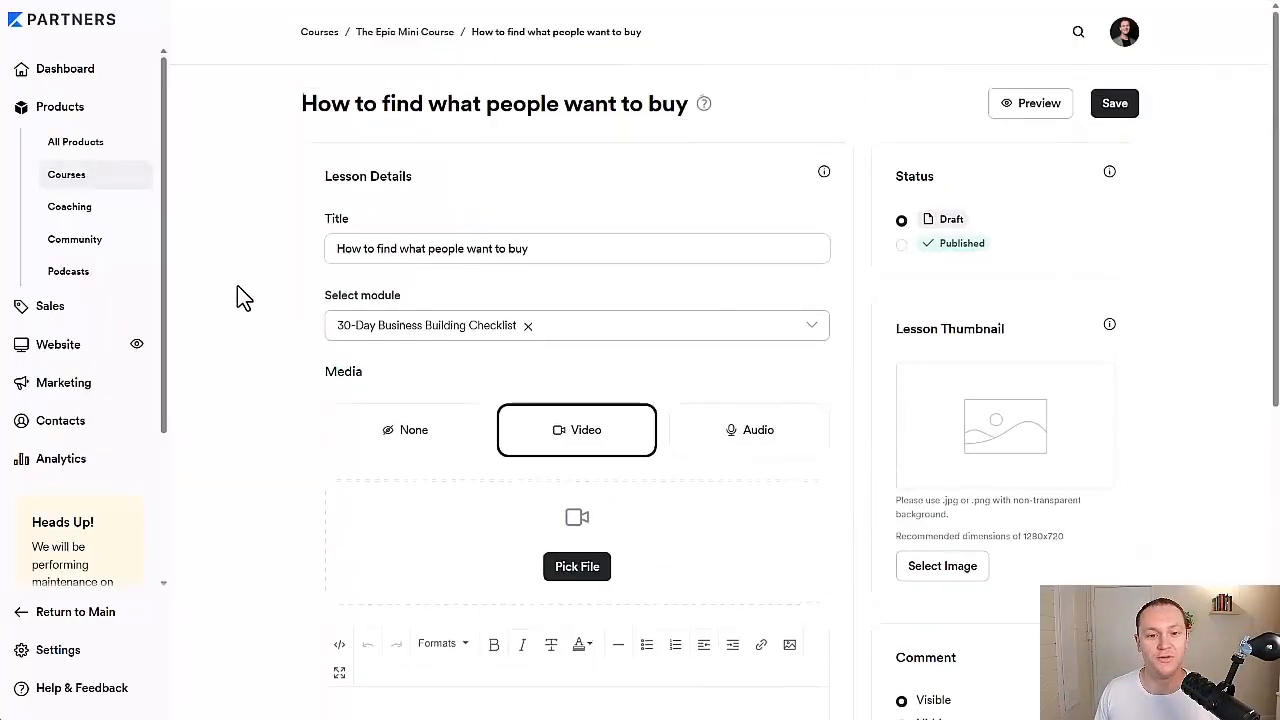
scroll(237, 285, "down", 1)
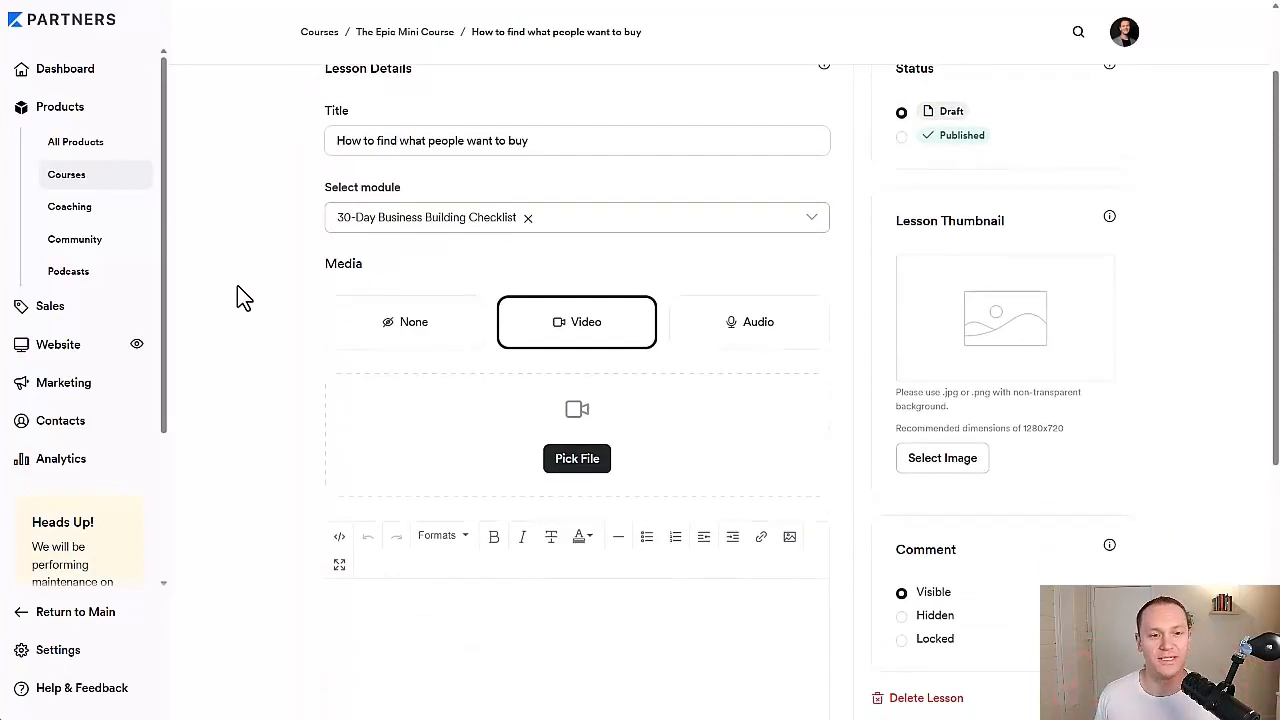
left_click_drag(527, 142, 249, 183)
scroll(237, 177, "up", 1)
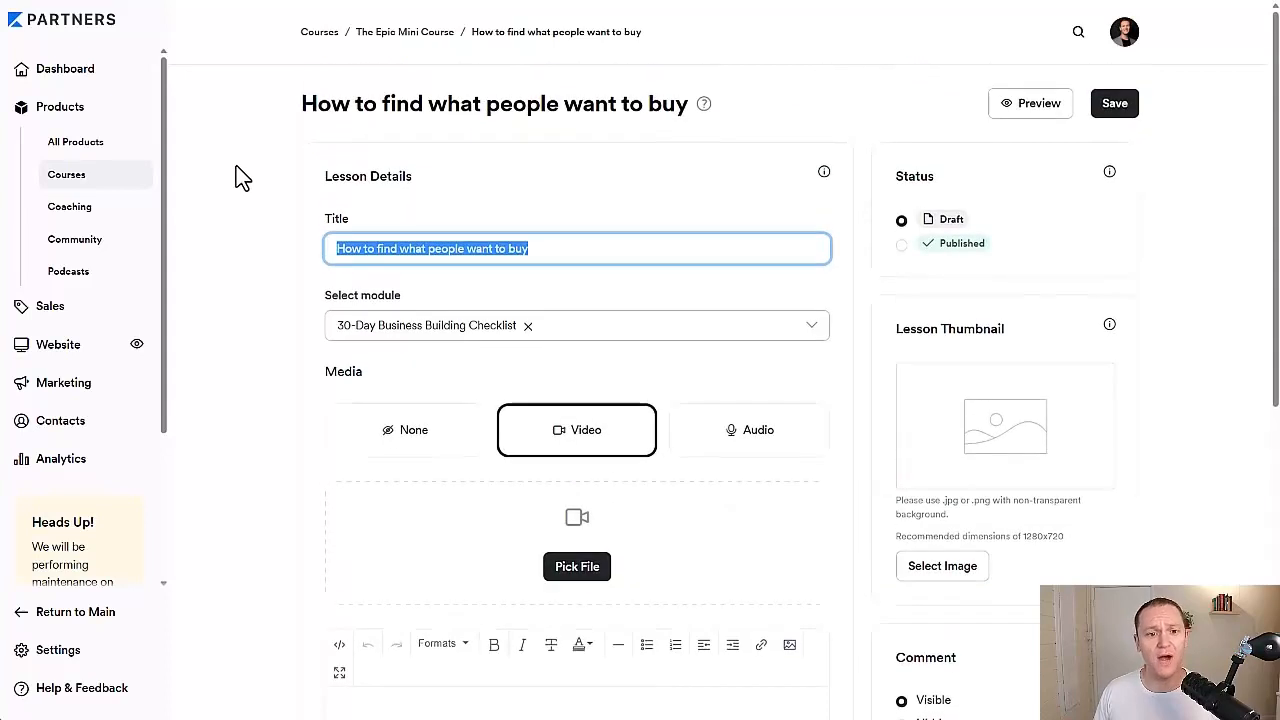
left_click(240, 208)
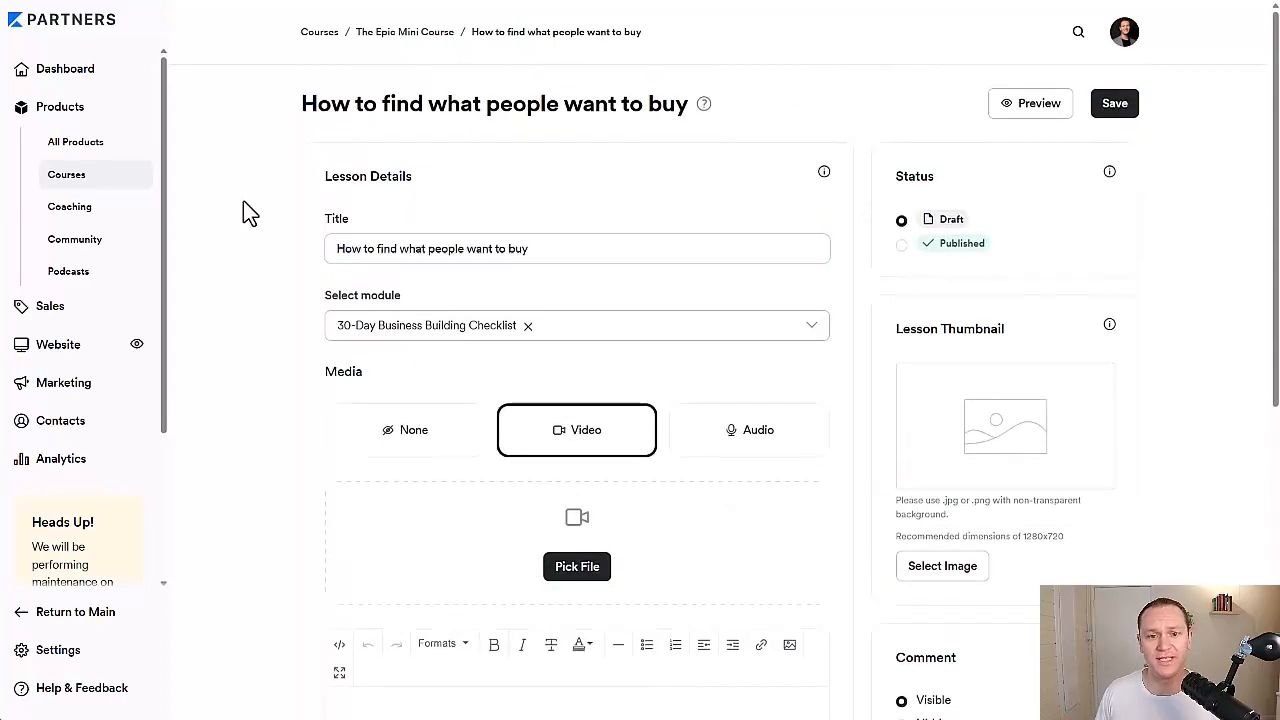
left_click(398, 33)
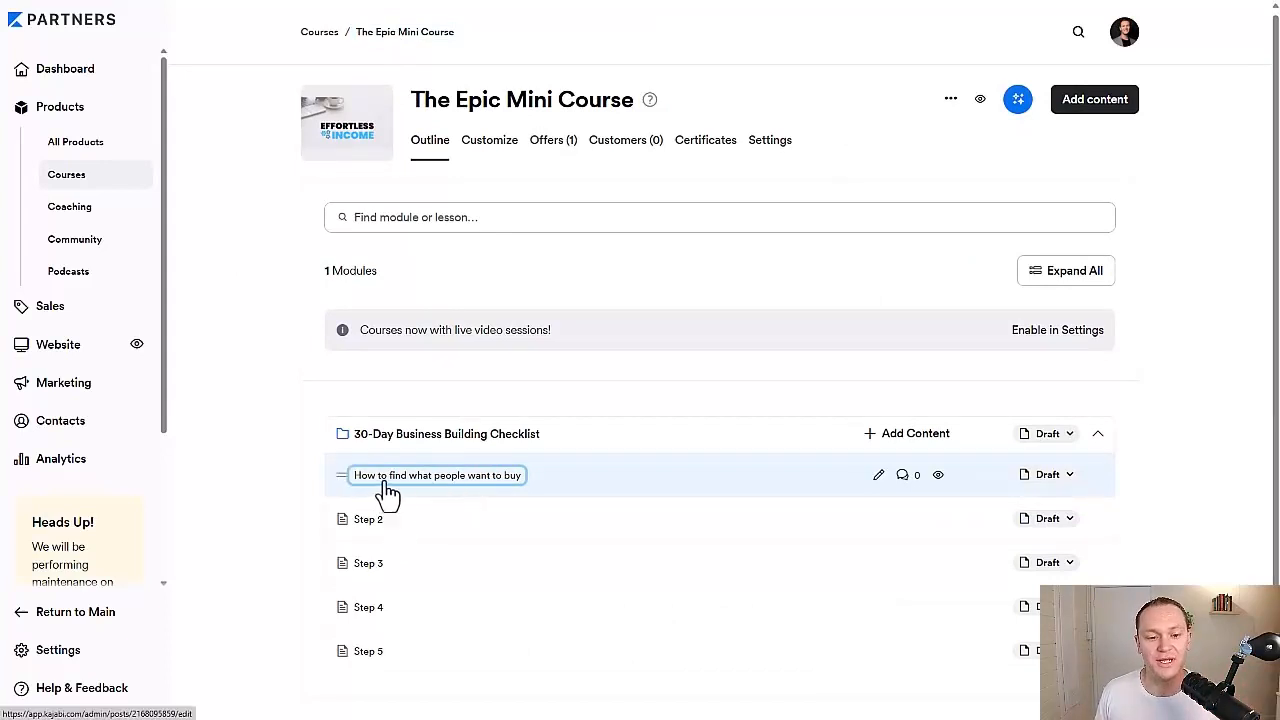
Open the lesson "How to find what people want to buy" for editing and set its status to Published.
left_click(488, 477)
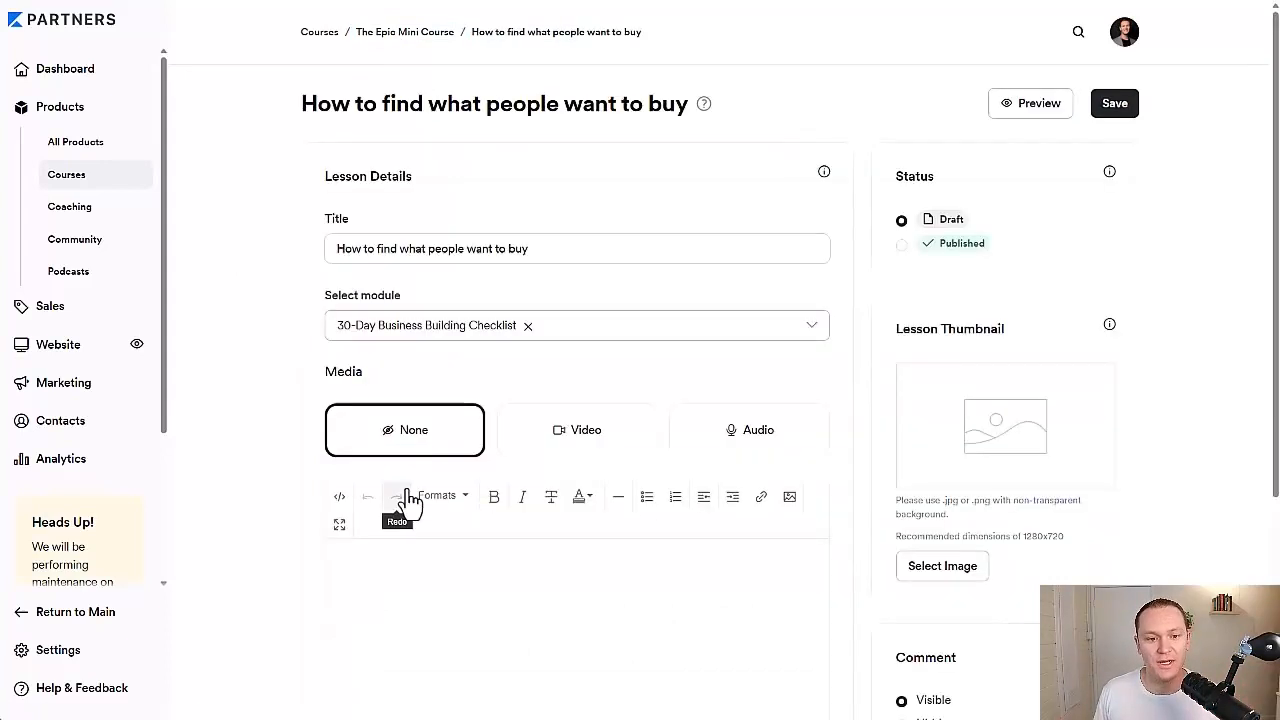
left_click_drag(932, 180, 859, 182)
left_click(876, 203)
left_click(902, 246)
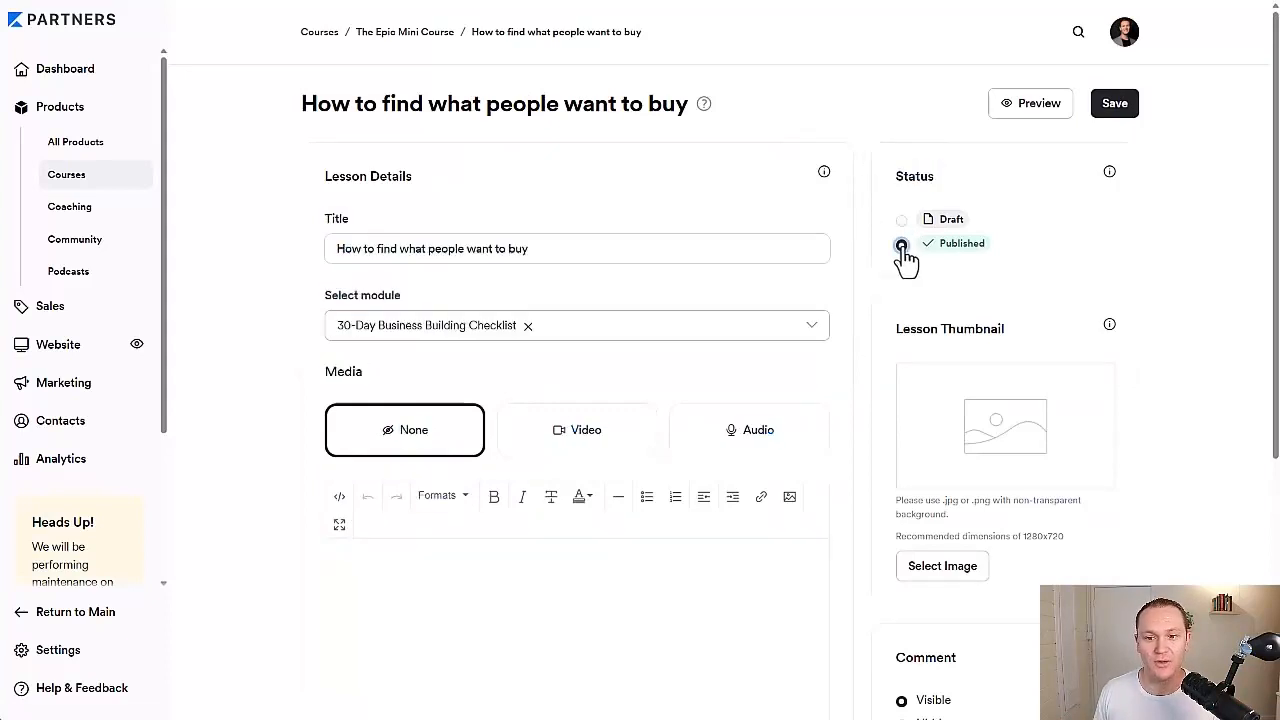
View the image source options for the lesson thumbnail without choosing an image.
scroll(897, 268, "down", 2)
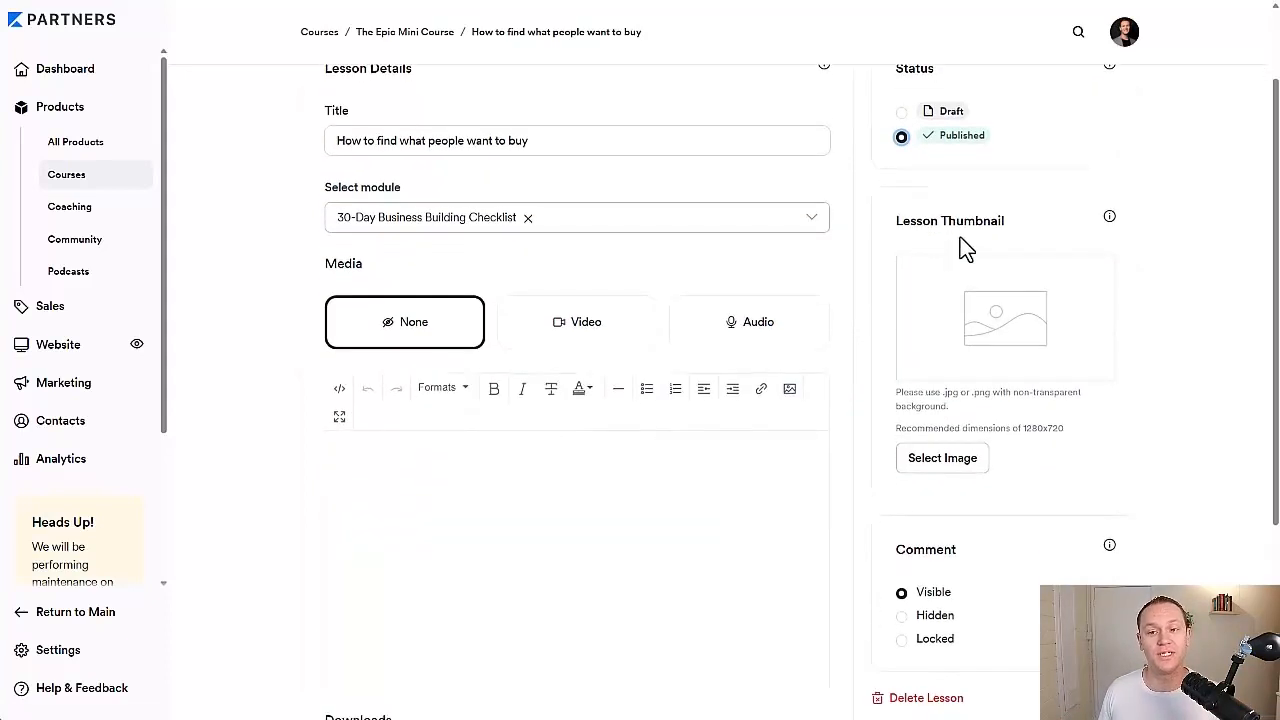
left_click_drag(897, 230, 1051, 237)
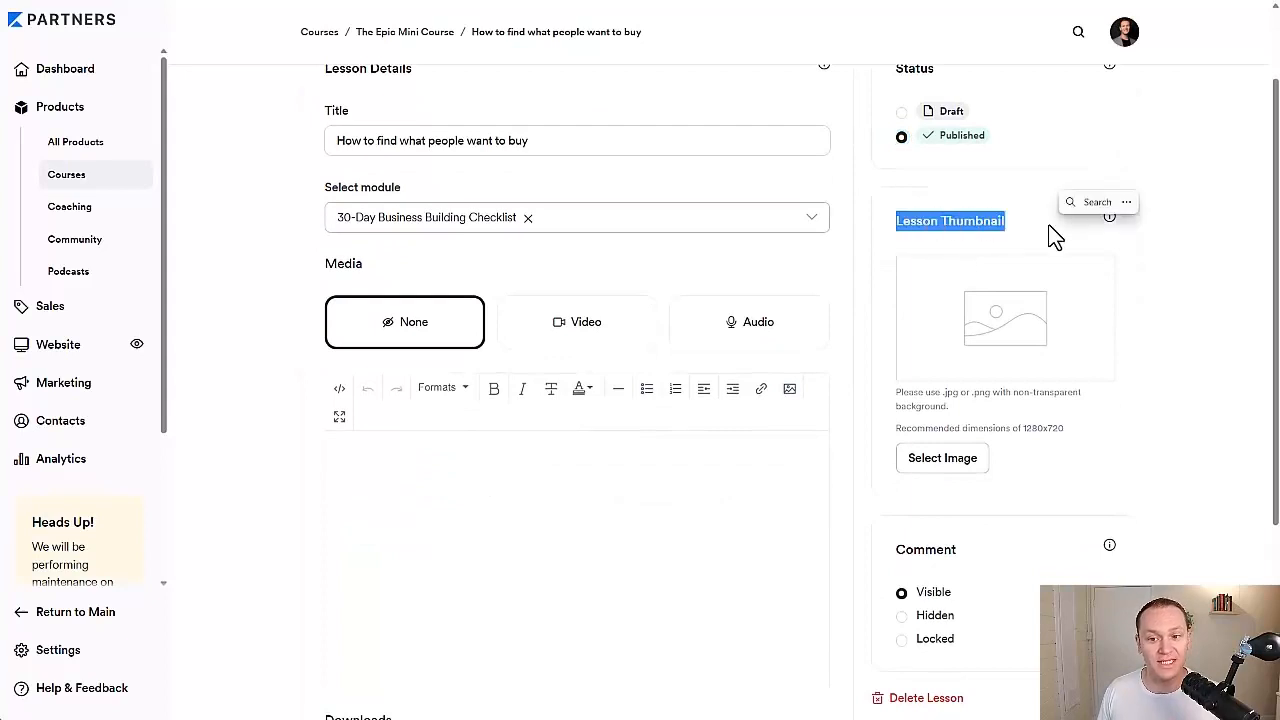
left_click(1051, 236)
left_click(950, 463)
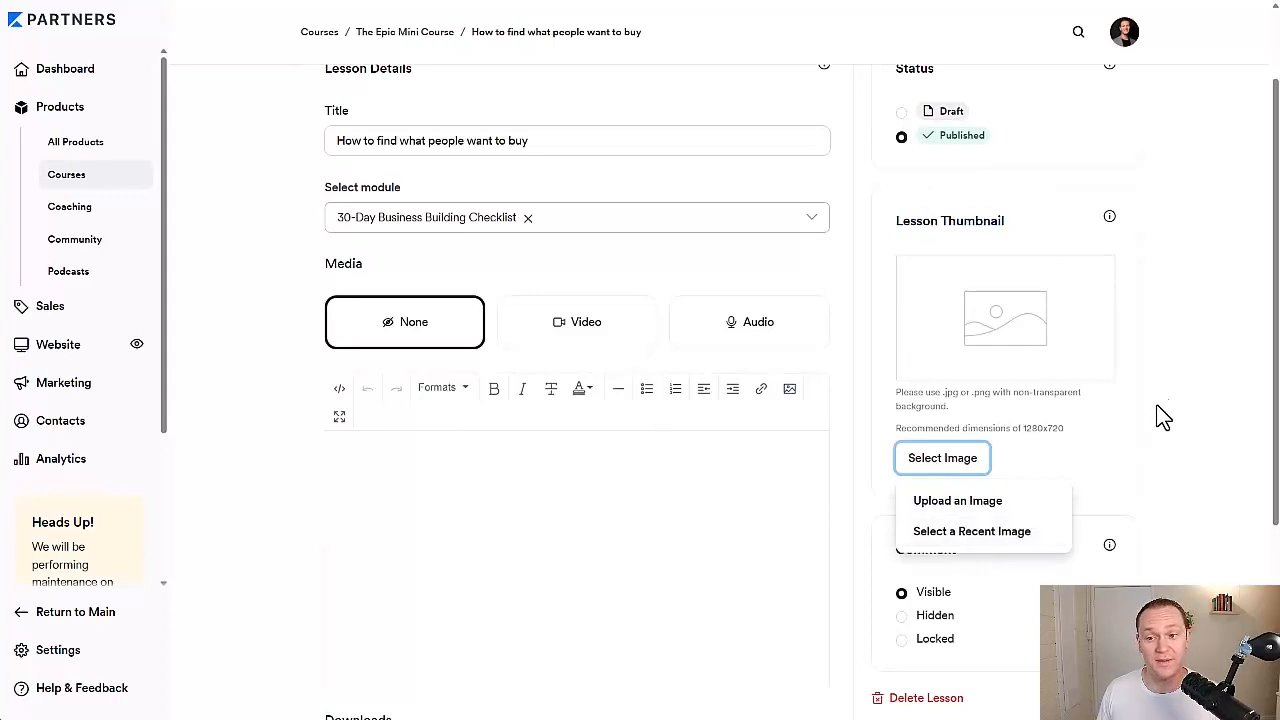
left_click(1188, 327)
Try the Hidden and Locked comment options for the lesson and set comments back to Visible.
scroll(1190, 327, "down", 3)
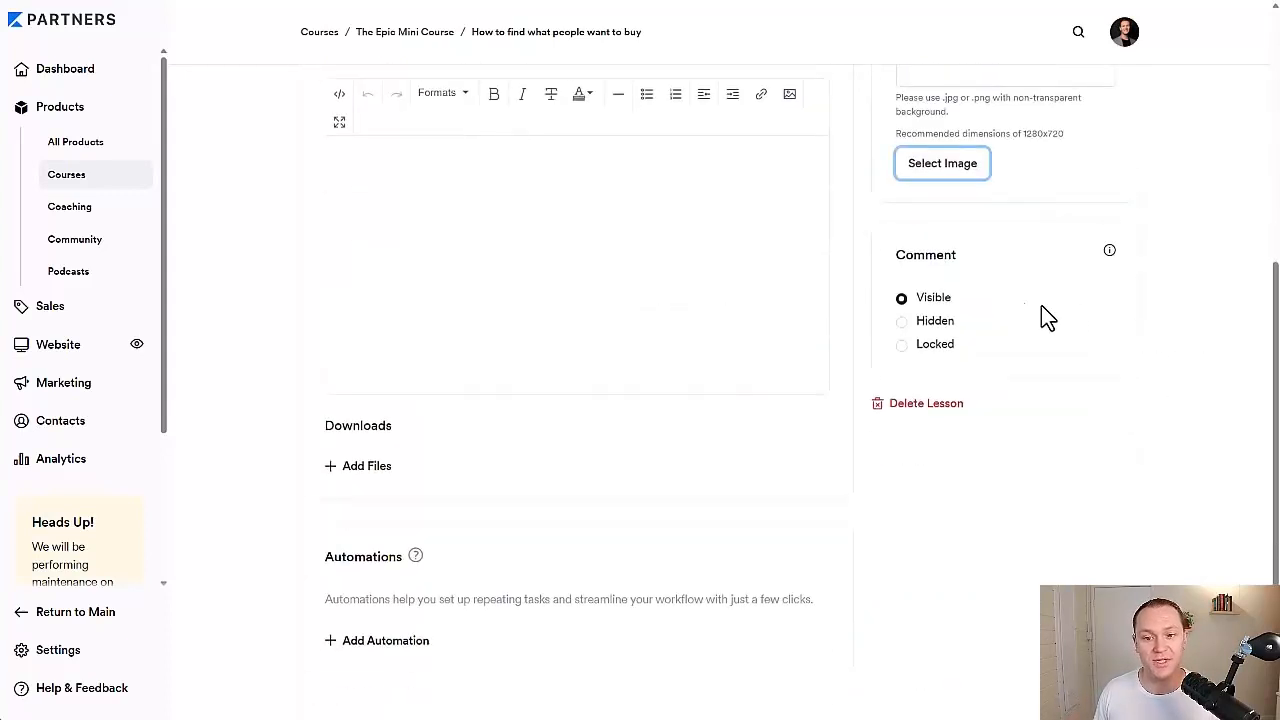
left_click_drag(952, 255, 898, 253)
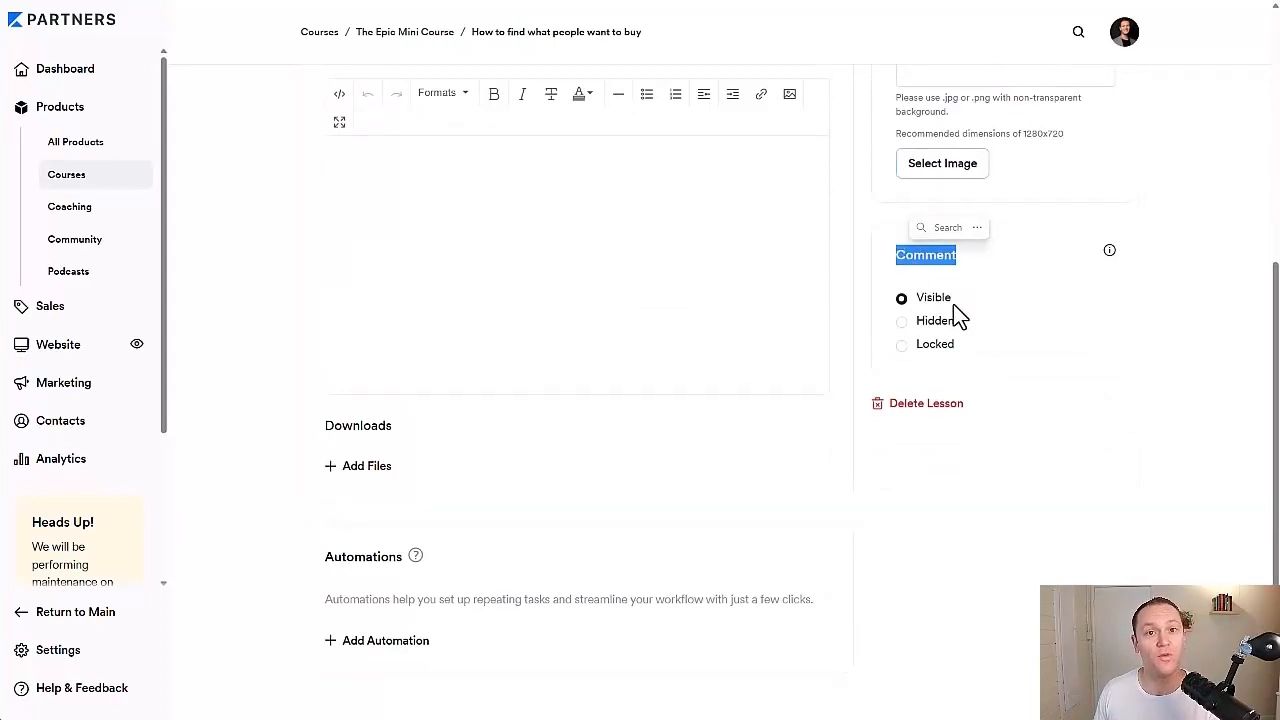
left_click(903, 324)
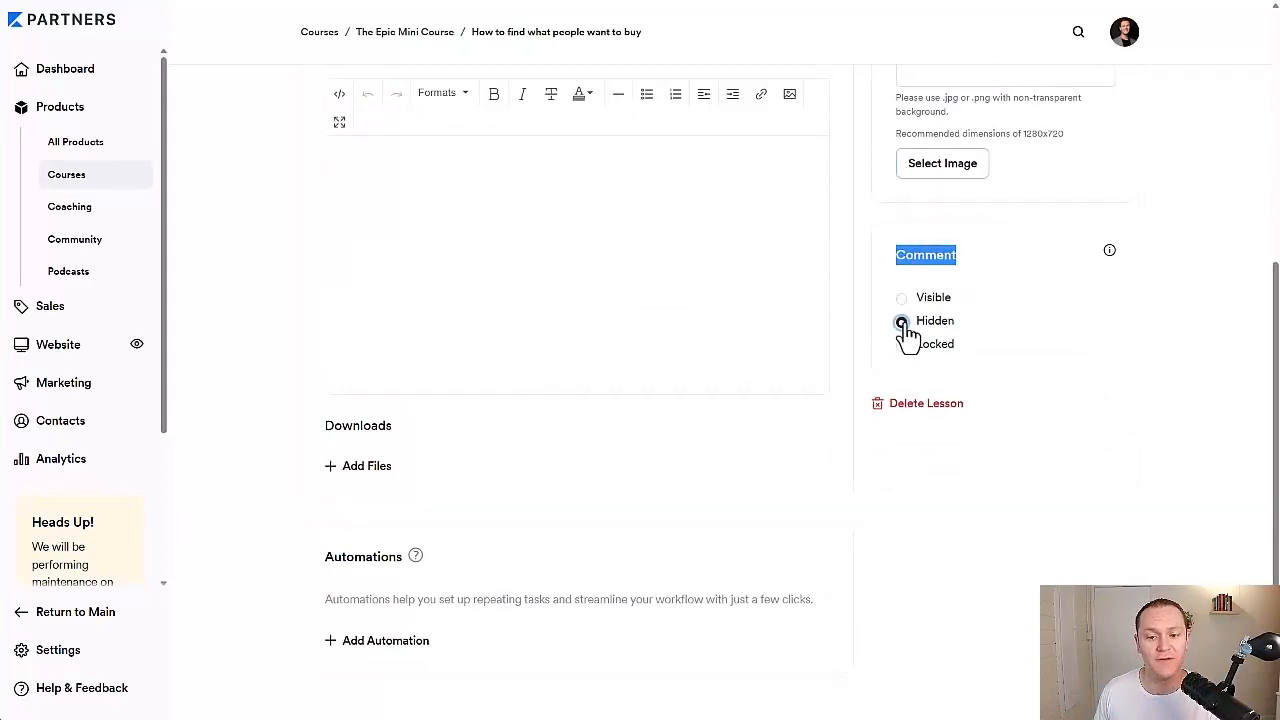
left_click(903, 347)
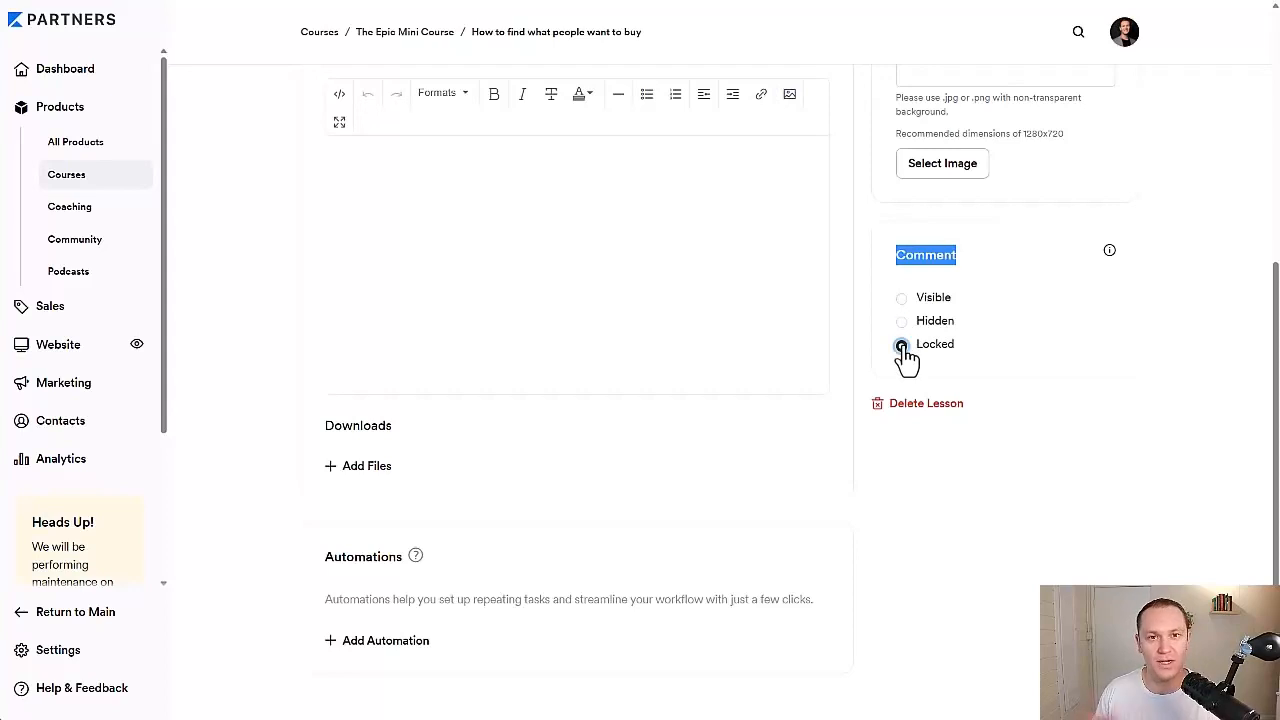
left_click(900, 317)
left_click(902, 322)
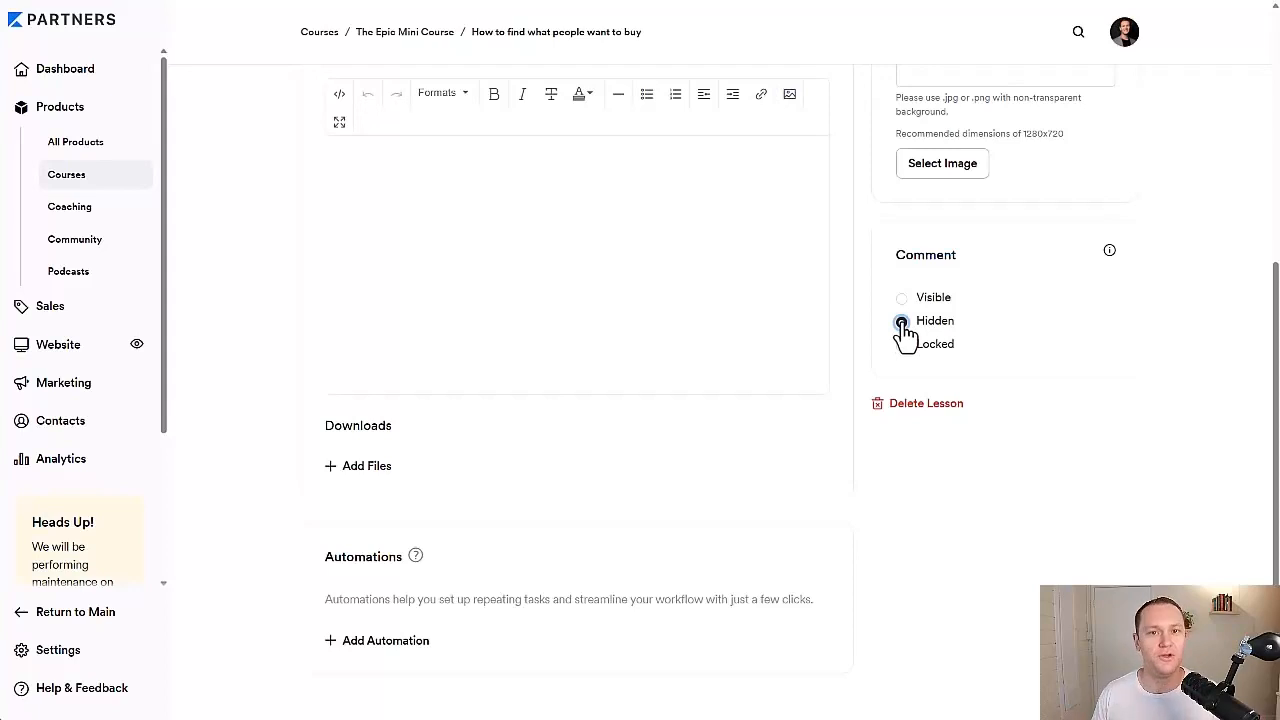
left_click(902, 298)
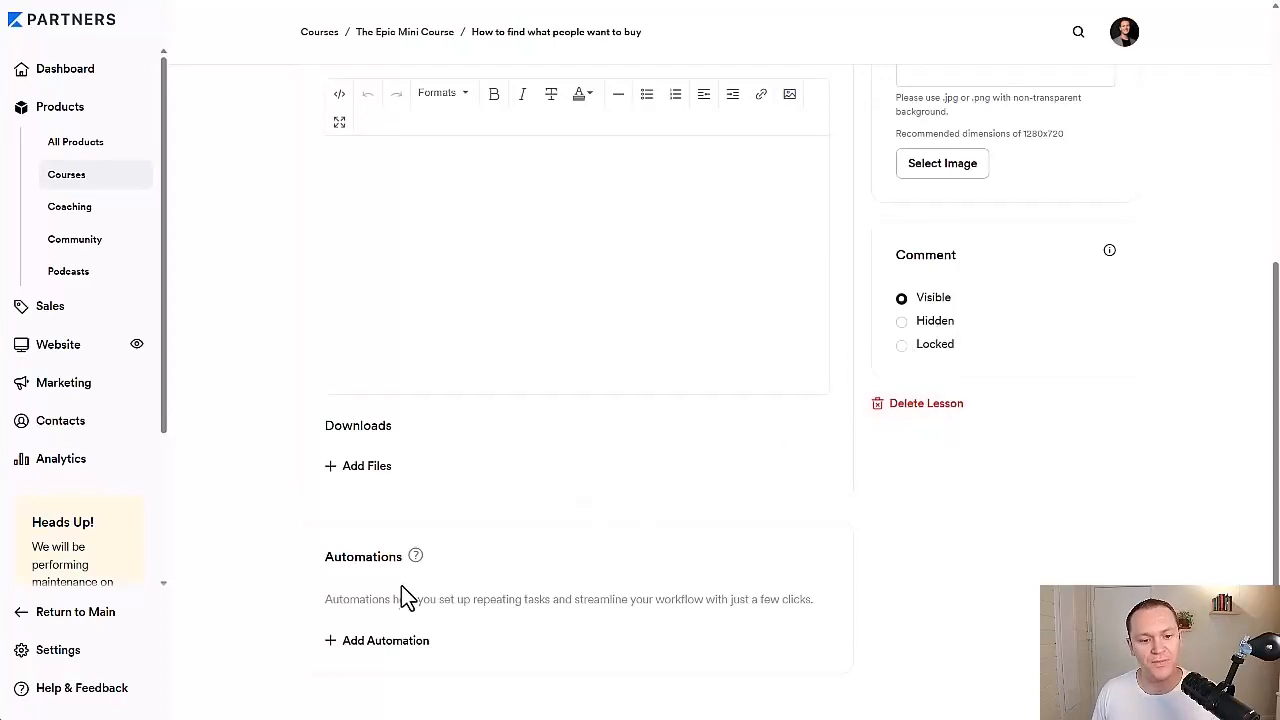
View the upload sources for the lesson's downloads without adding a file, and review the lesson's title.
left_click(386, 484)
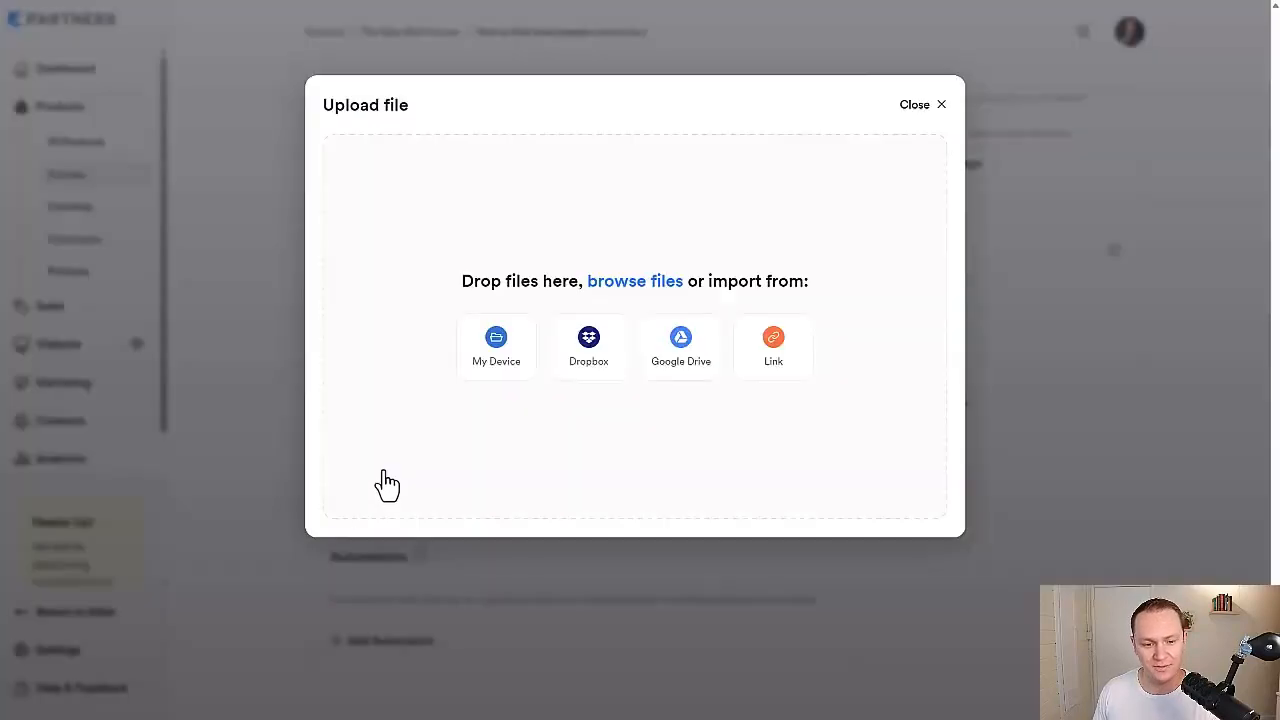
left_click(922, 118)
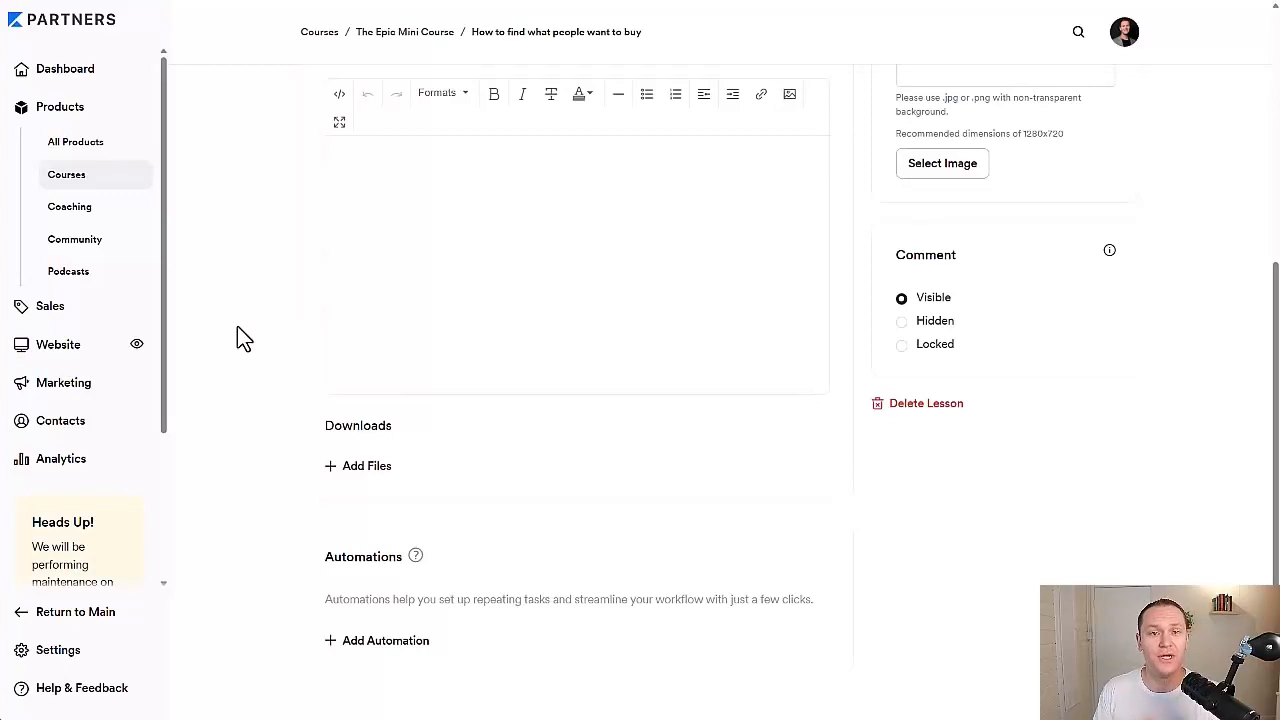
scroll(237, 326, "up", 4)
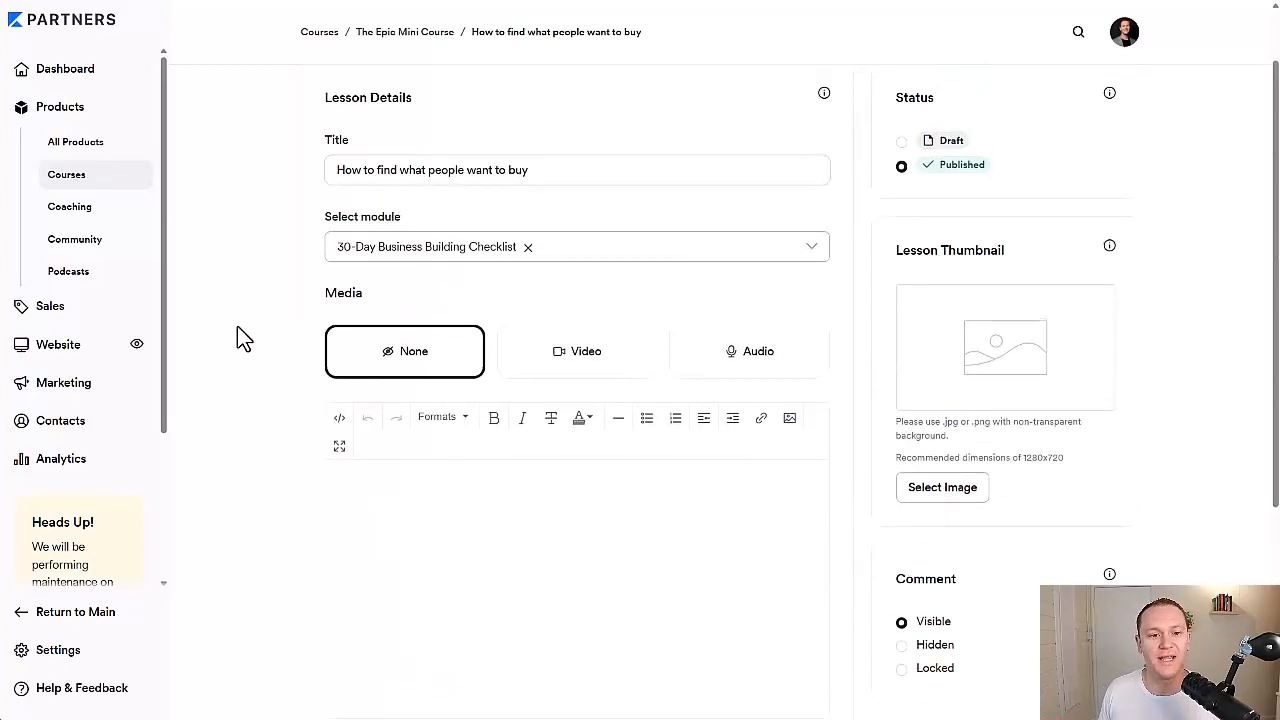
scroll(237, 326, "down", 2)
scroll(240, 335, "up", 2)
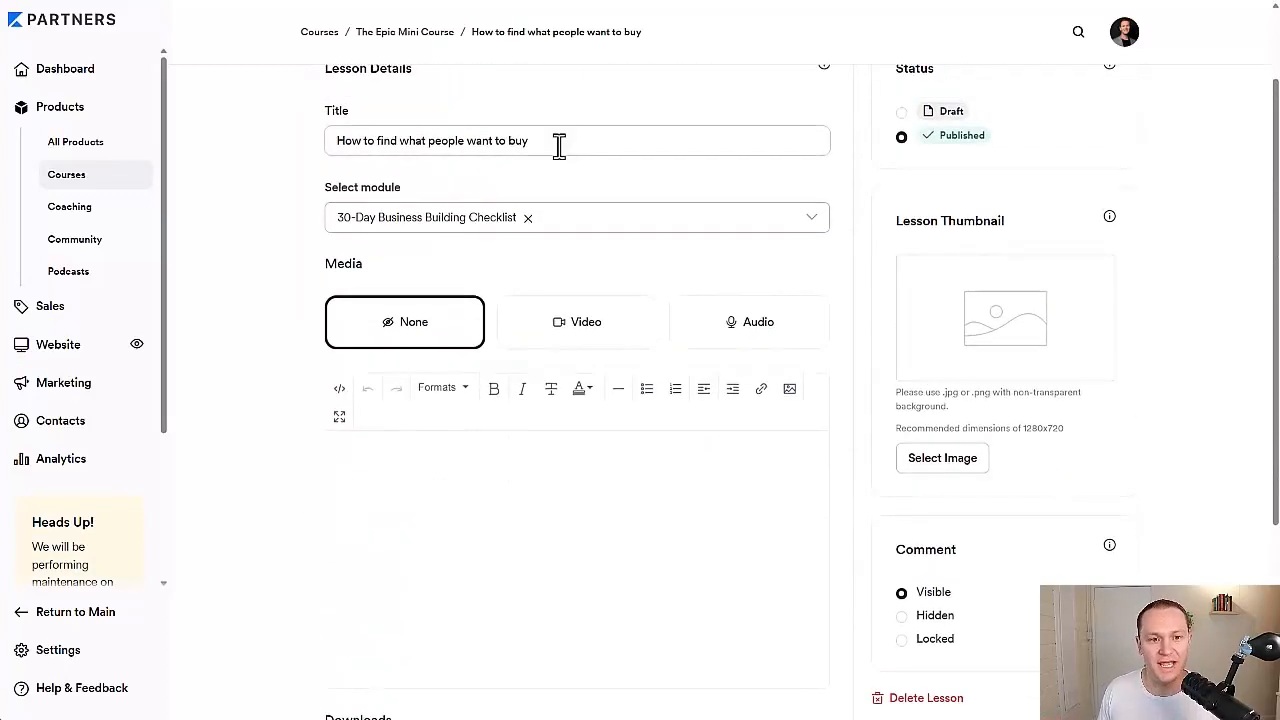
left_click_drag(557, 146, 261, 150)
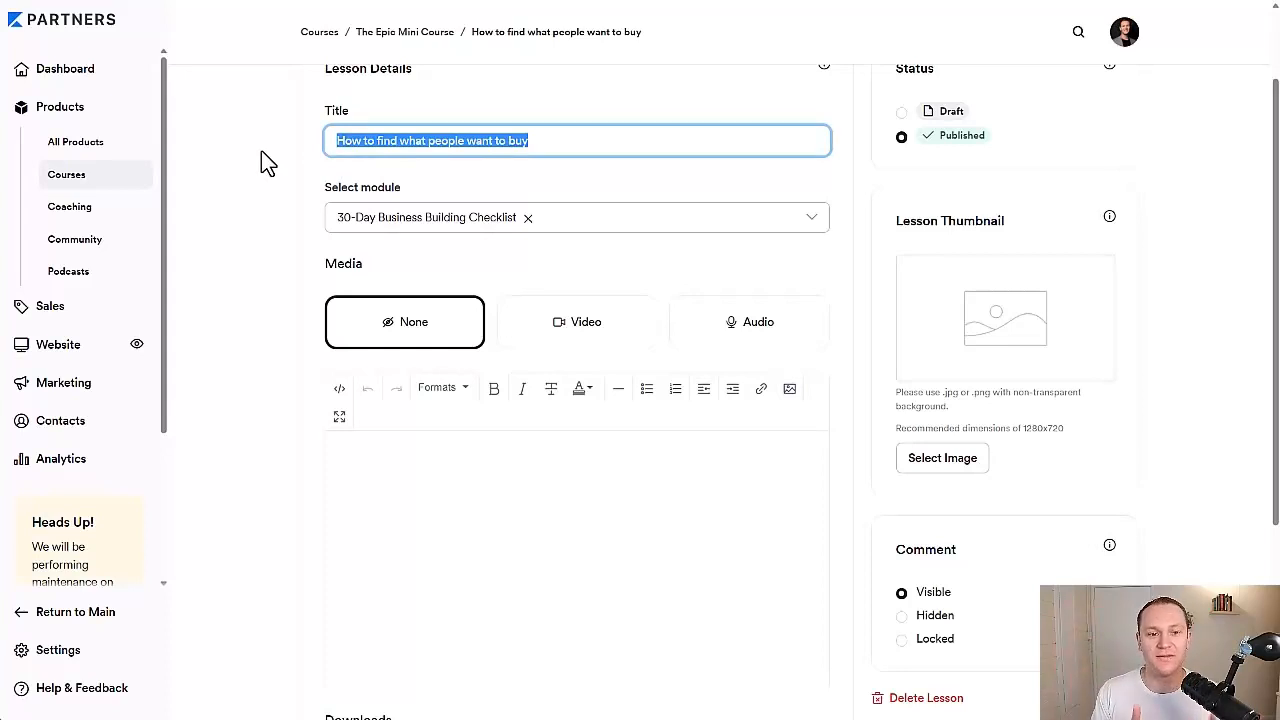
left_click(261, 152)
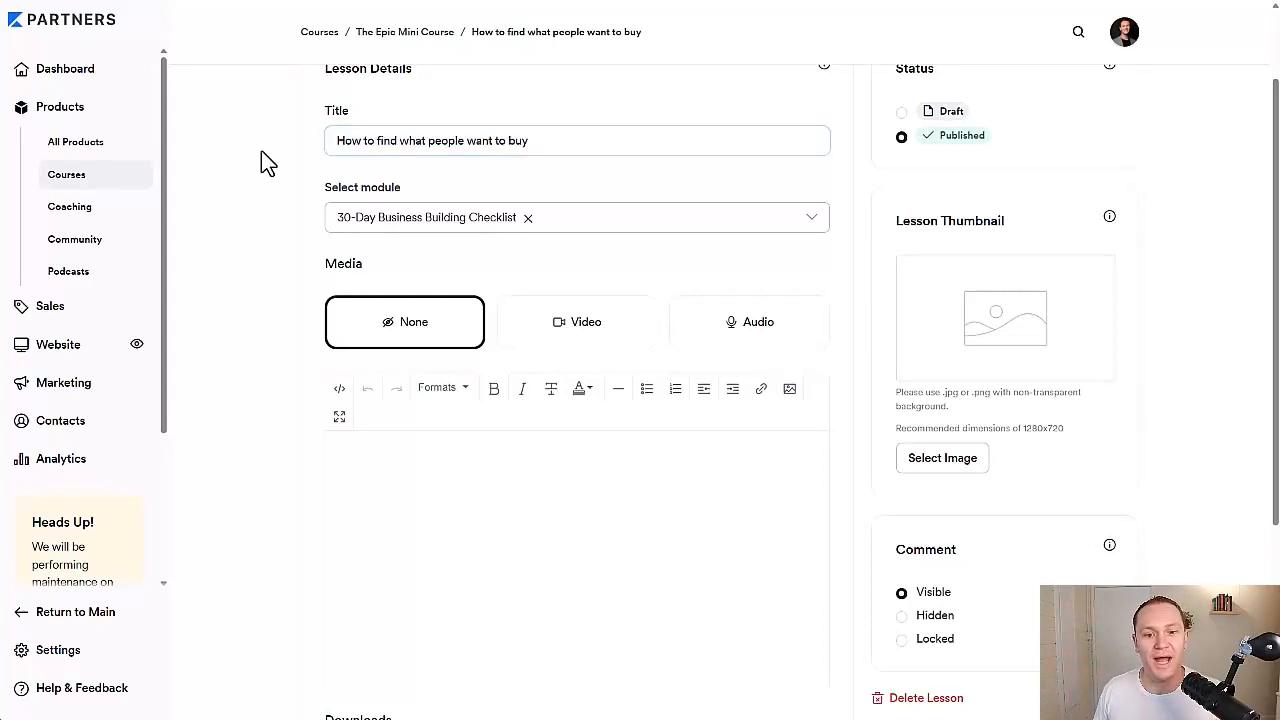
Write the lesson text "In this lesson you will learn:" as a bold heading followed by the bullets step 1, step 2 and step 3.
scroll(262, 156, "down", 3)
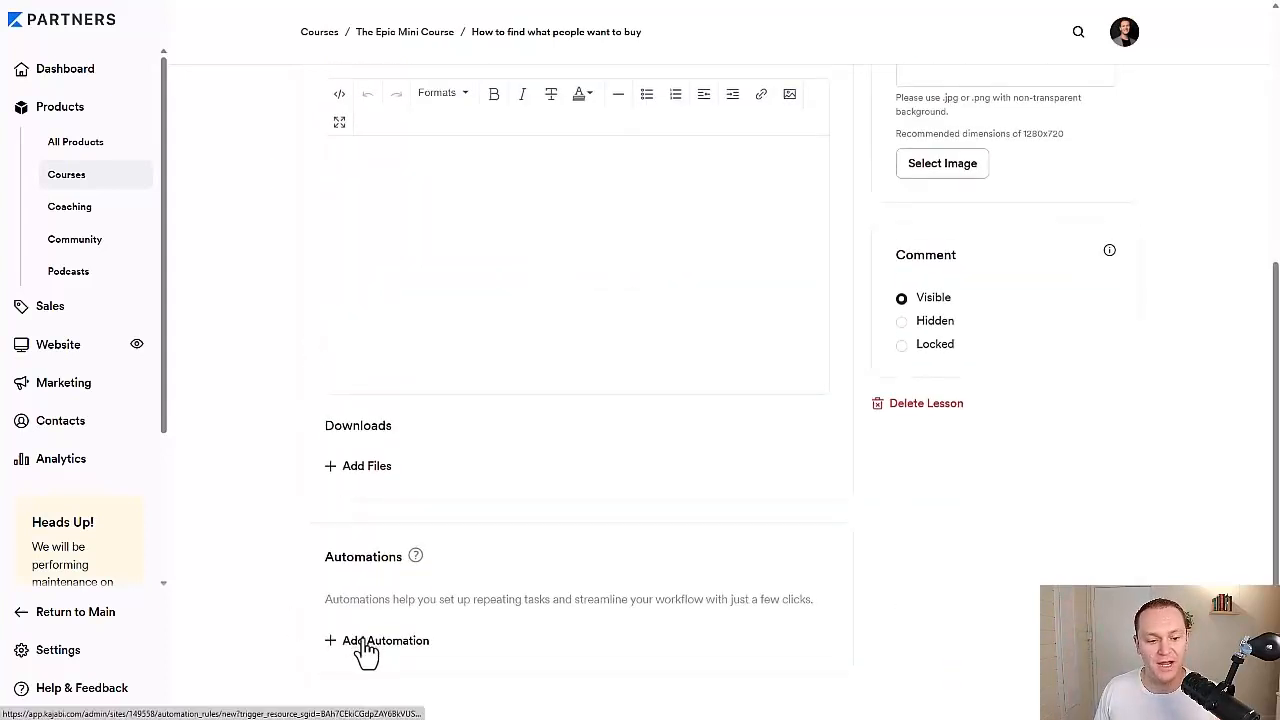
left_click(420, 240)
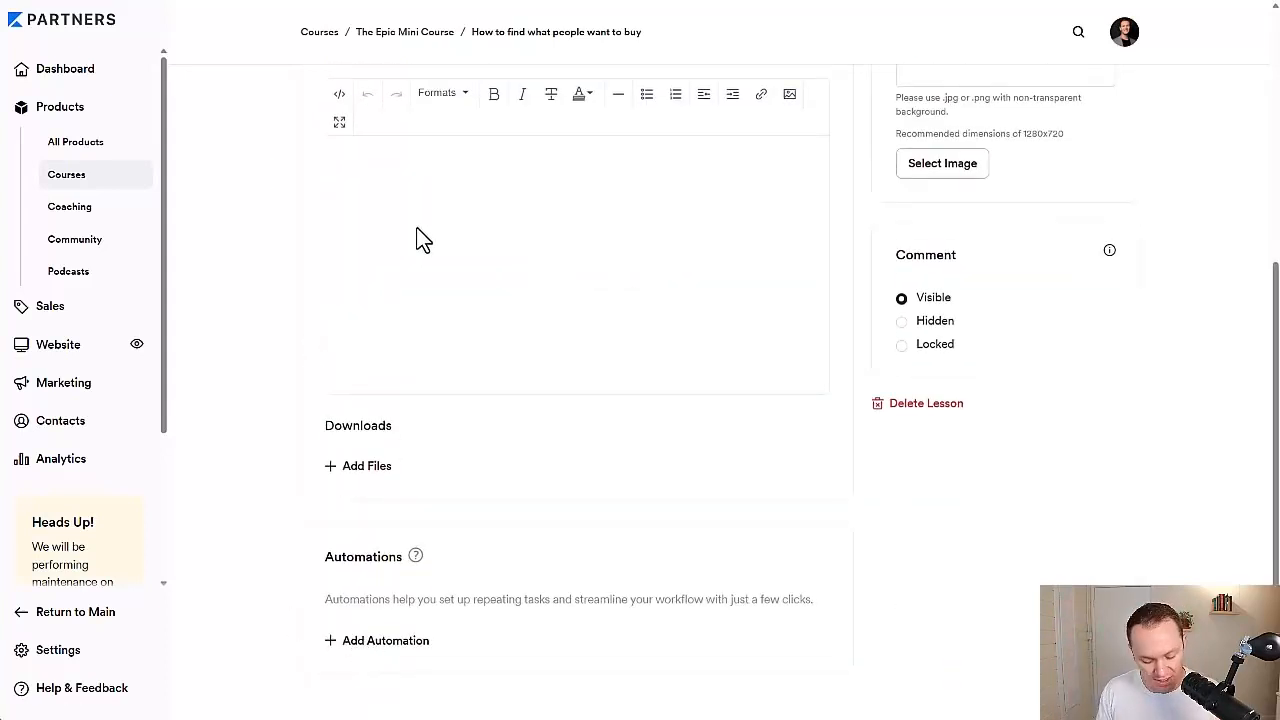
type("In this lesson you will learn:")
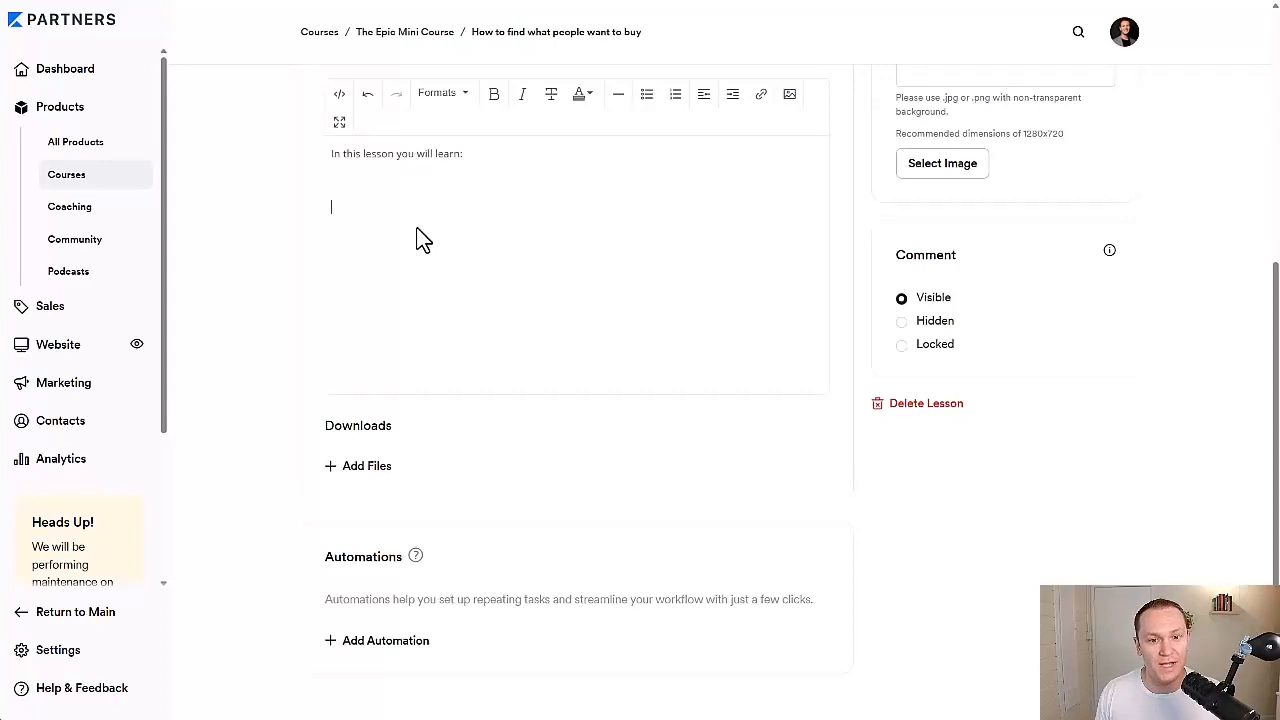
left_click(647, 95)
left_click(447, 180)
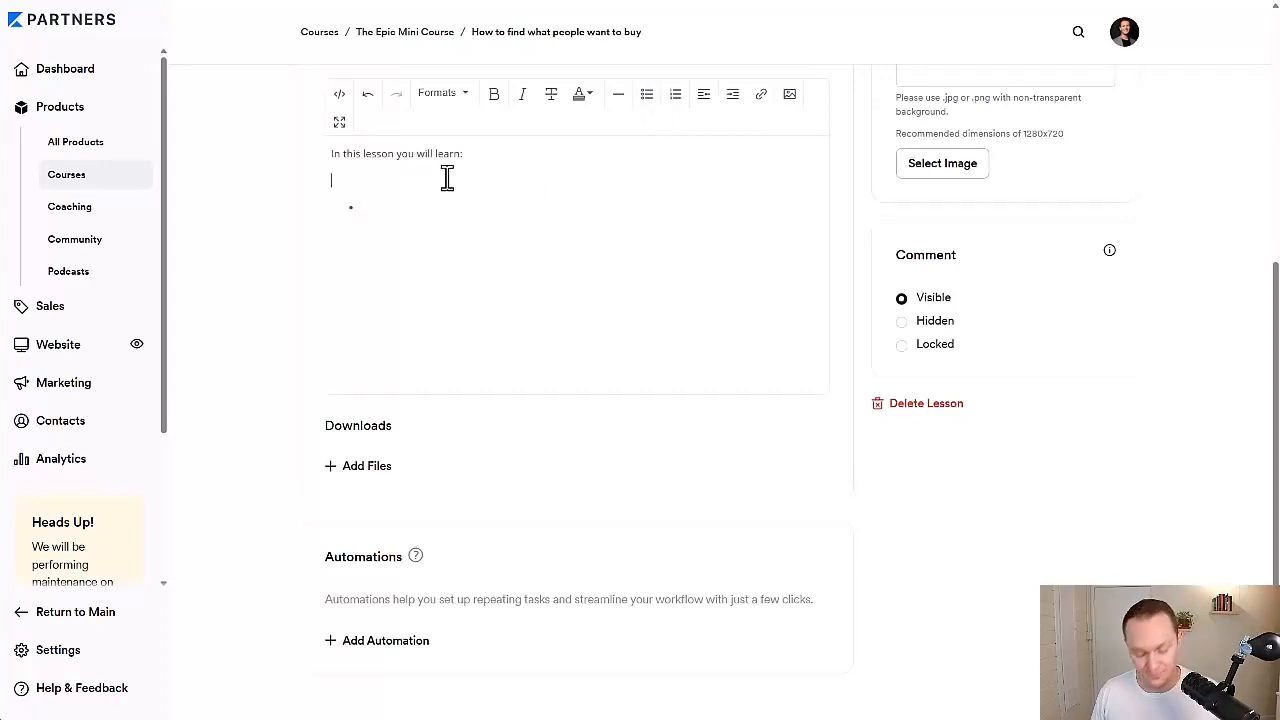
type(":")
left_click(432, 183)
type("step 1")
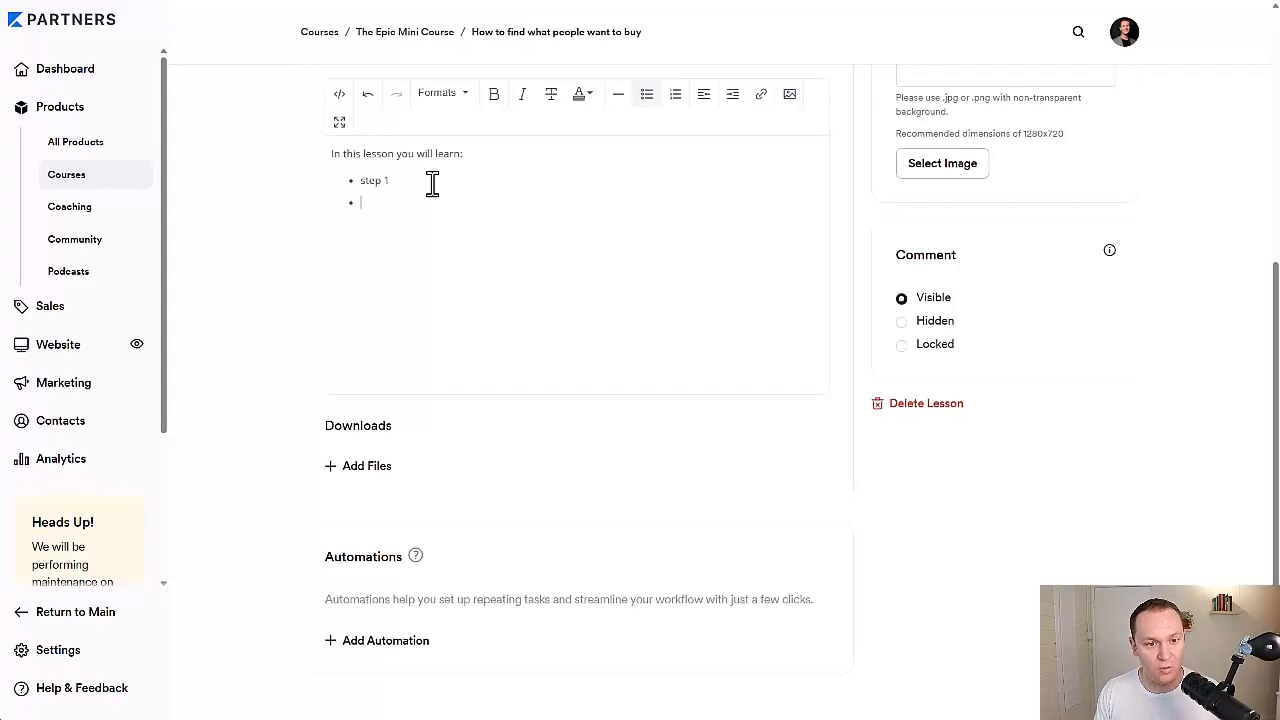
type("tep 2")
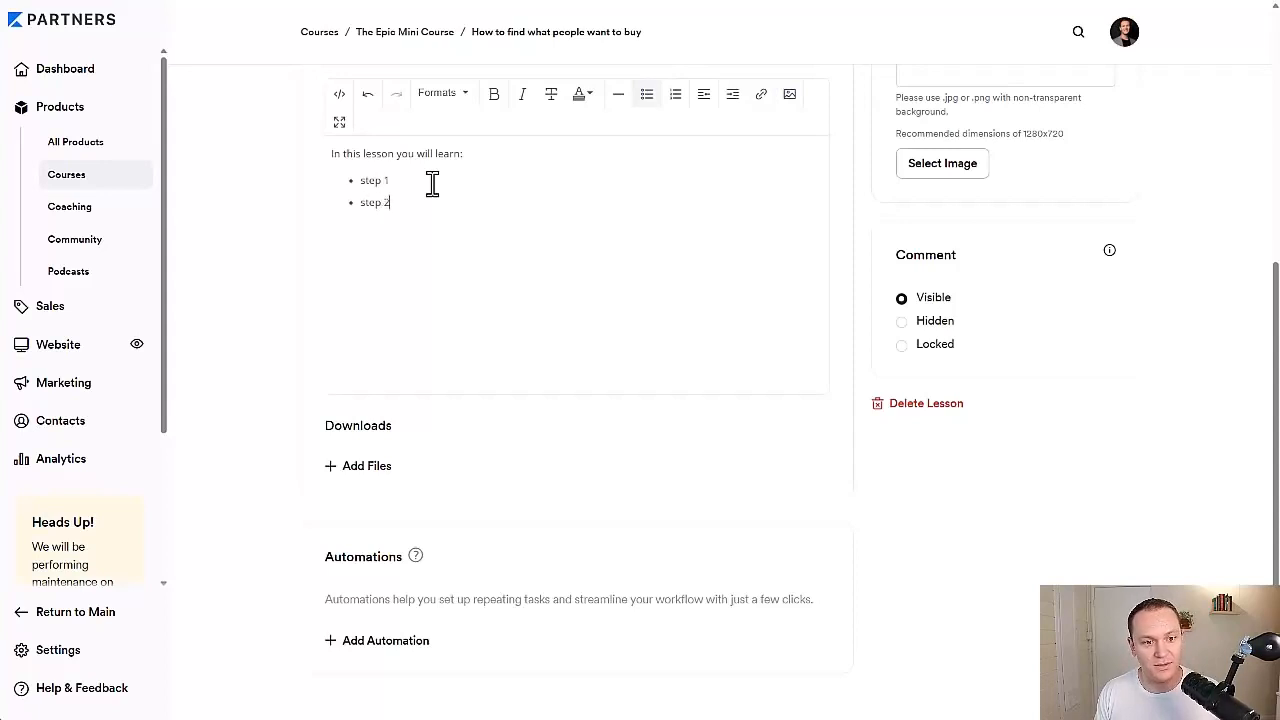
type("tep 3")
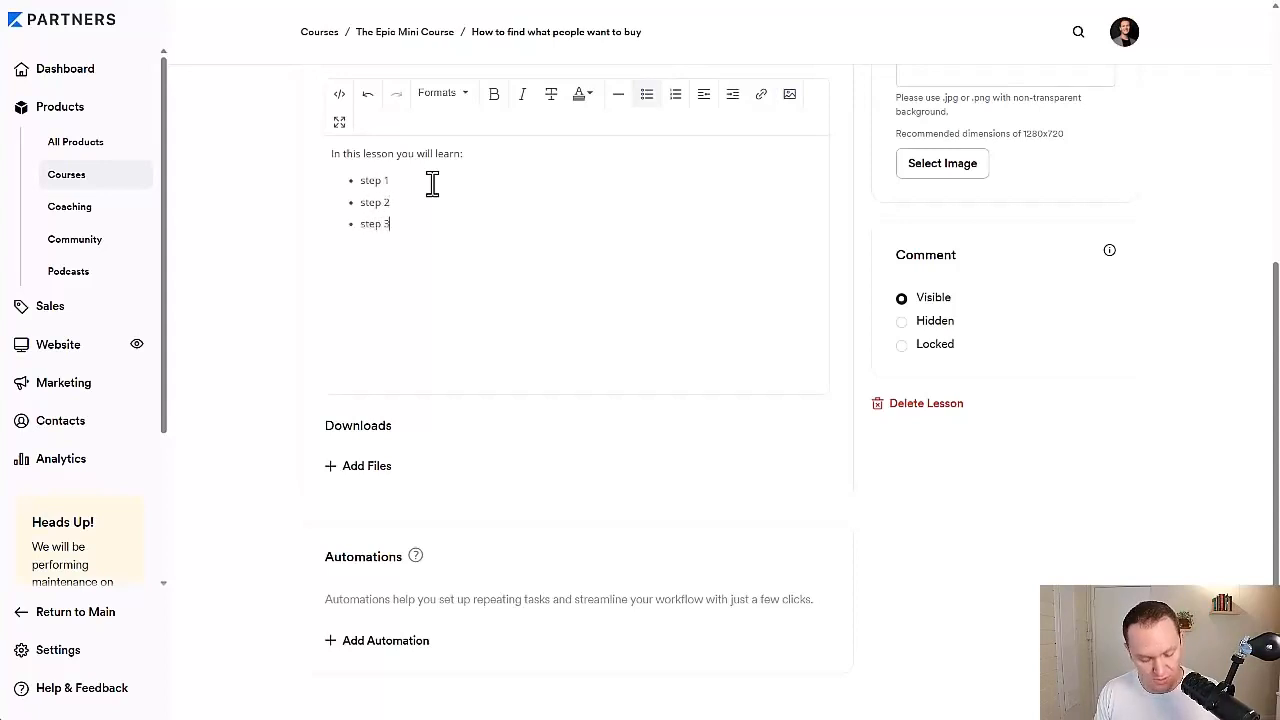
left_click_drag(400, 251, 85, 165)
key("ctrl+b")
Set the lesson's media type to Video and upload the Automations_In_Kajabi.mp4 file from the device.
scroll(268, 260, "up", 4)
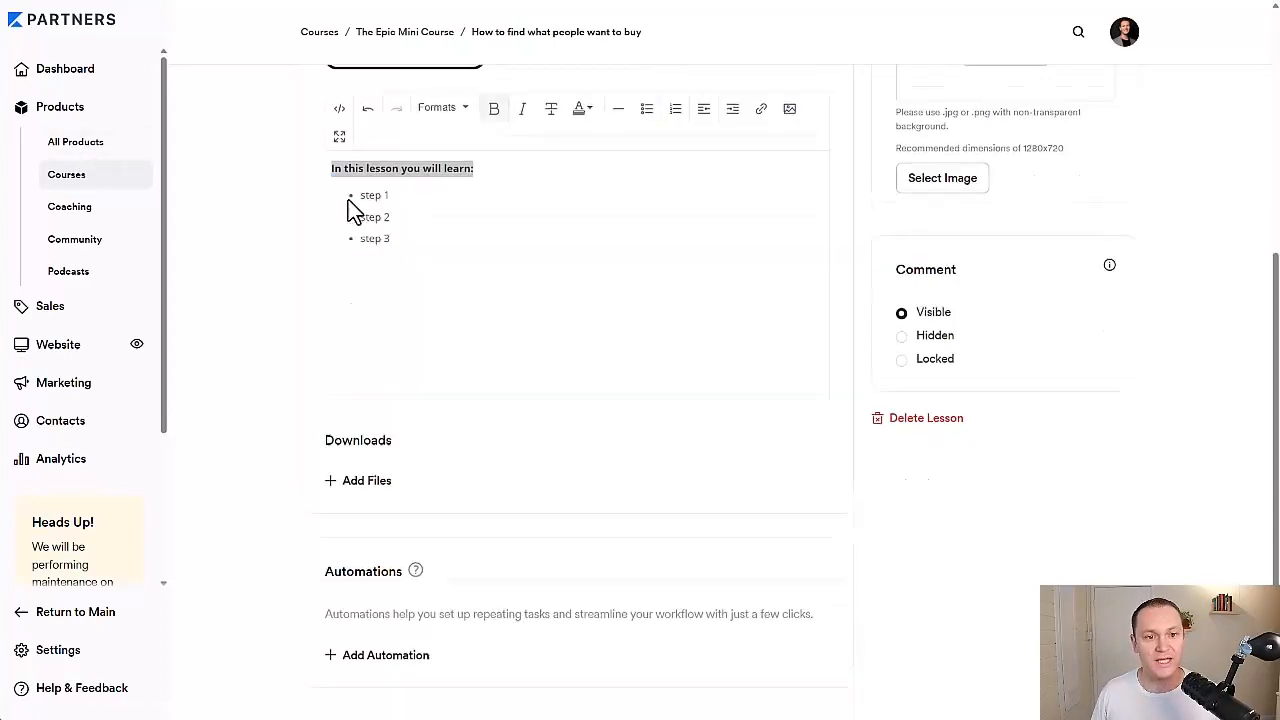
scroll(240, 290, "down", 3)
left_click(569, 224)
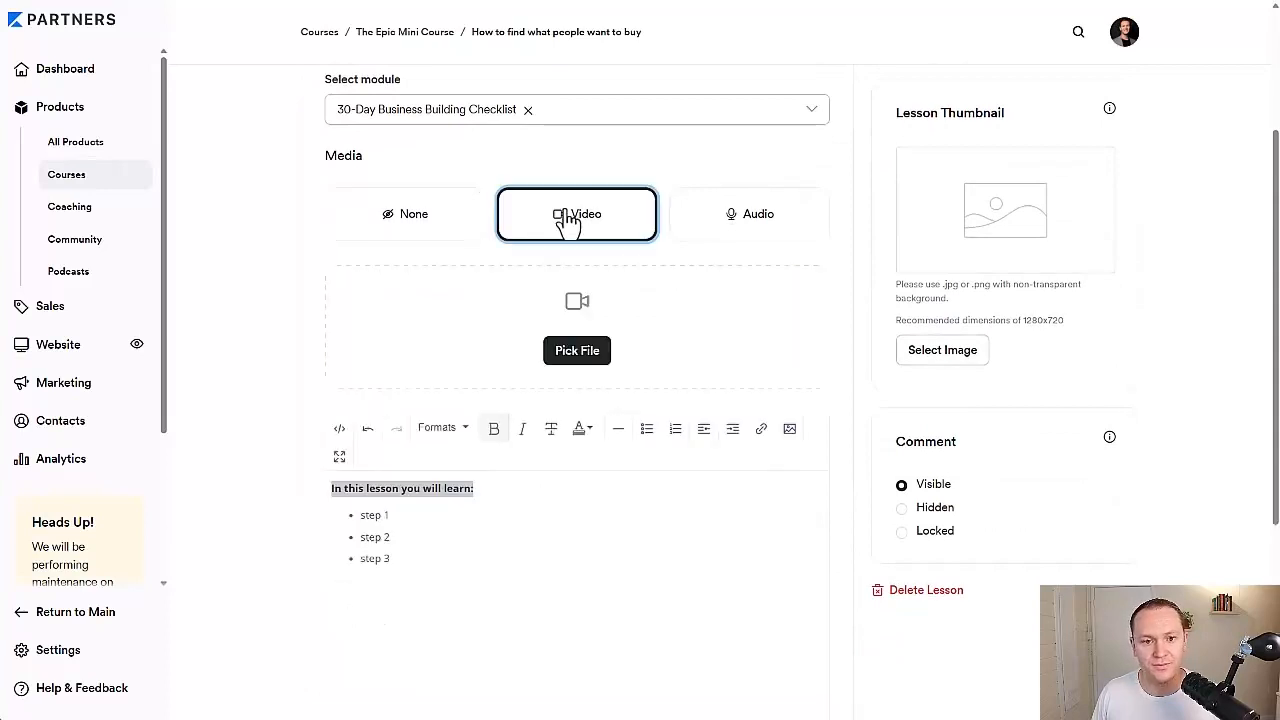
left_click(577, 350)
left_click(470, 352)
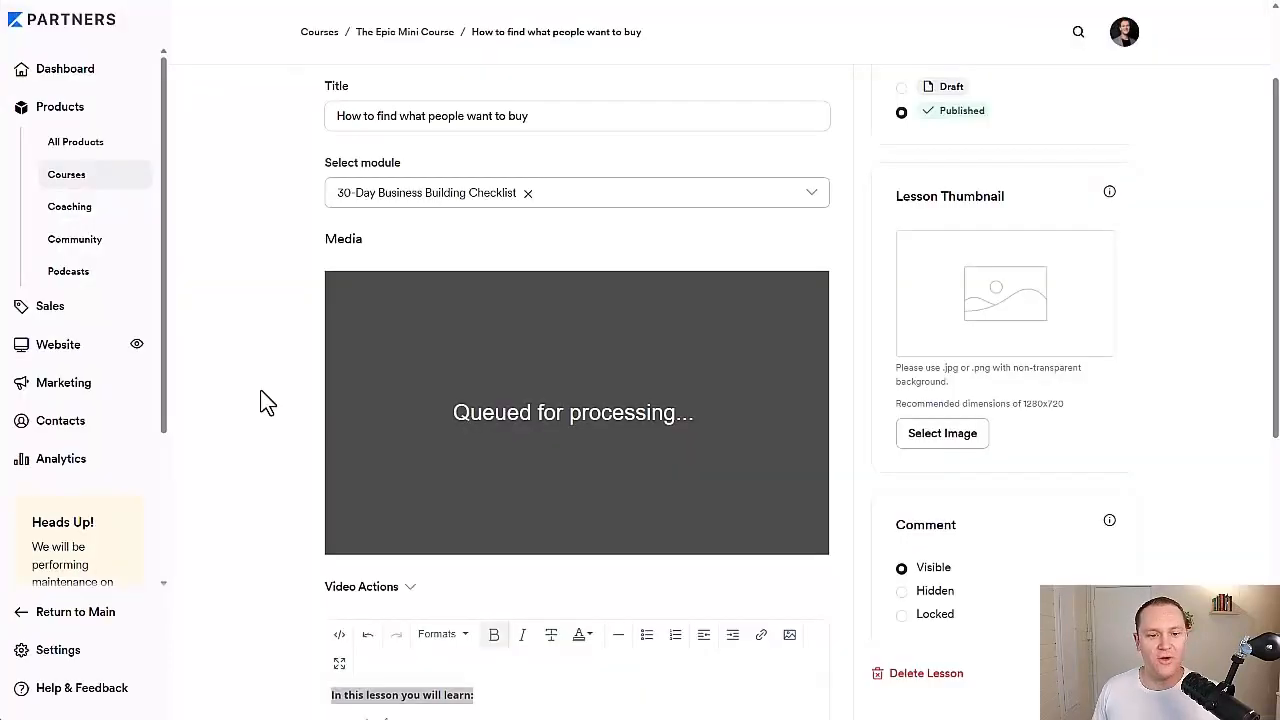
Check the encoding progress of the uploaded video and the lesson text beneath it.
scroll(260, 403, "down", 6)
scroll(275, 550, "up", 5)
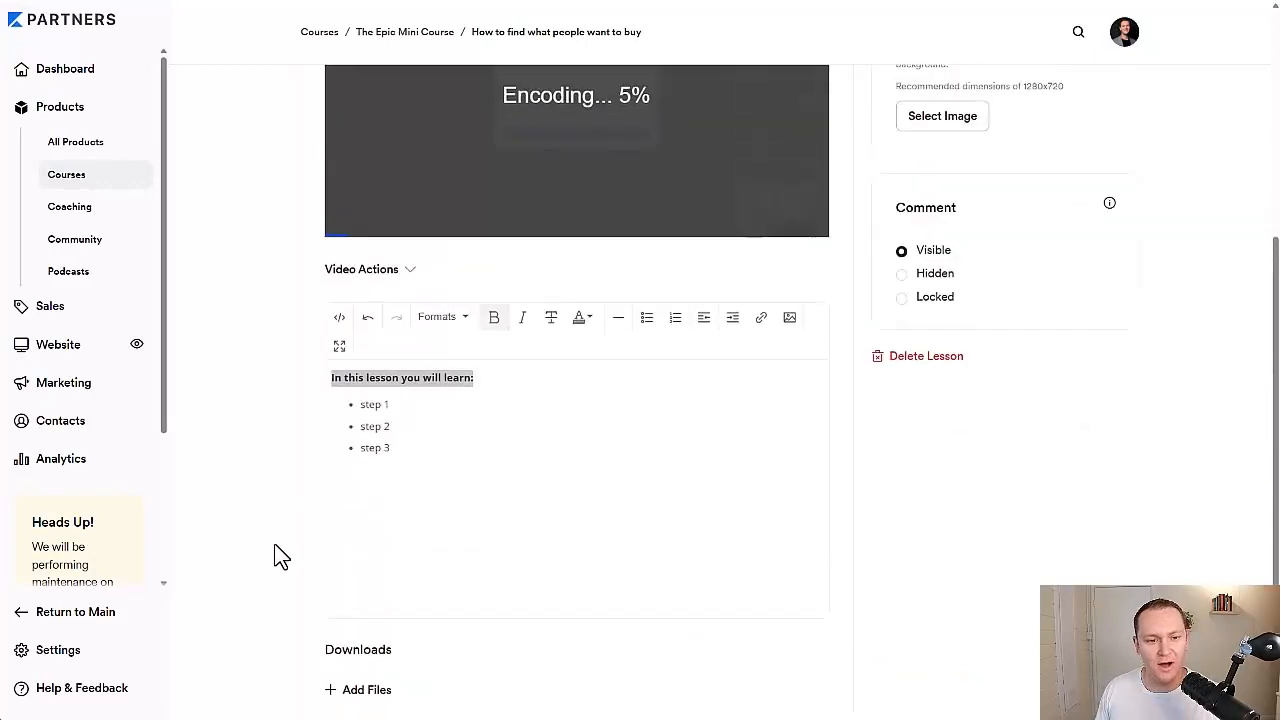
scroll(271, 377, "down", 1)
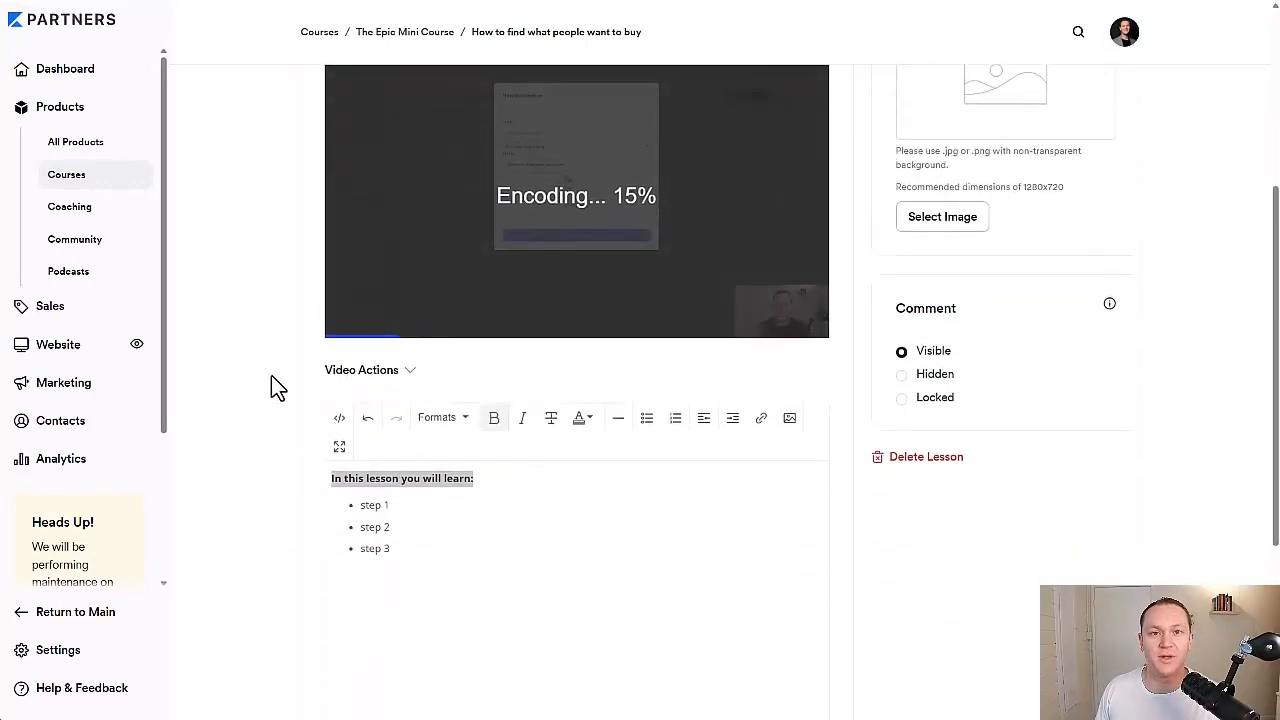
scroll(271, 377, "up", 1)
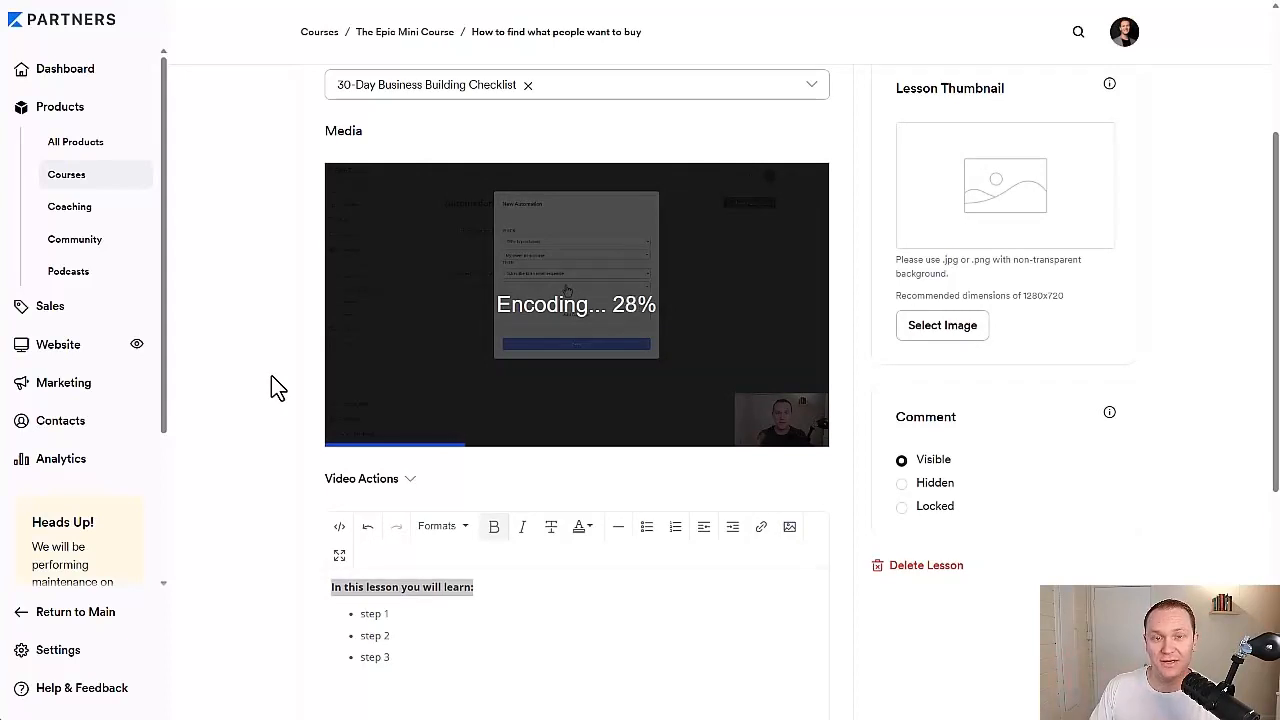
scroll(271, 376, "down", 2)
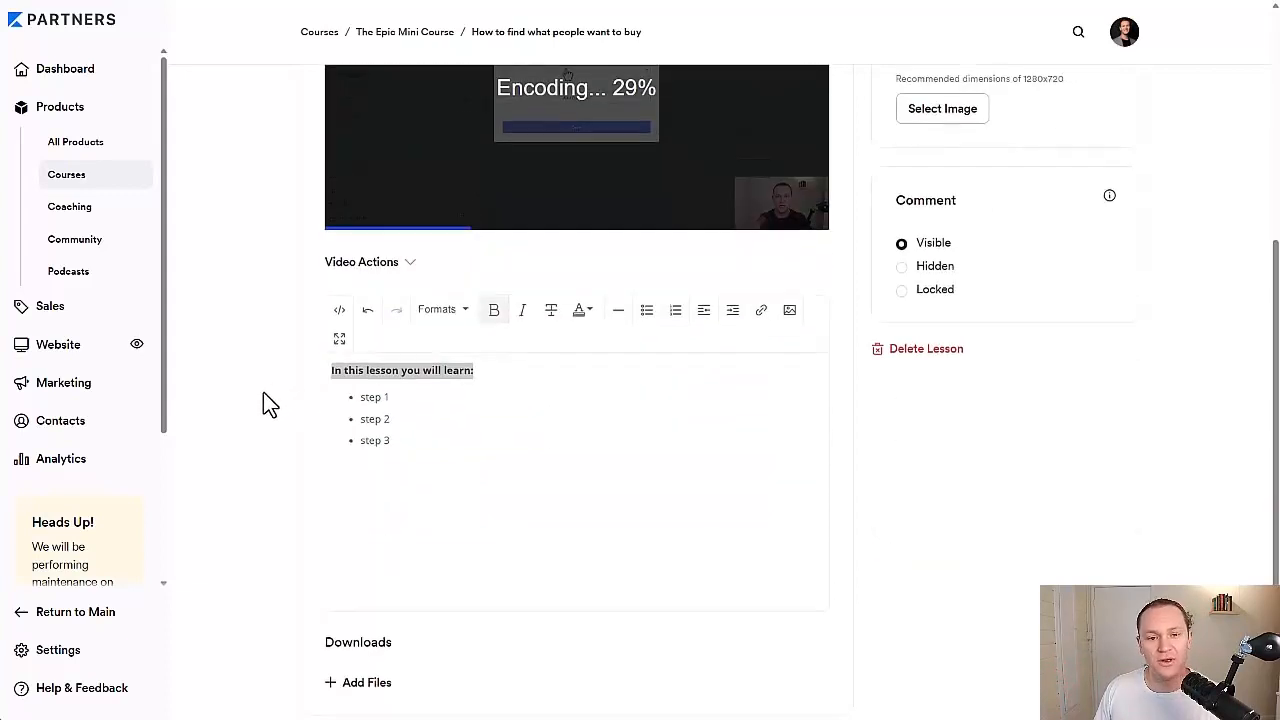
scroll(258, 400, "up", 1)
scroll(263, 377, "up", 1)
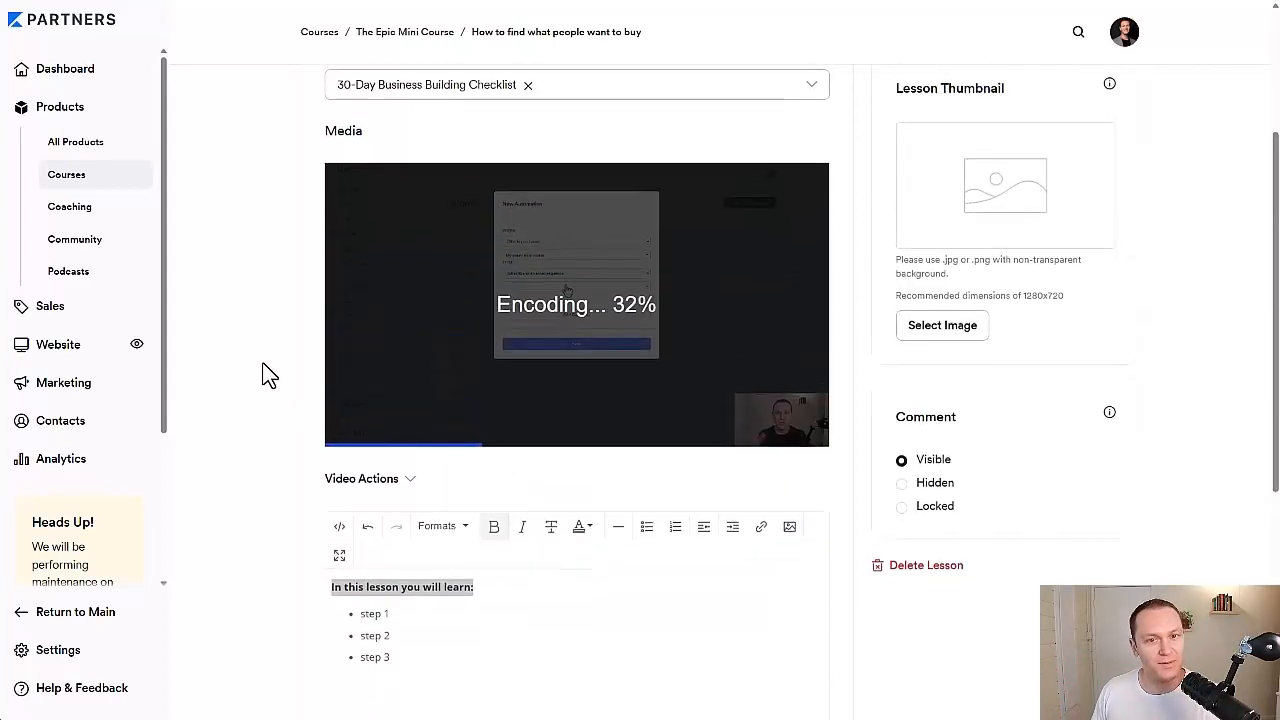
scroll(266, 374, "down", 1)
View the available actions for the uploaded video, and review the lesson's text, downloads and automations sections.
left_click(355, 378)
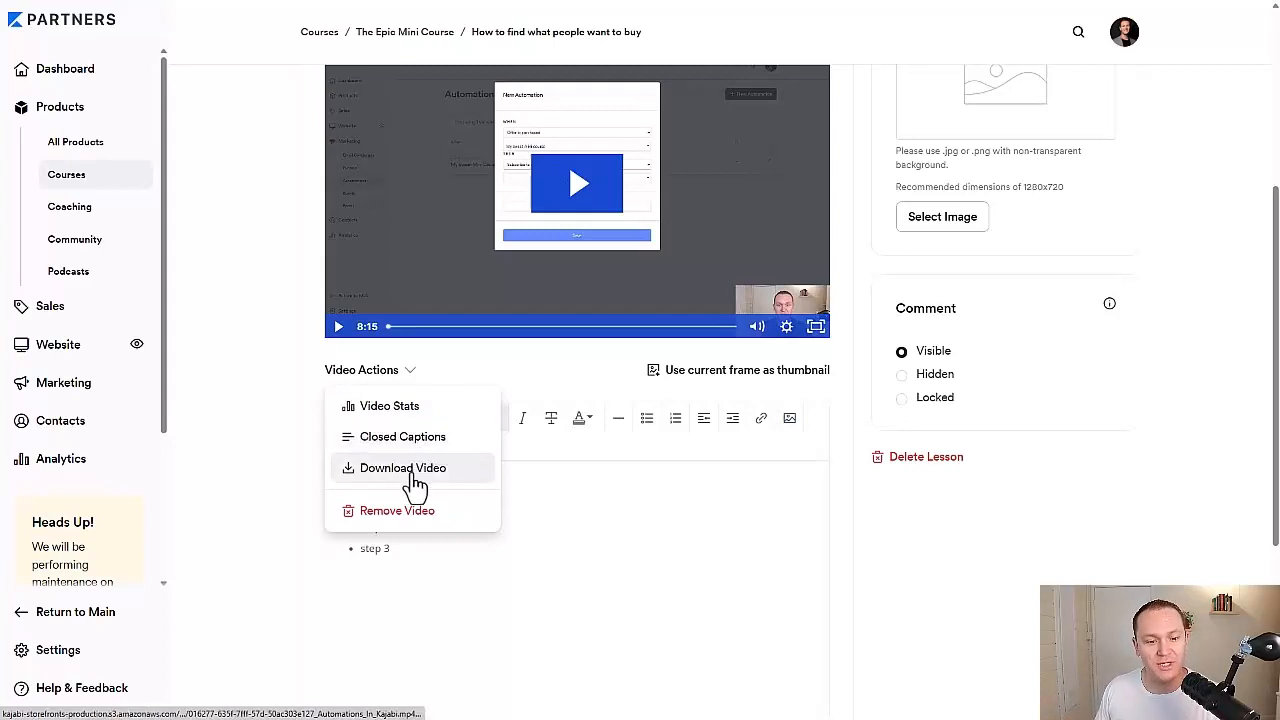
left_click(307, 443)
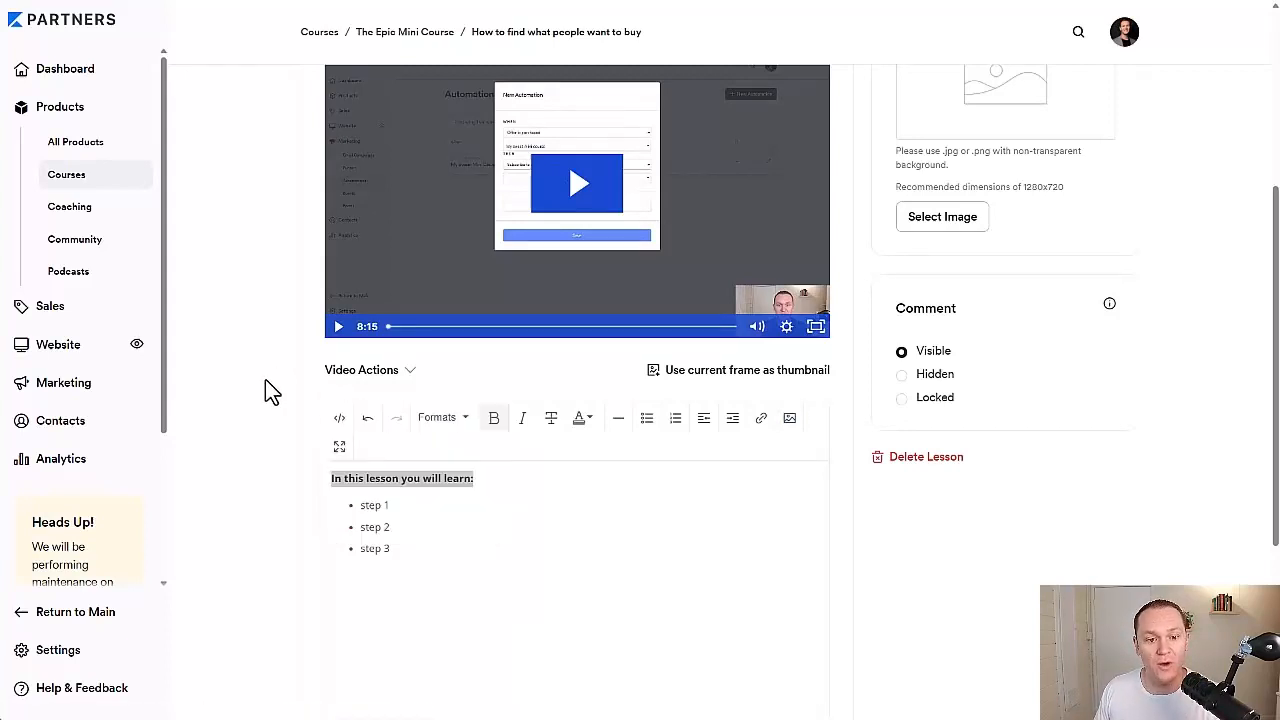
scroll(265, 385, "up", 1)
scroll(205, 355, "down", 4)
scroll(215, 355, "down", 1)
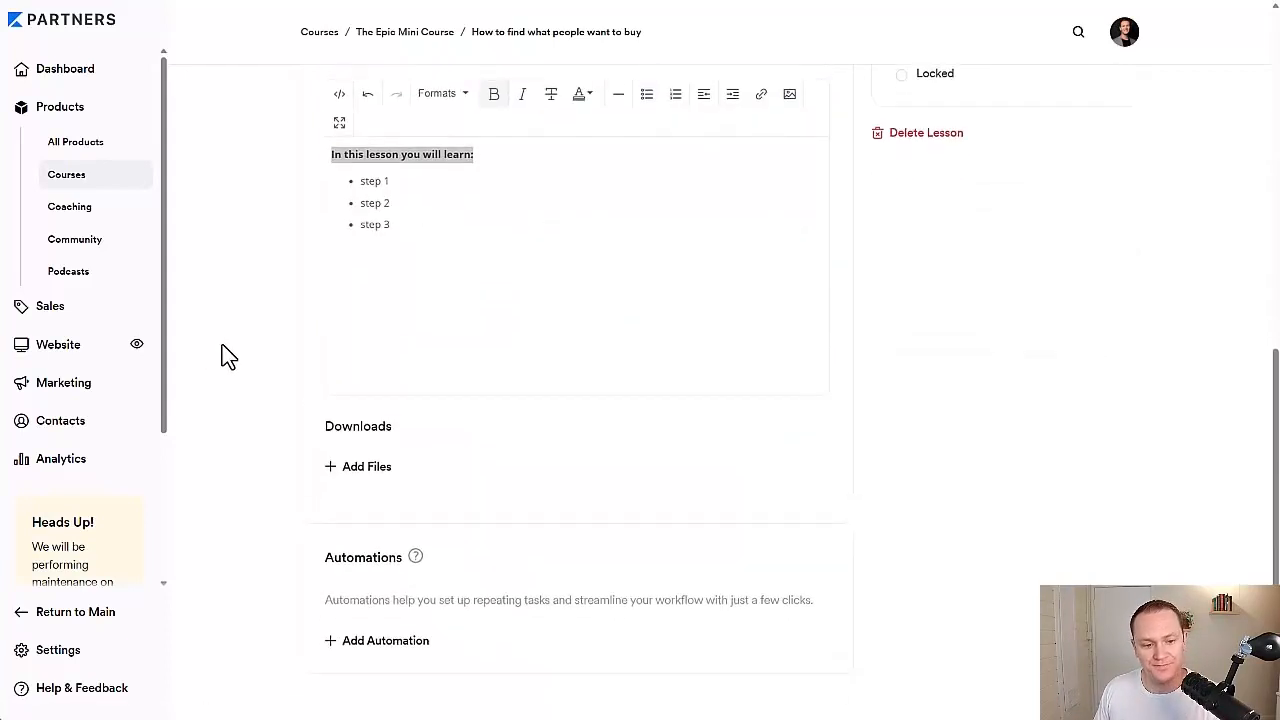
Start a new lesson-completed automation, check its action choices, and leave without saving it.
left_click(357, 643)
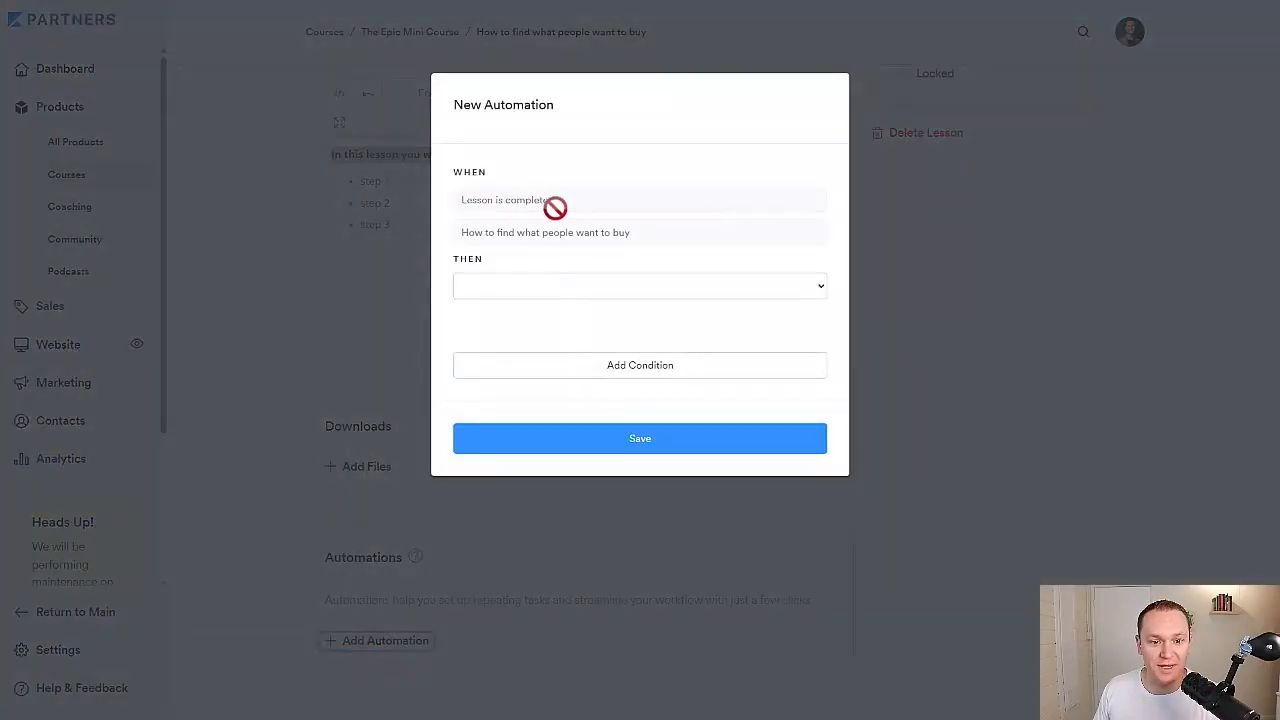
left_click(583, 289)
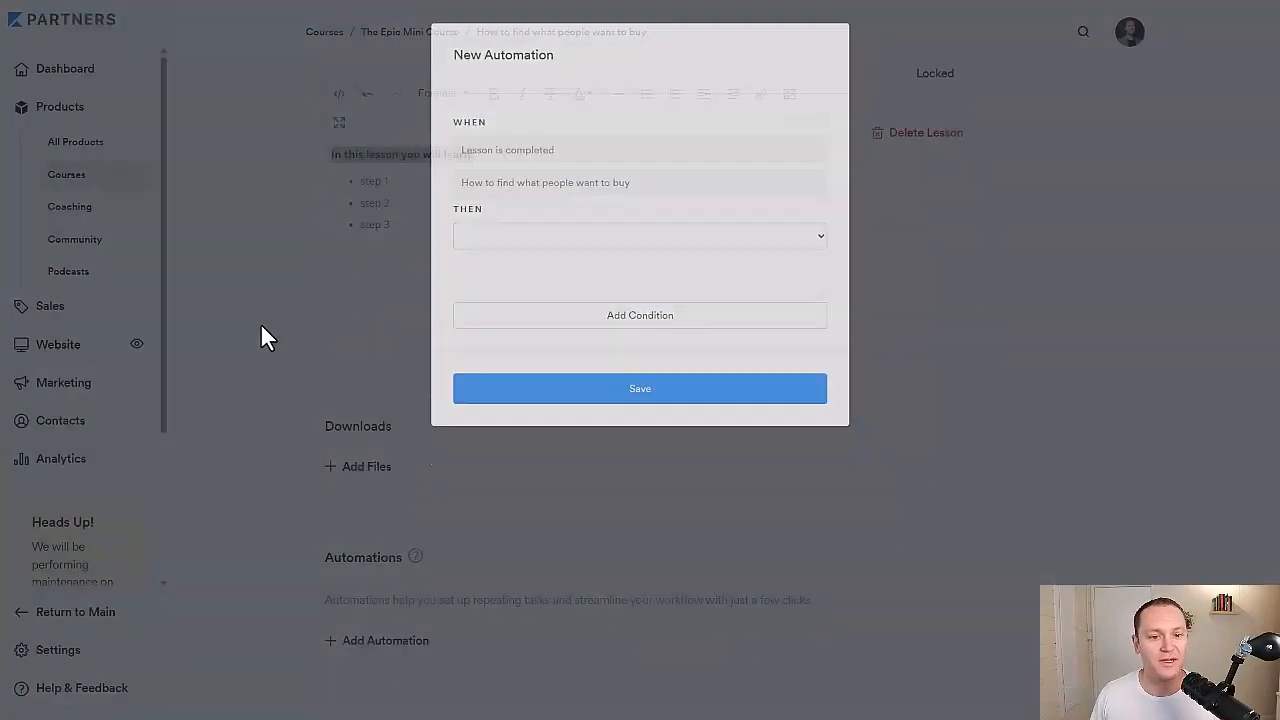
left_click(260, 323)
Save the lesson "How to find what people want to buy" and return to The Epic Mini Course outline.
scroll(297, 346, "up", 5)
scroll(305, 360, "up", 3)
left_click(1106, 110)
left_click(376, 32)
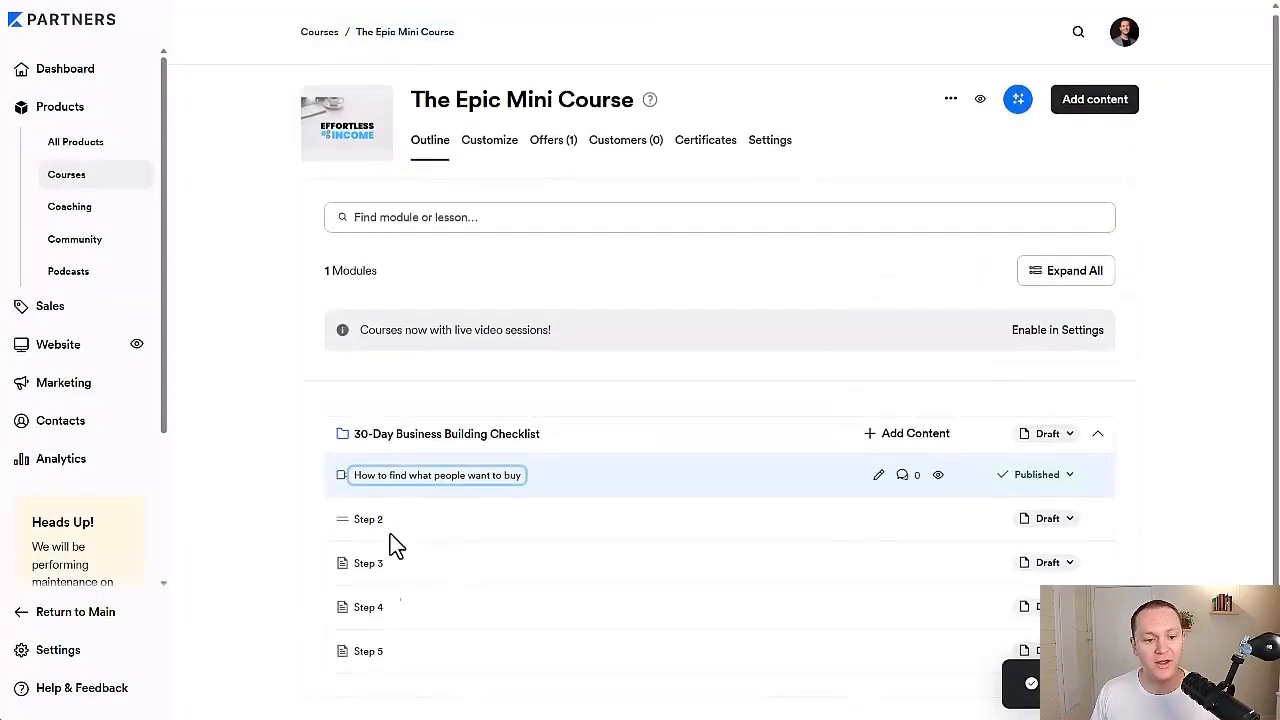
Publish the 30-Day Business Building Checklist module and its lessons Step 2, Step 3, Step 4 and Step 5.
left_click(1060, 518)
left_click(1028, 588)
left_click(1050, 434)
left_click(960, 500)
left_click(1045, 568)
left_click(972, 631)
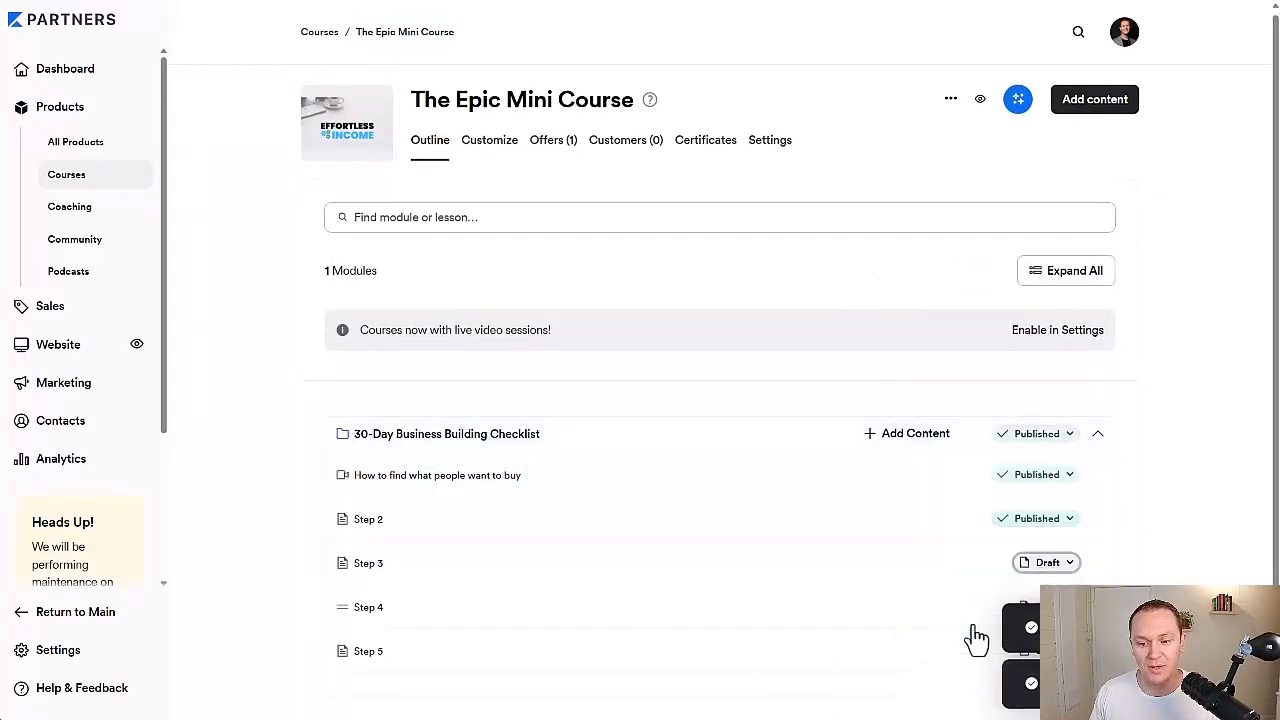
left_click(1229, 572)
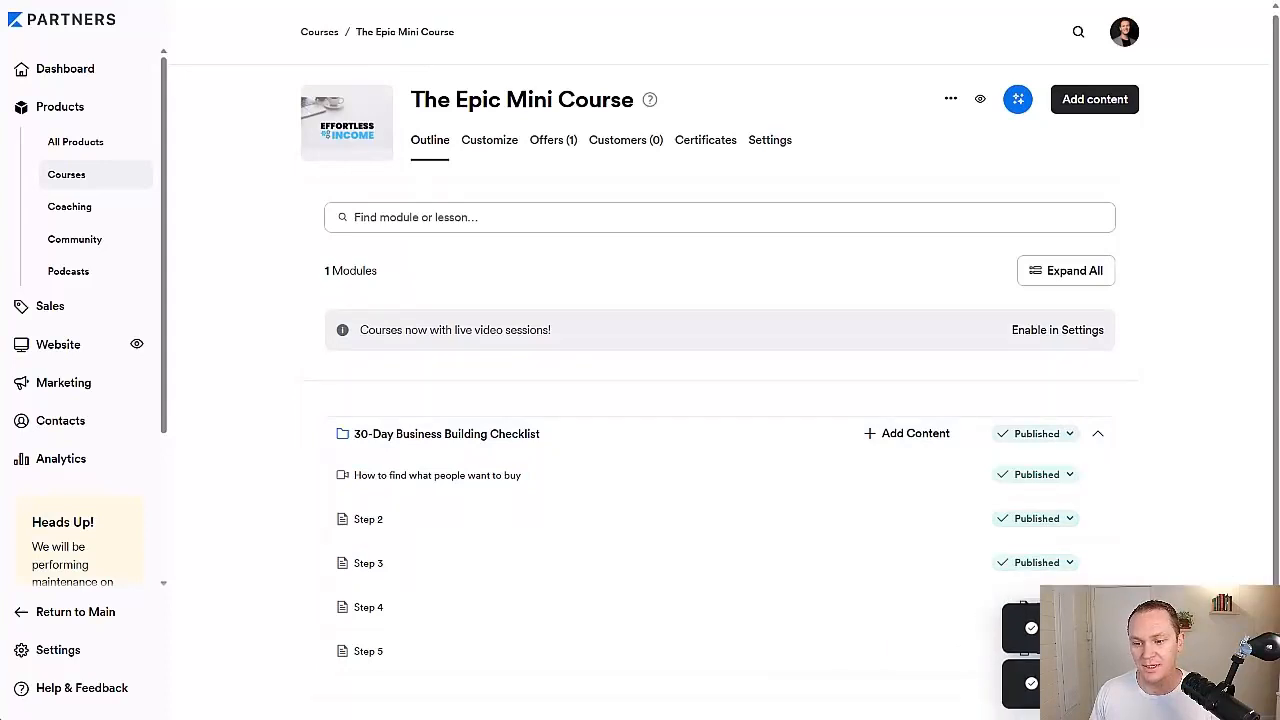
left_click(1035, 607)
left_click(965, 524)
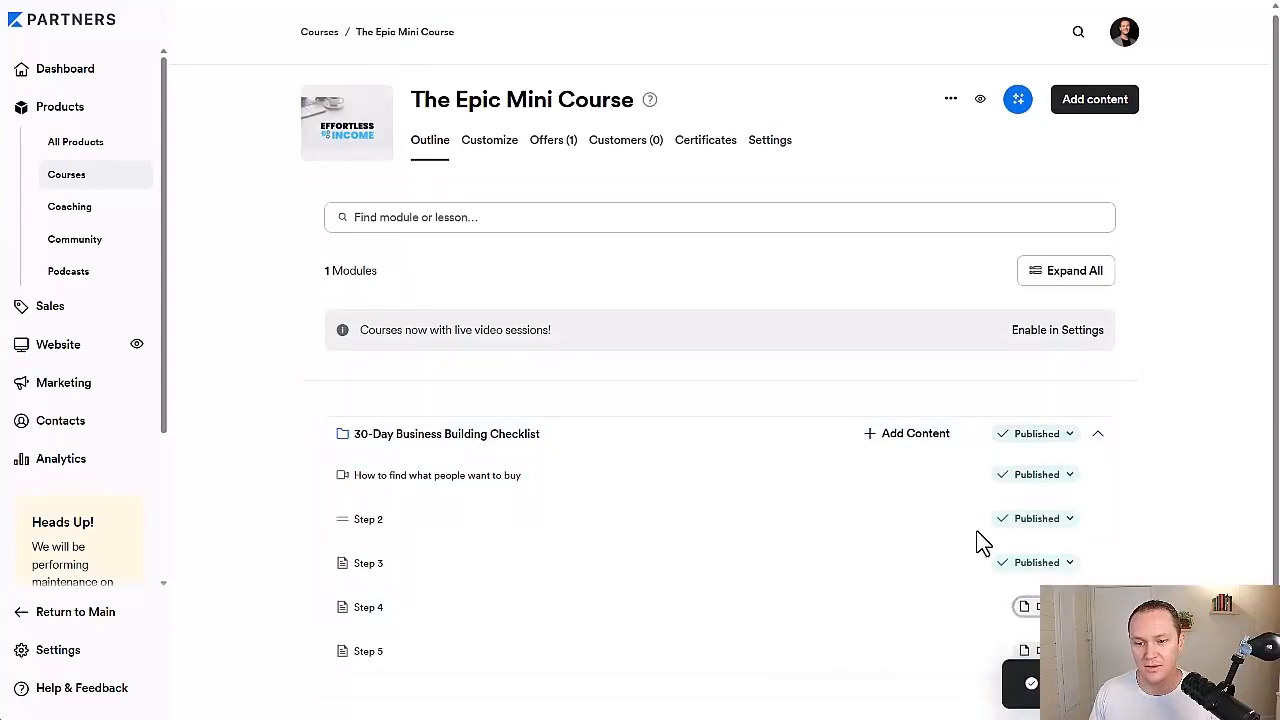
left_click(1030, 651)
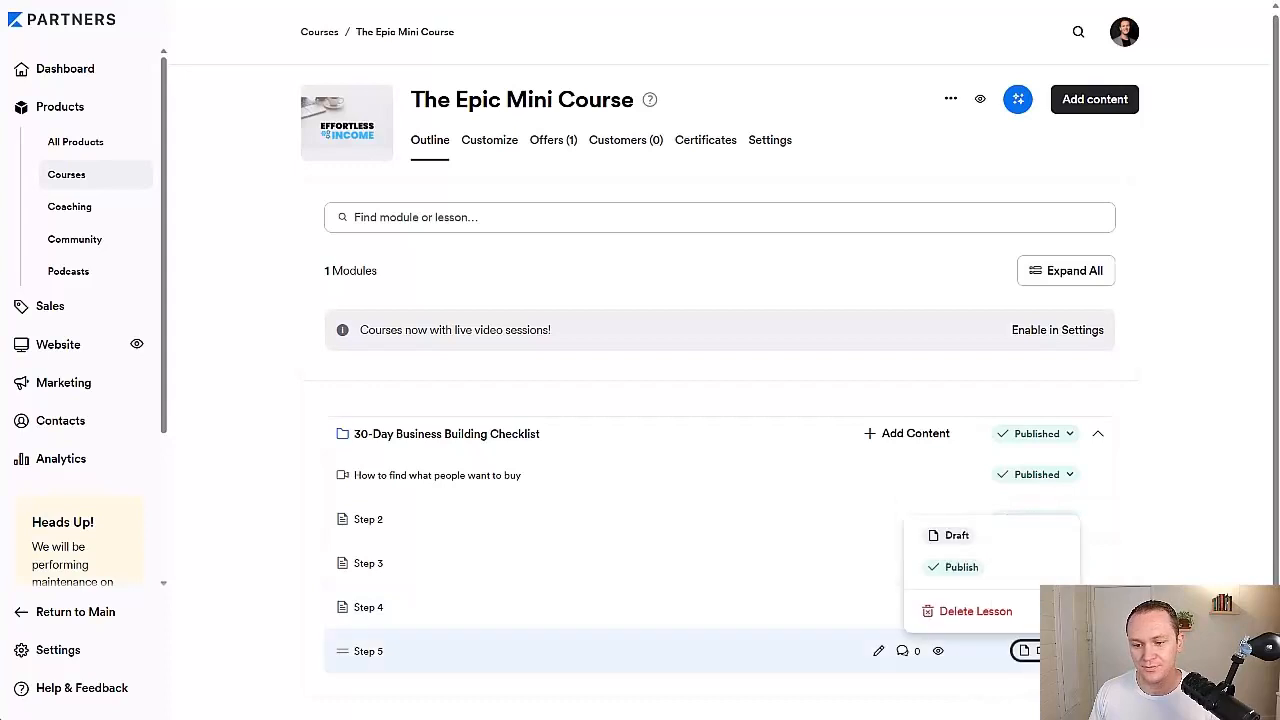
left_click(1014, 568)
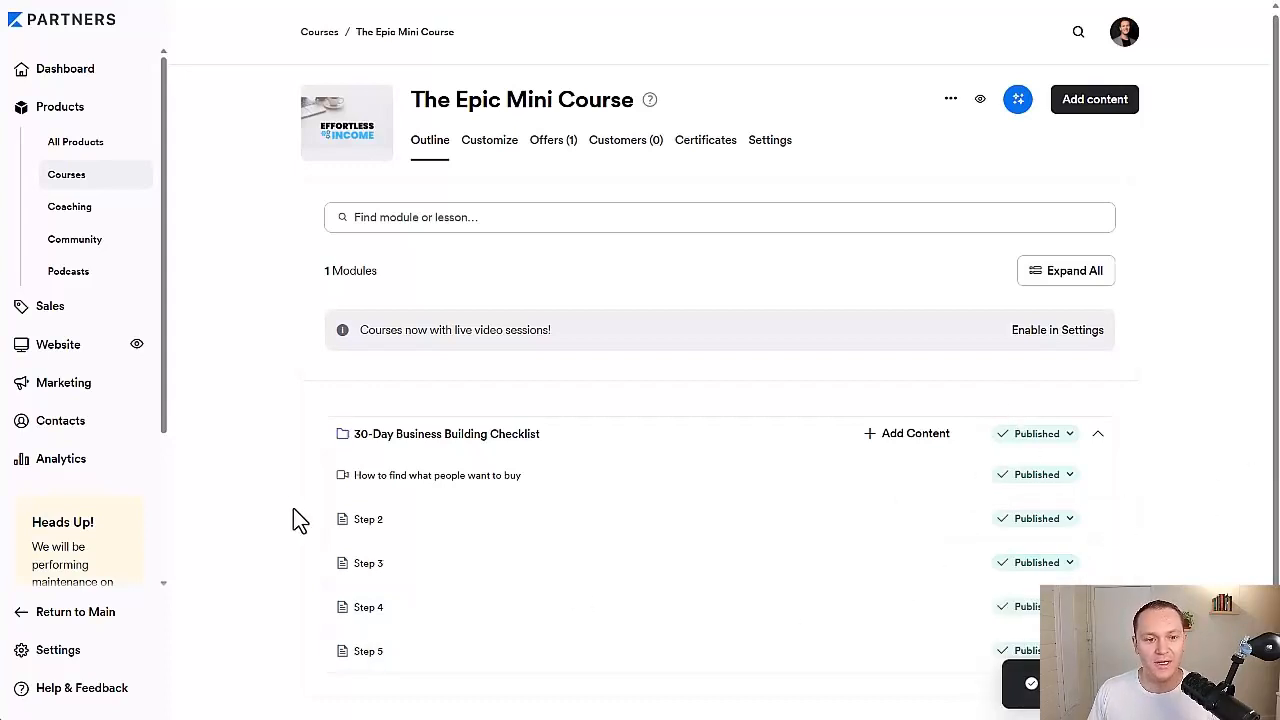
Open the course's template customization page and check which template is active.
left_click(486, 158)
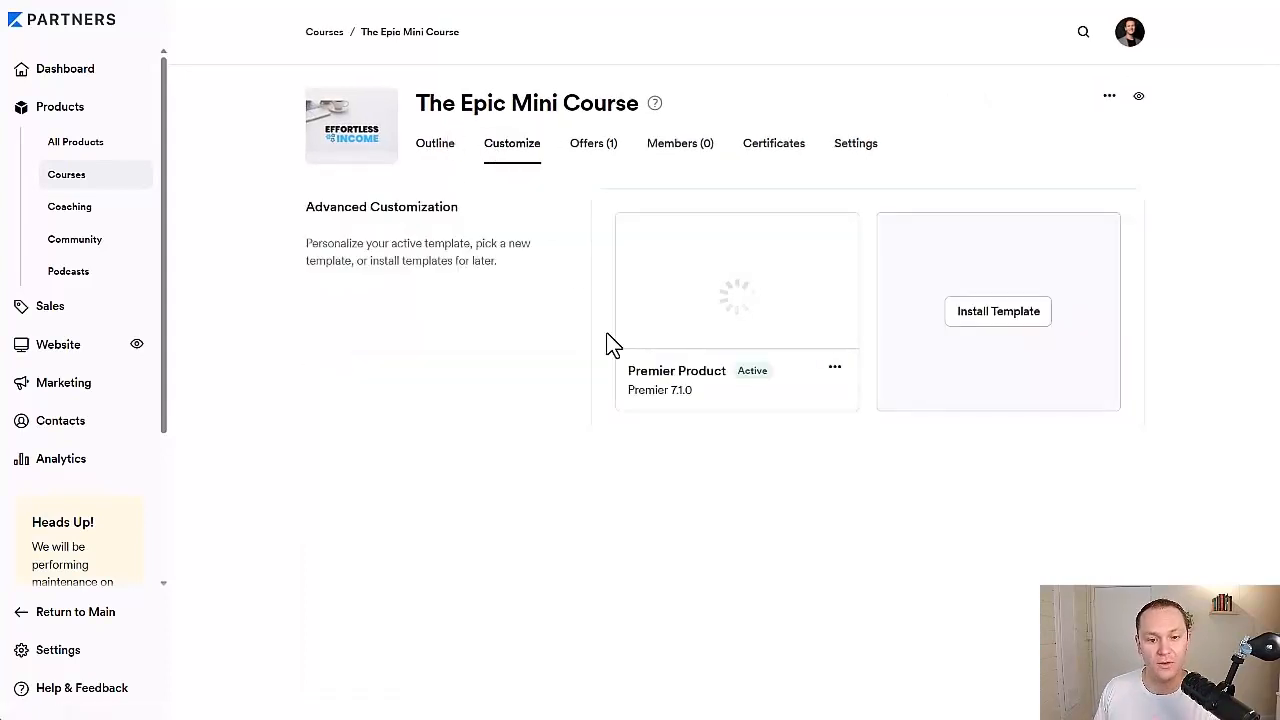
left_click_drag(624, 372, 728, 386)
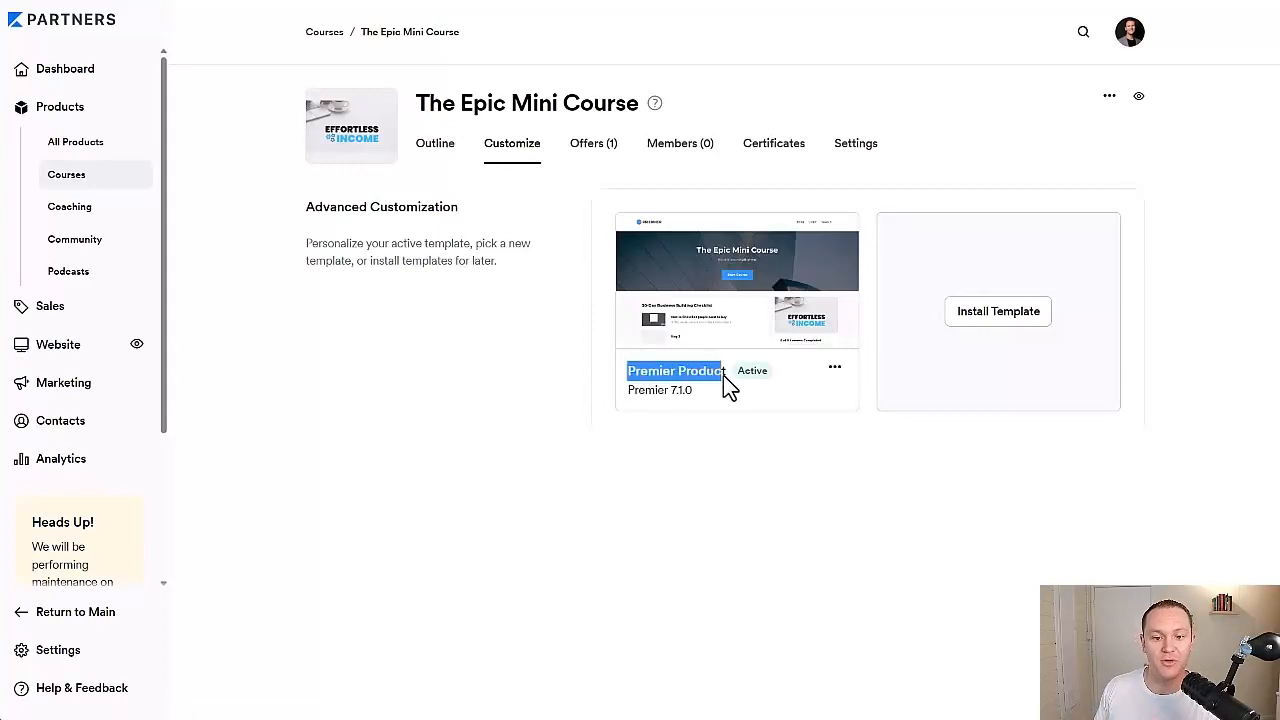
left_click(509, 333)
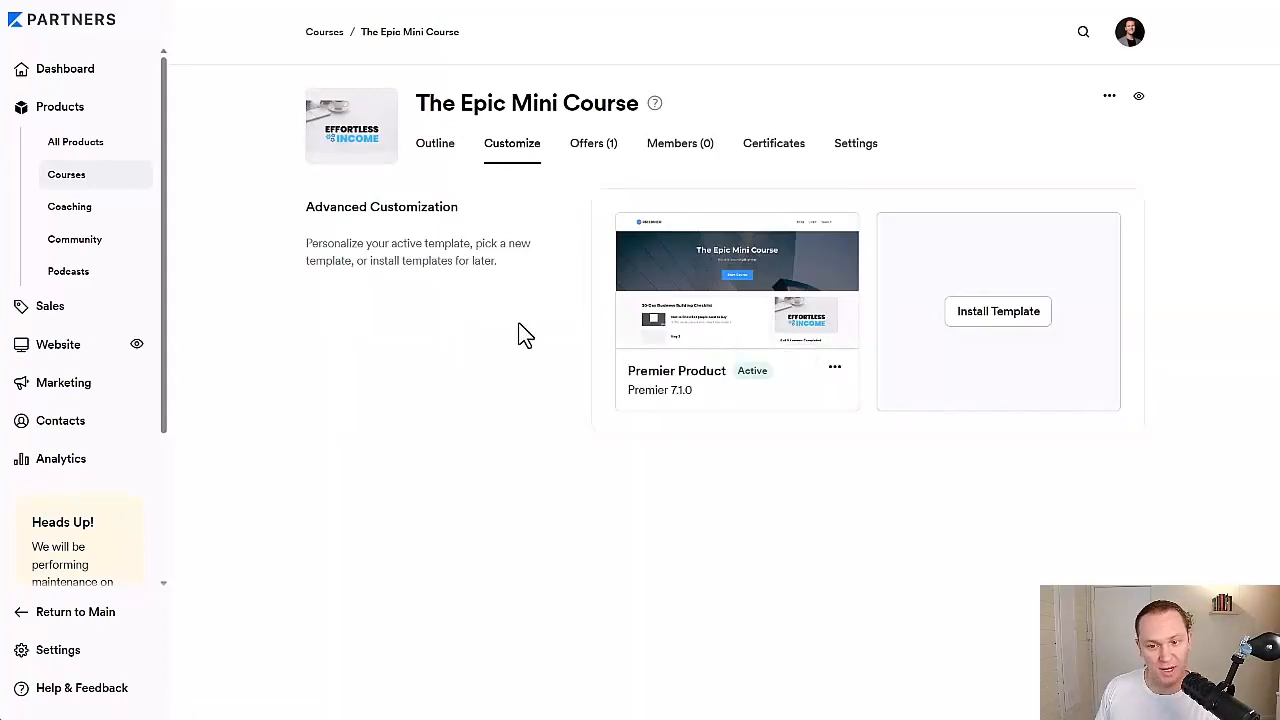
Browse the templates available to install and preview the Creative template with the course content.
left_click(996, 312)
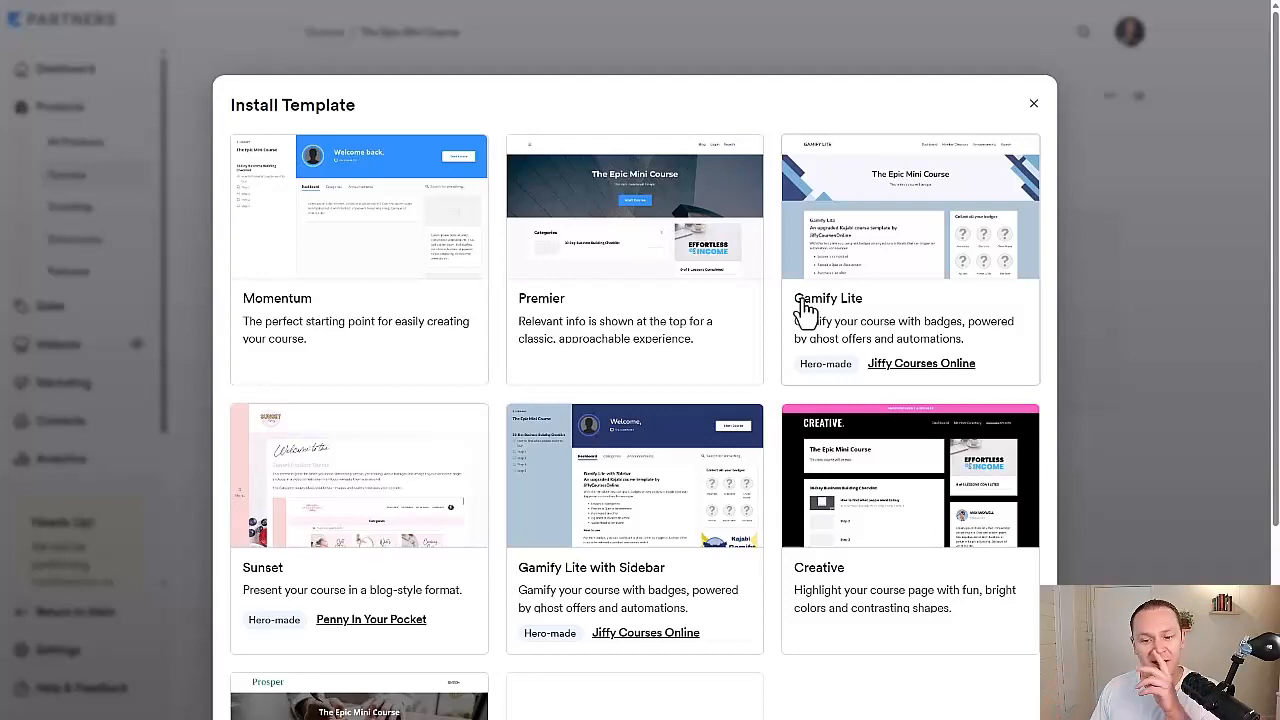
scroll(806, 310, "down", 5)
mouse_move(808, 257)
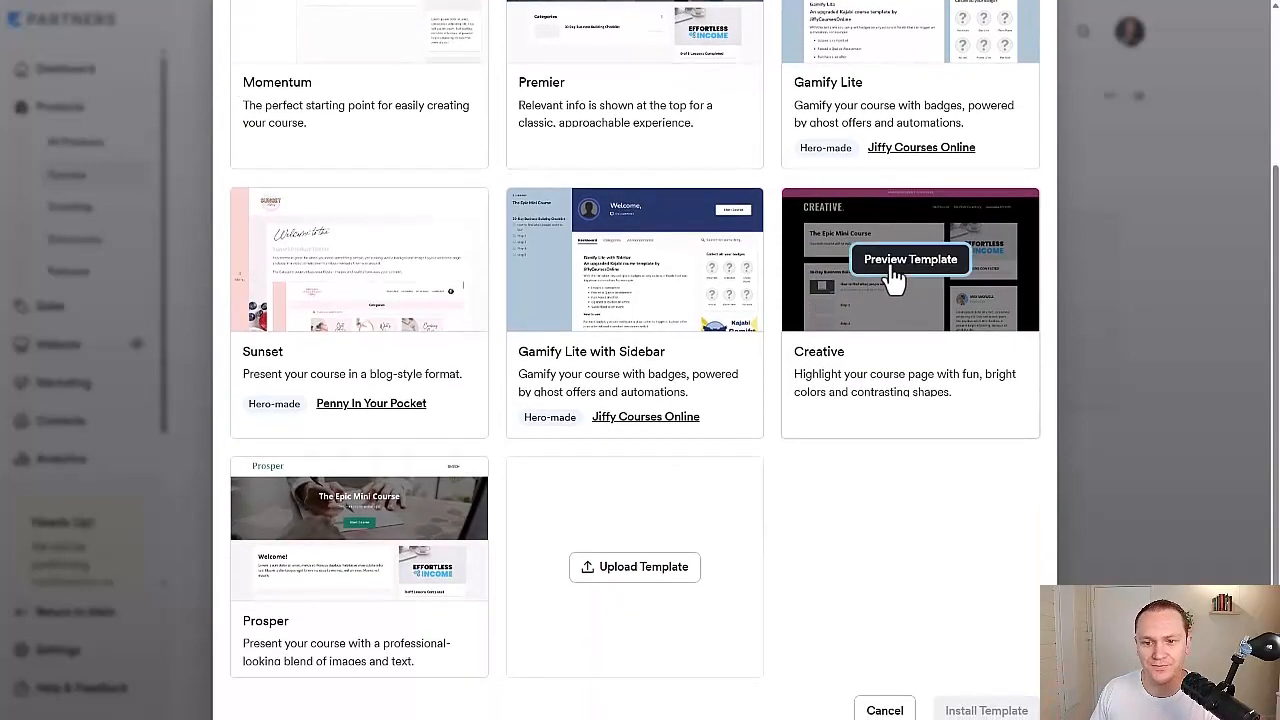
left_click(893, 272)
scroll(350, 400, "down", 1)
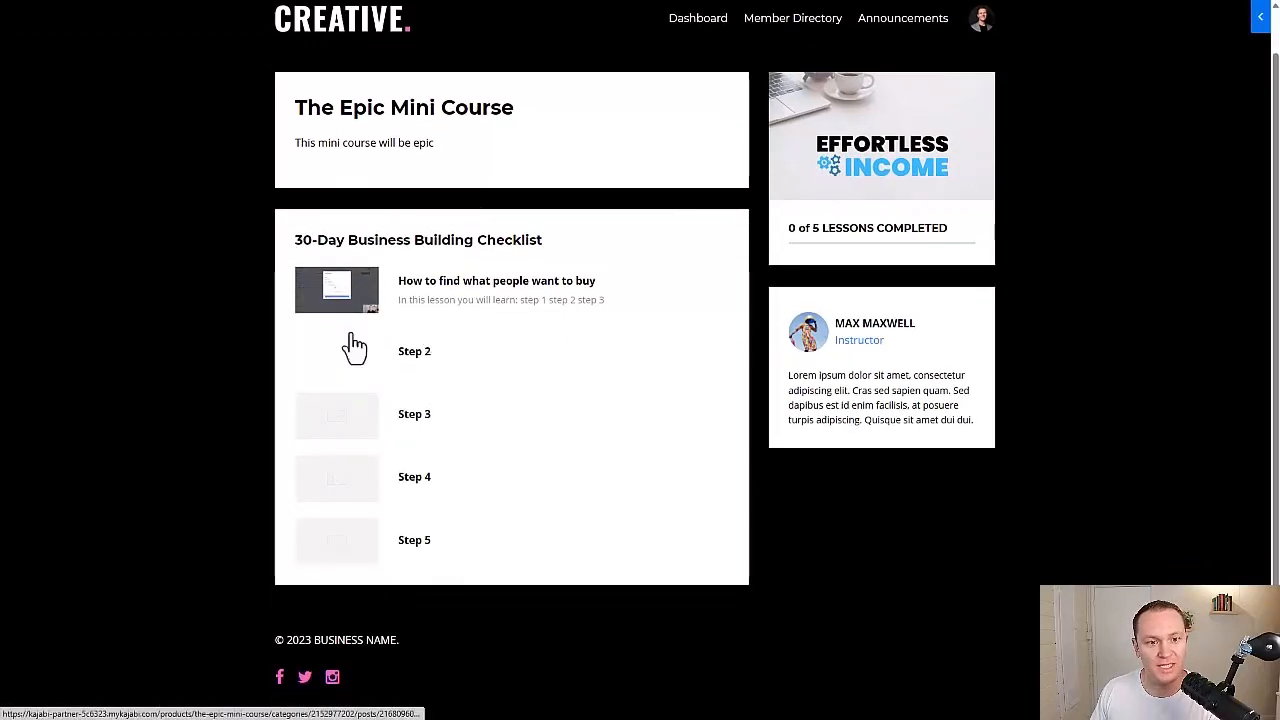
scroll(424, 222, "up", 1)
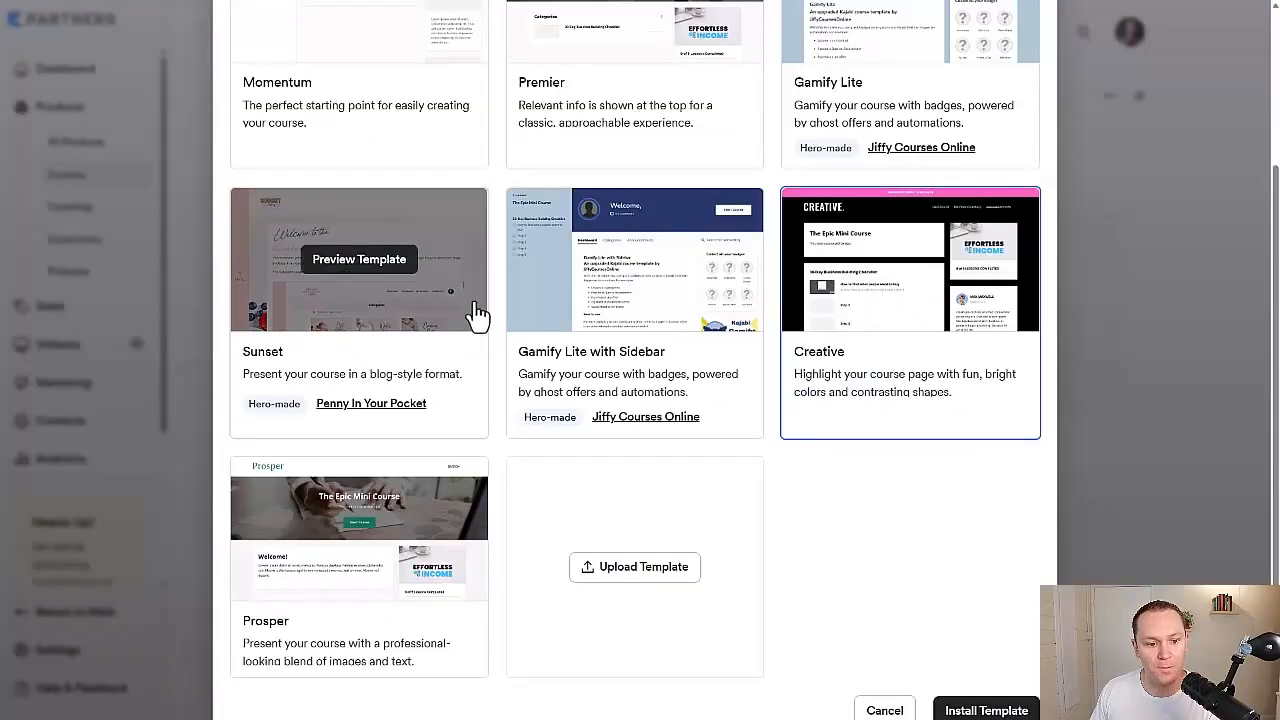
scroll(443, 403, "down", 1)
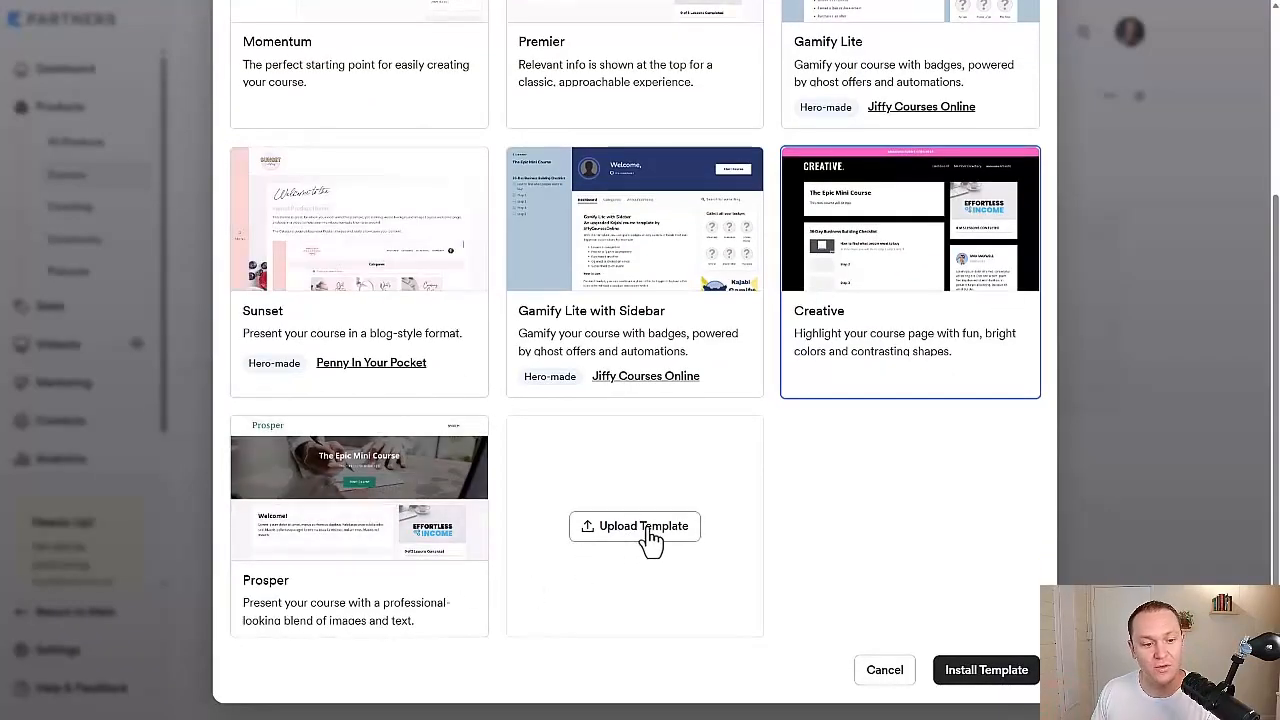
mouse_move(392, 575)
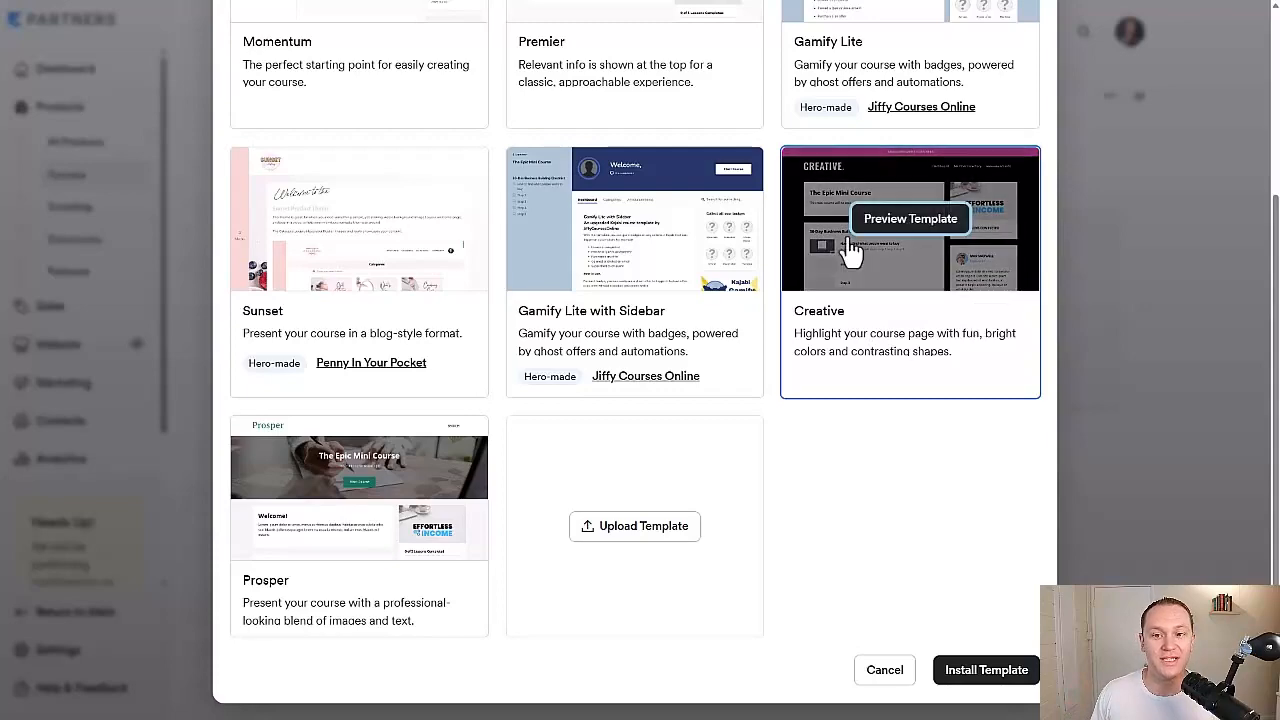
mouse_move(331, 520)
scroll(331, 520, "up", 3)
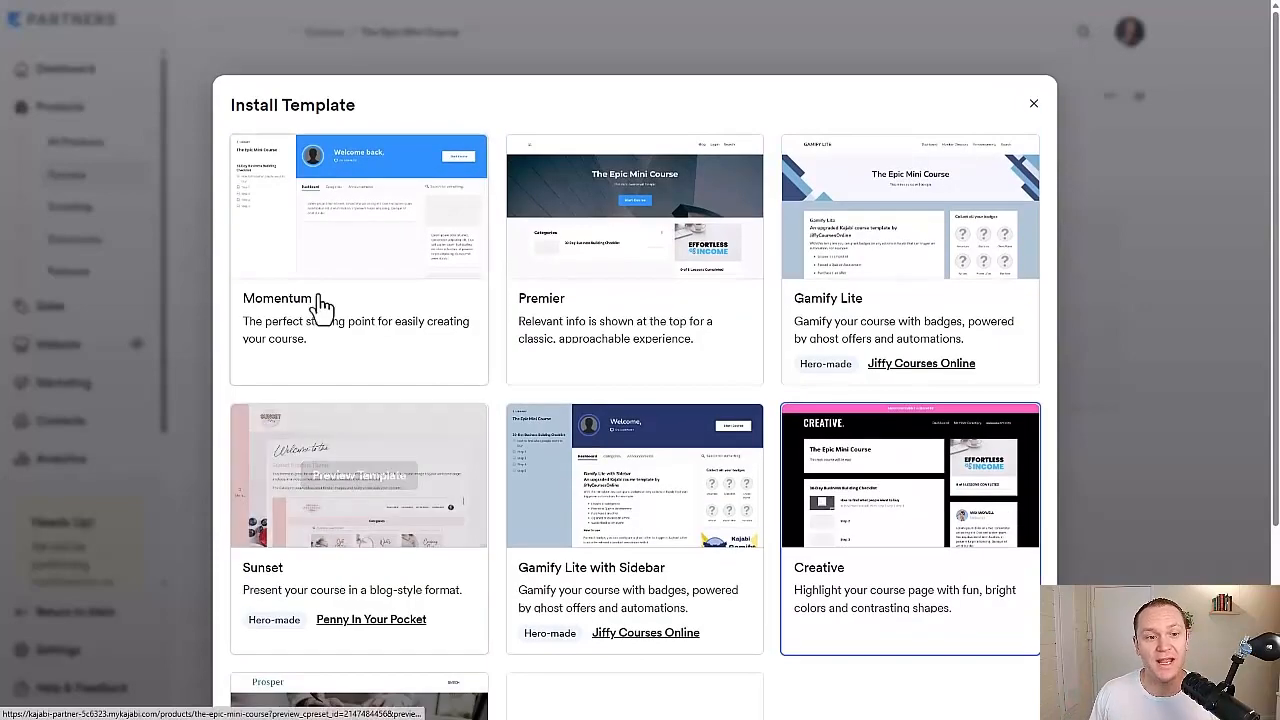
Select the Momentum template and install it for the course.
left_click(357, 208)
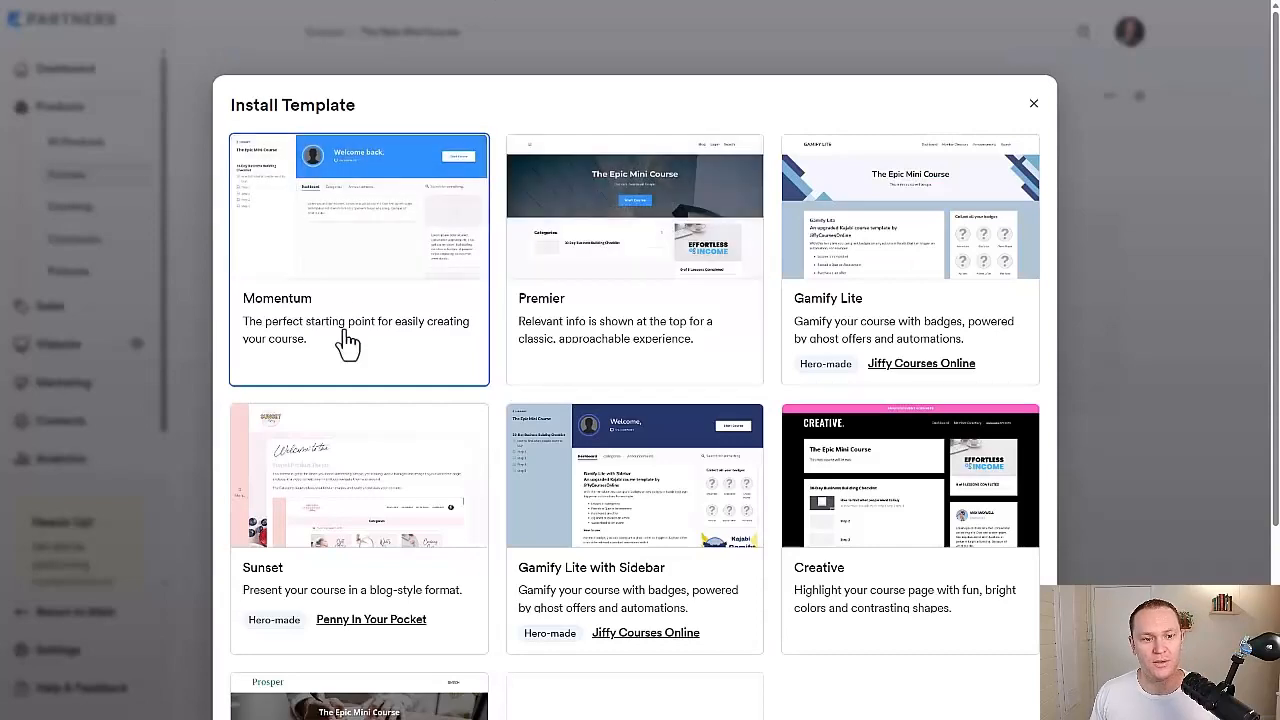
mouse_move(372, 245)
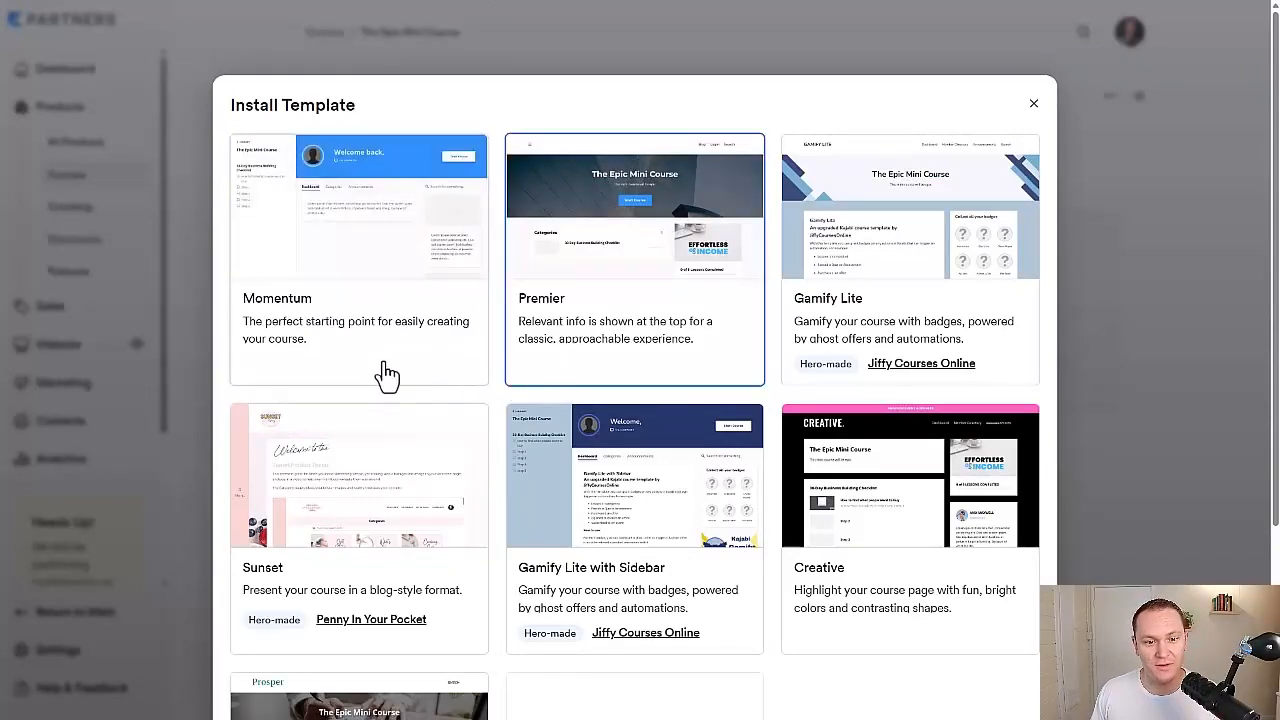
scroll(385, 374, "down", 1)
scroll(385, 374, "down", 3)
left_click(978, 678)
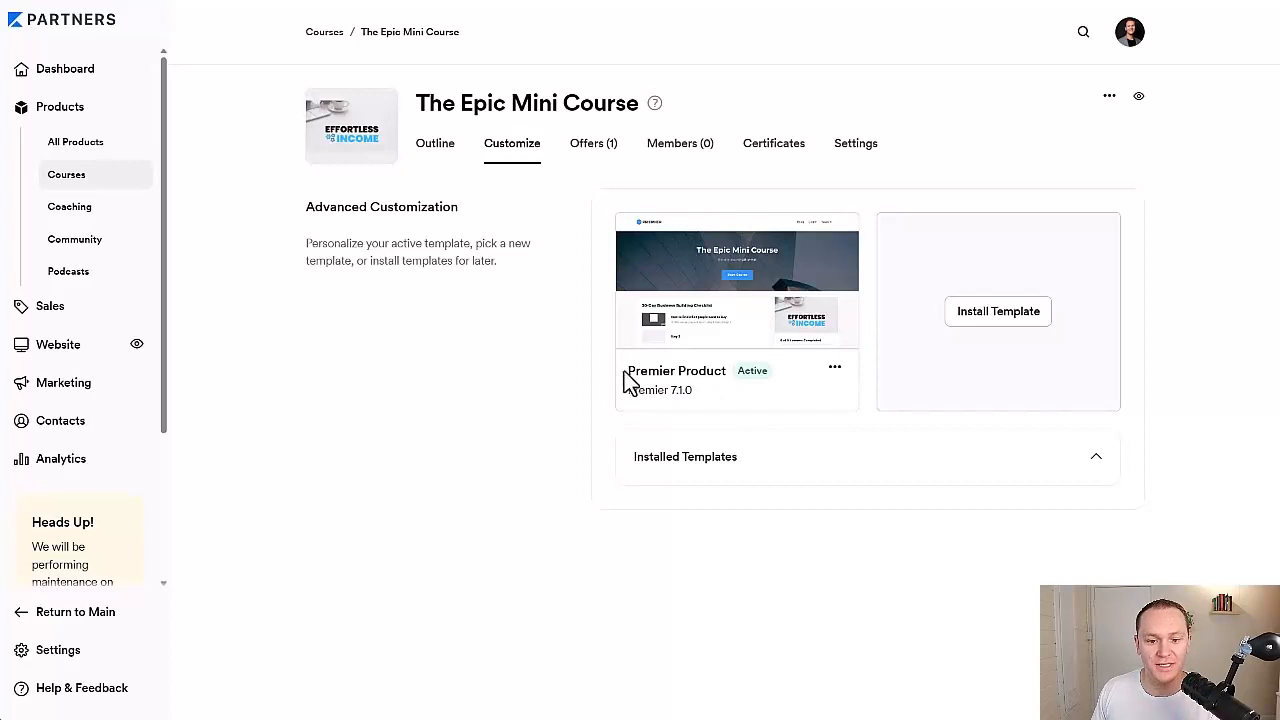
Activate the installed Momentum template in place of Premier Product.
left_click_drag(621, 372, 735, 385)
left_click(545, 378)
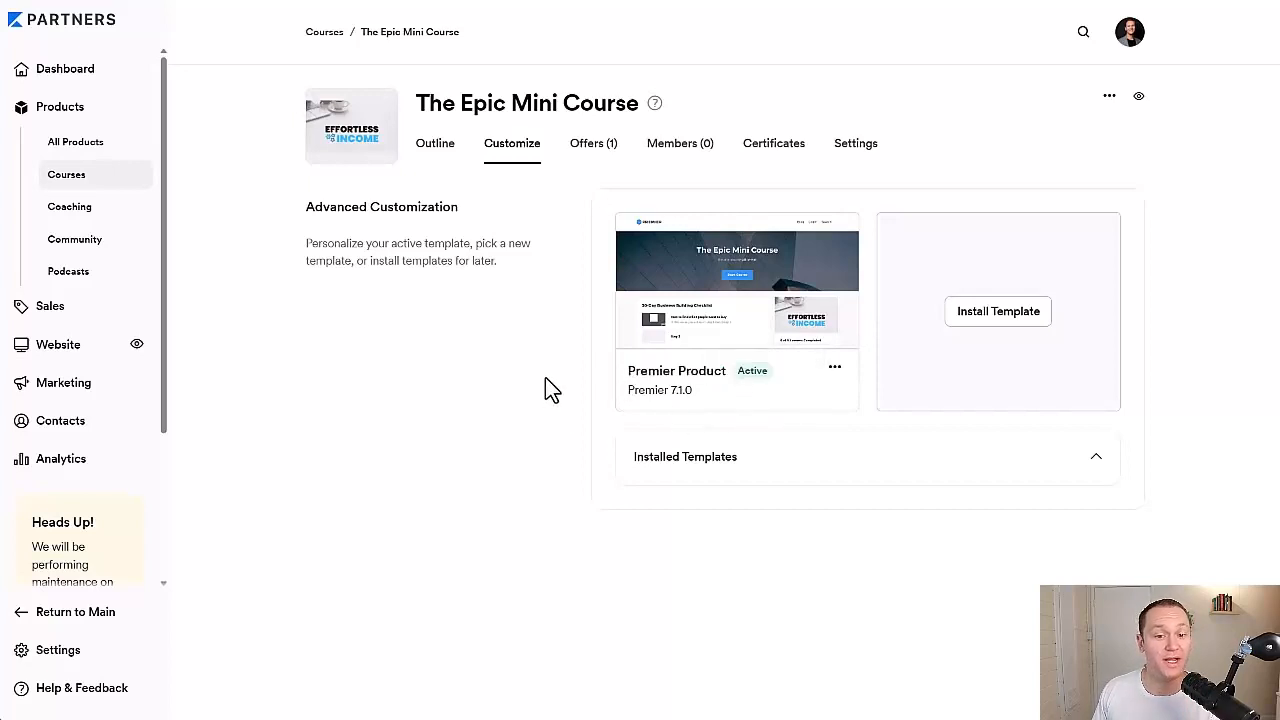
left_click_drag(626, 372, 734, 380)
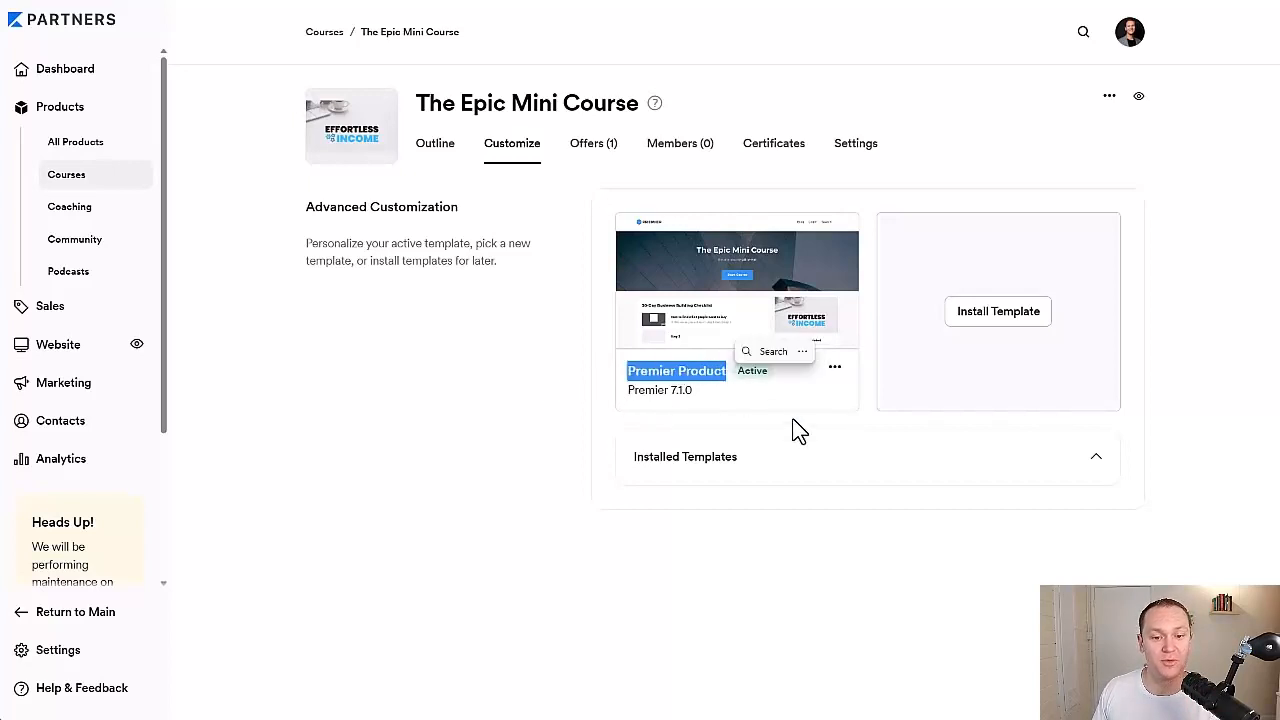
left_click(1096, 459)
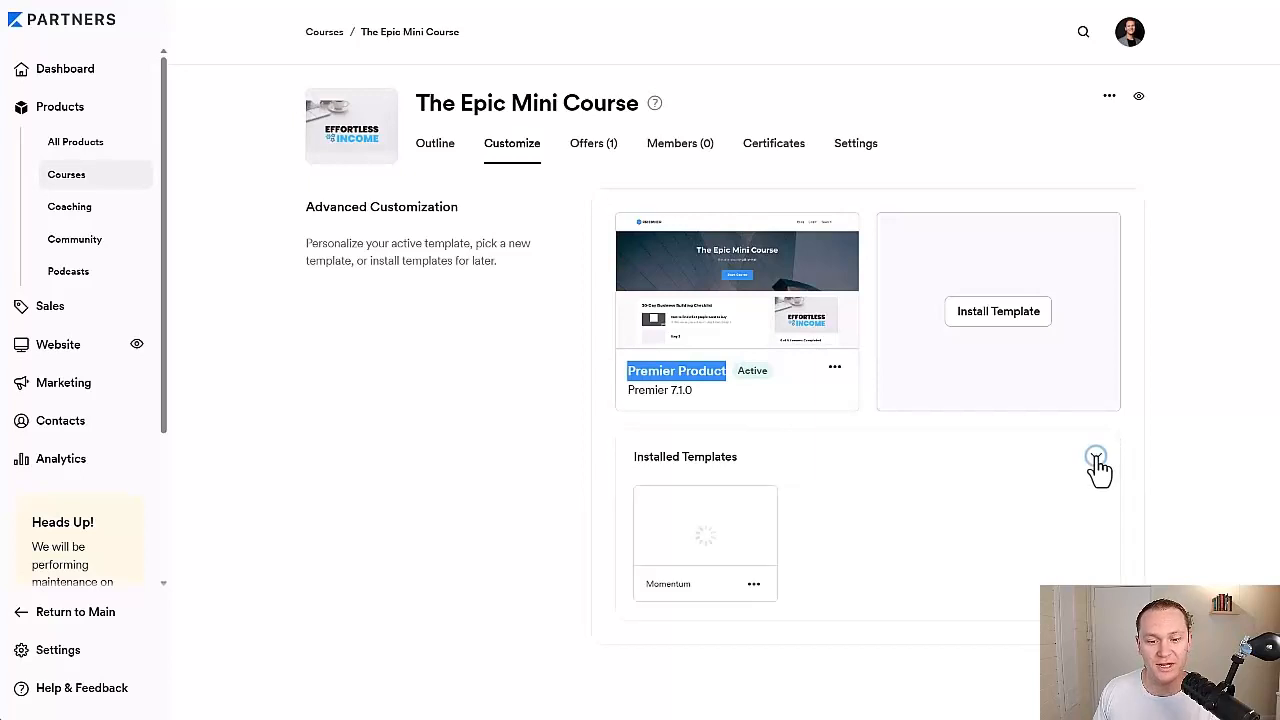
mouse_move(700, 543)
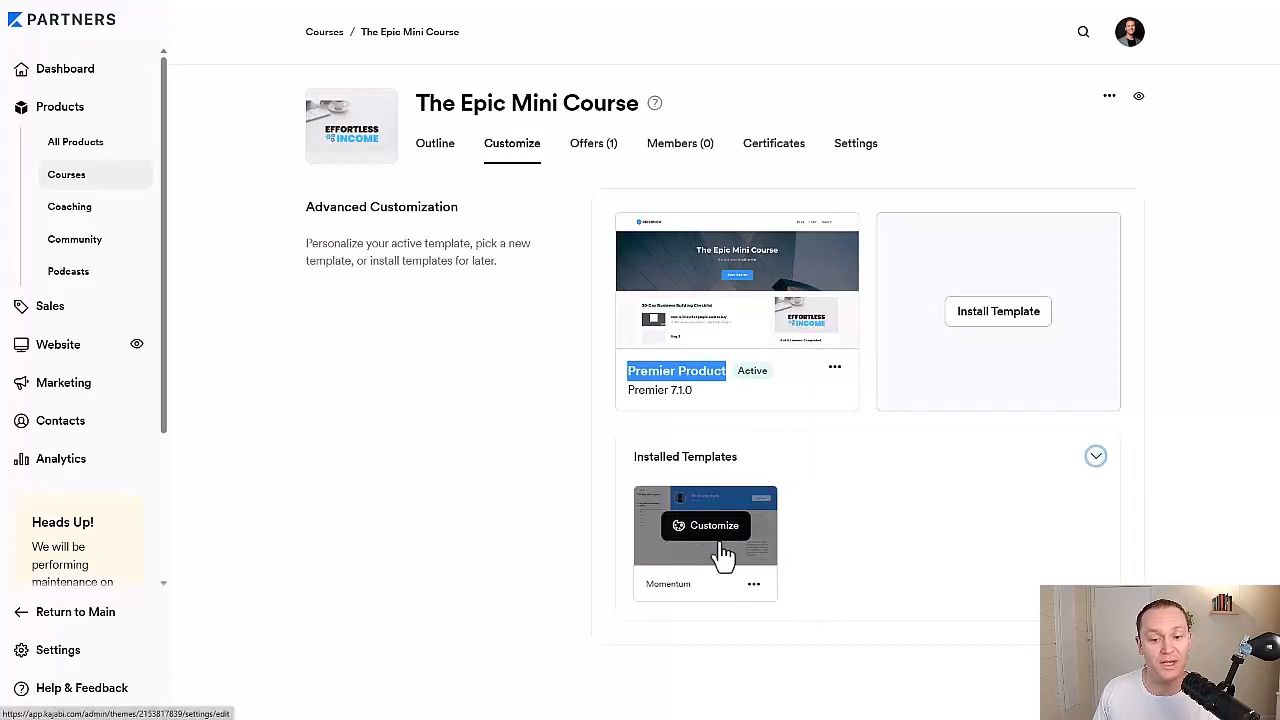
left_click(754, 585)
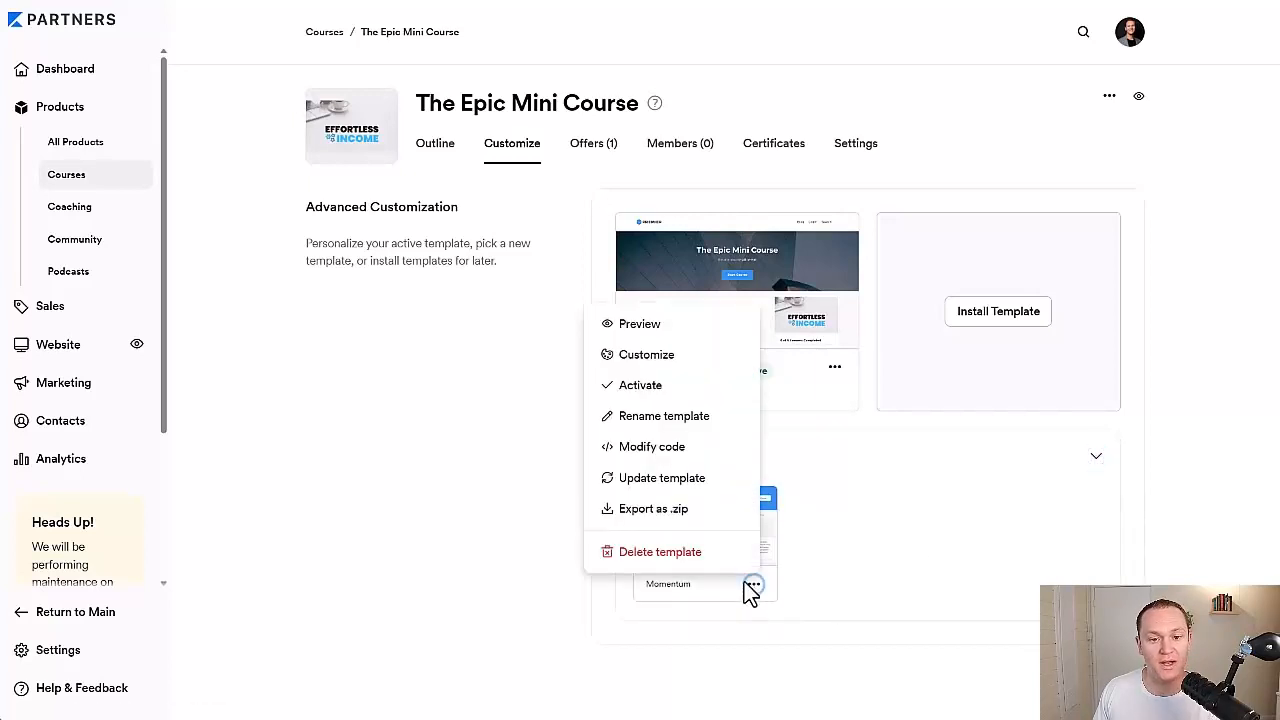
left_click(661, 386)
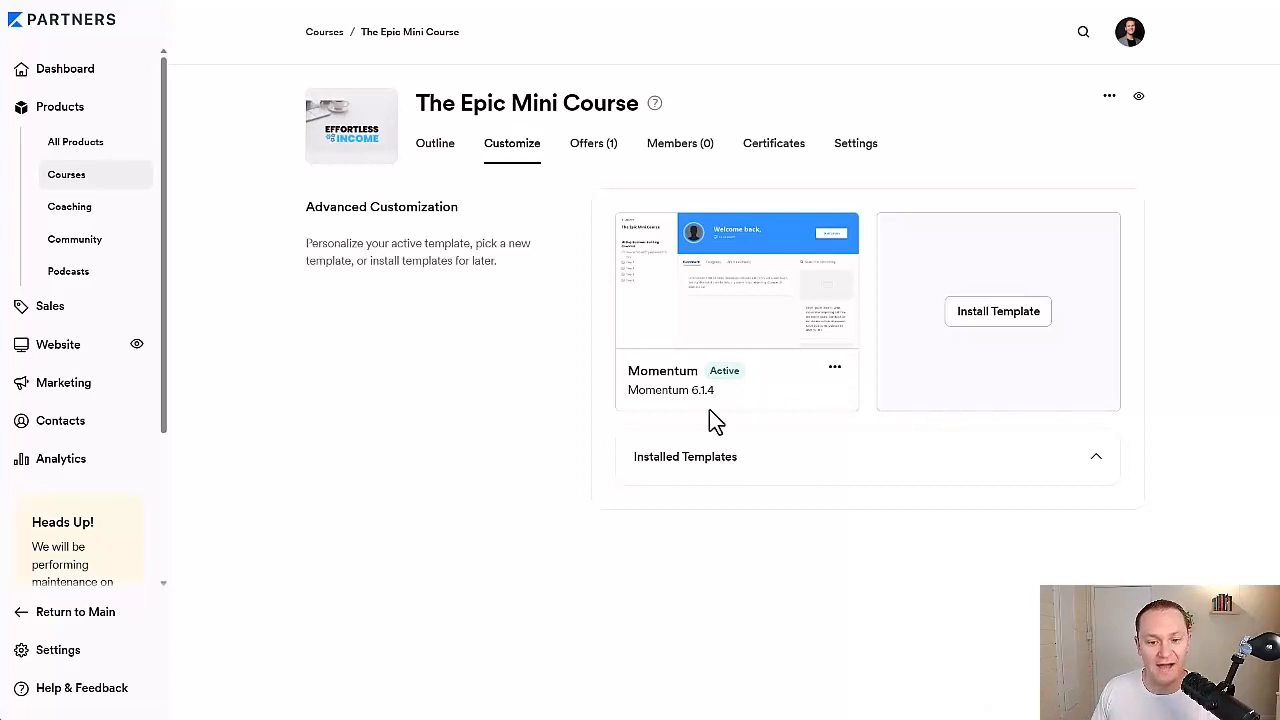
View the available actions for the active Momentum template and for the installed Premier Product template.
left_click(835, 369)
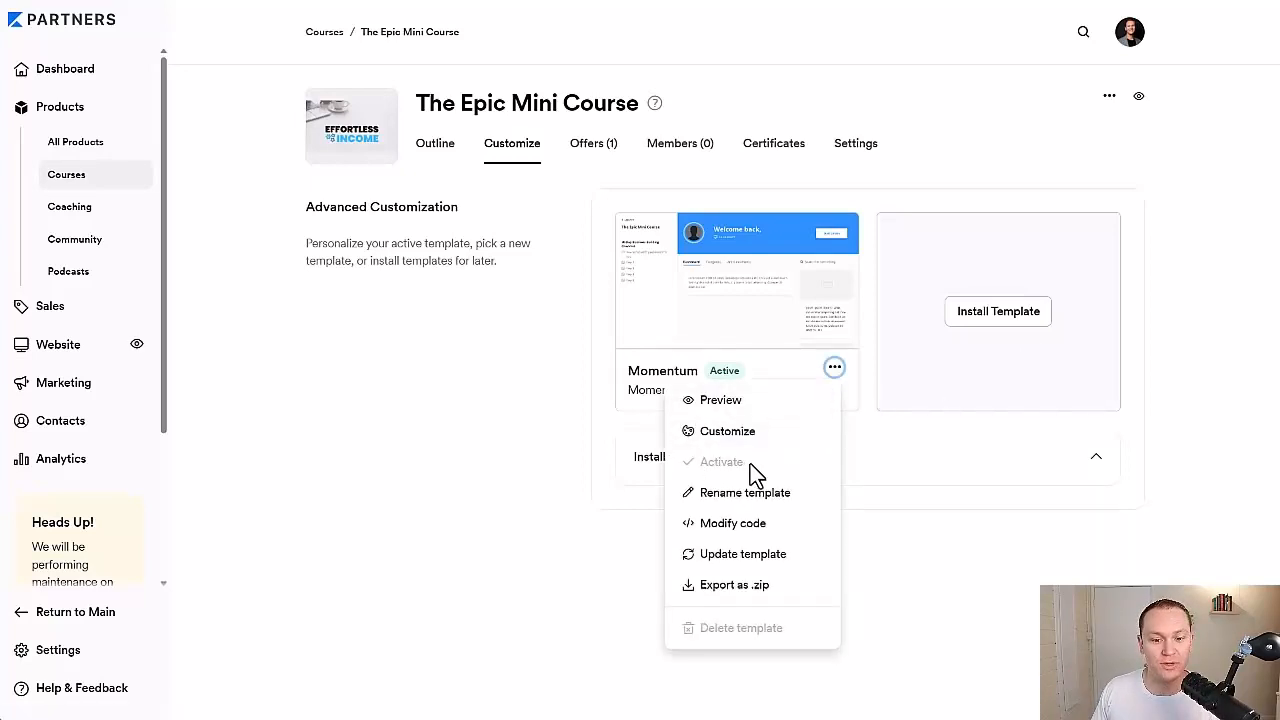
left_click(613, 418)
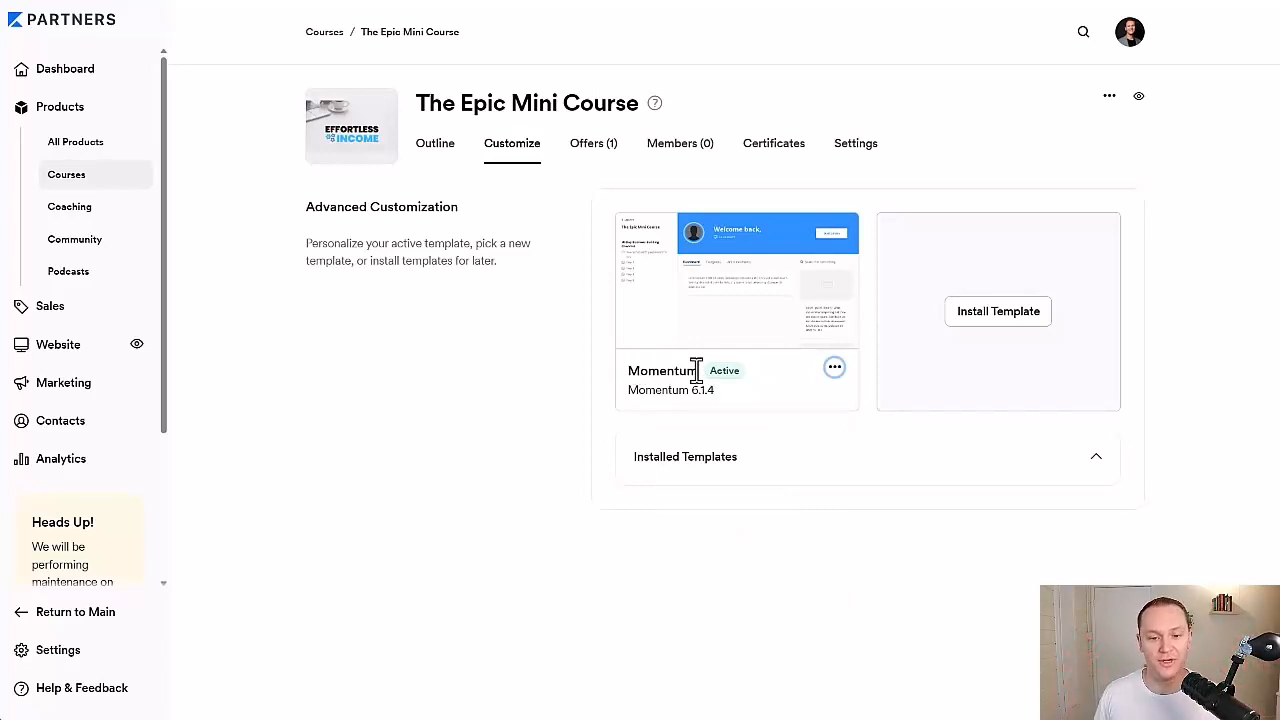
left_click(1096, 459)
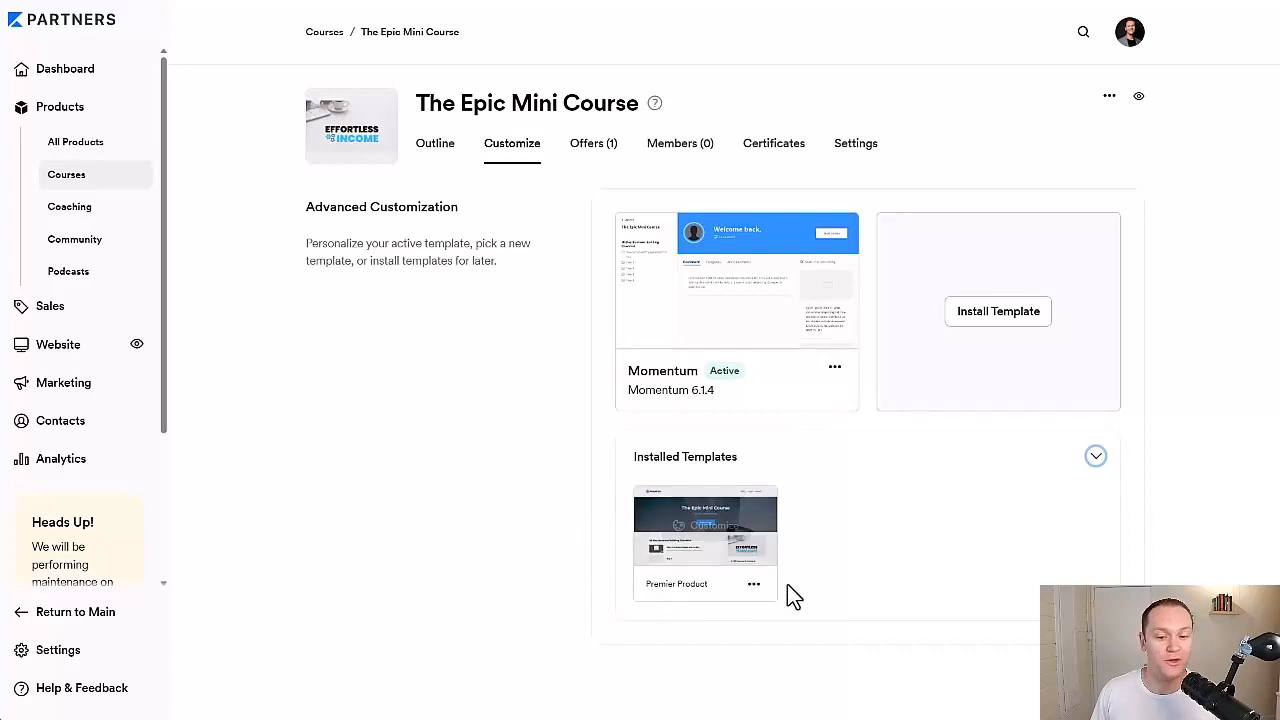
left_click(756, 585)
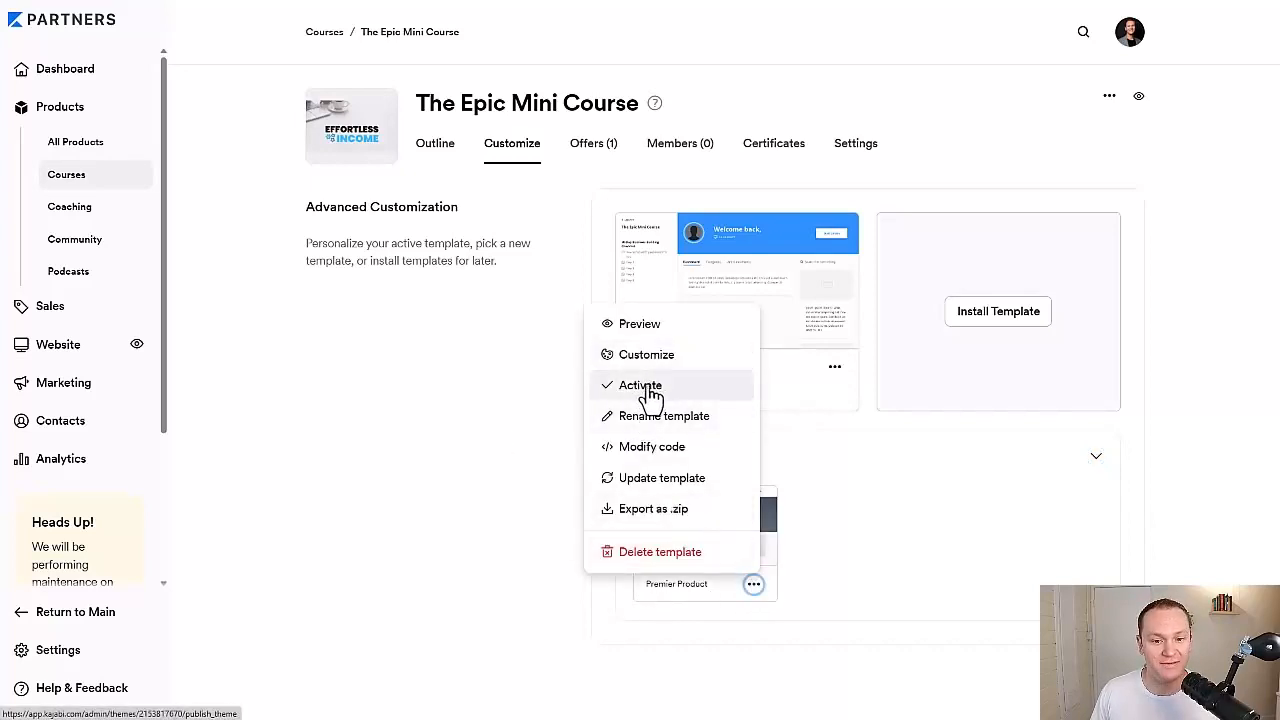
left_click(493, 405)
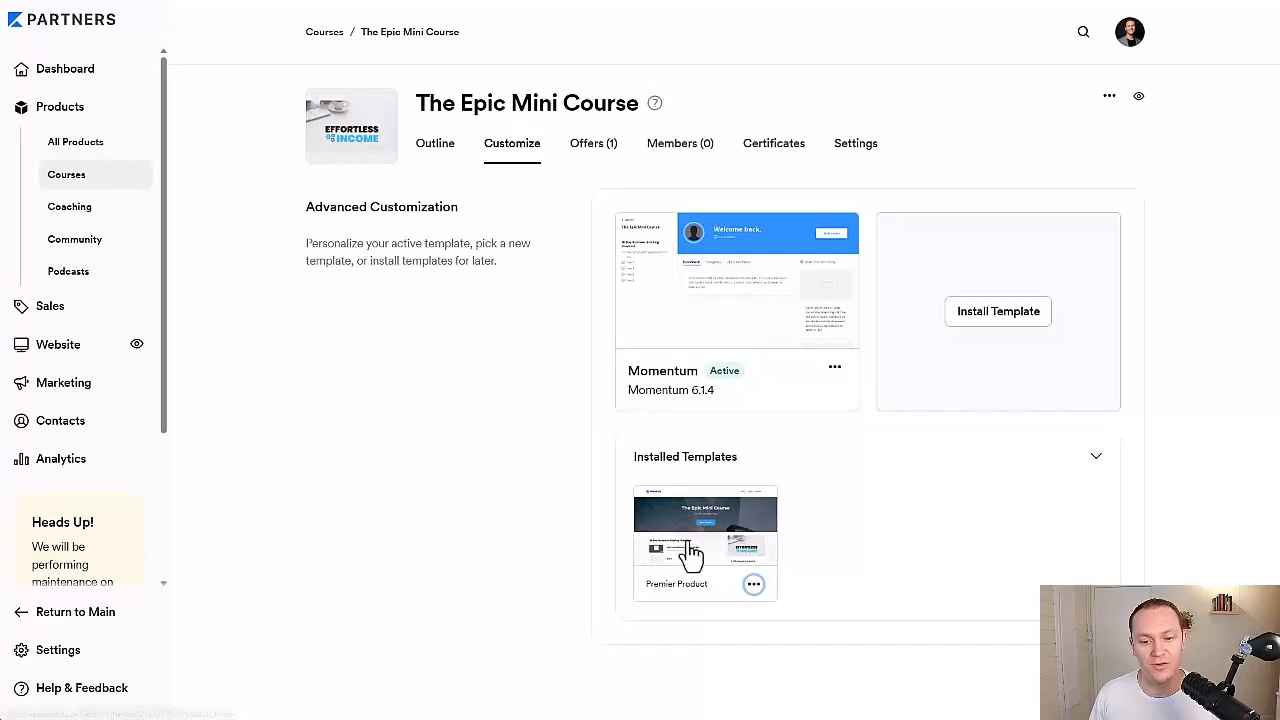
Open the active Momentum template for customization.
mouse_move(712, 545)
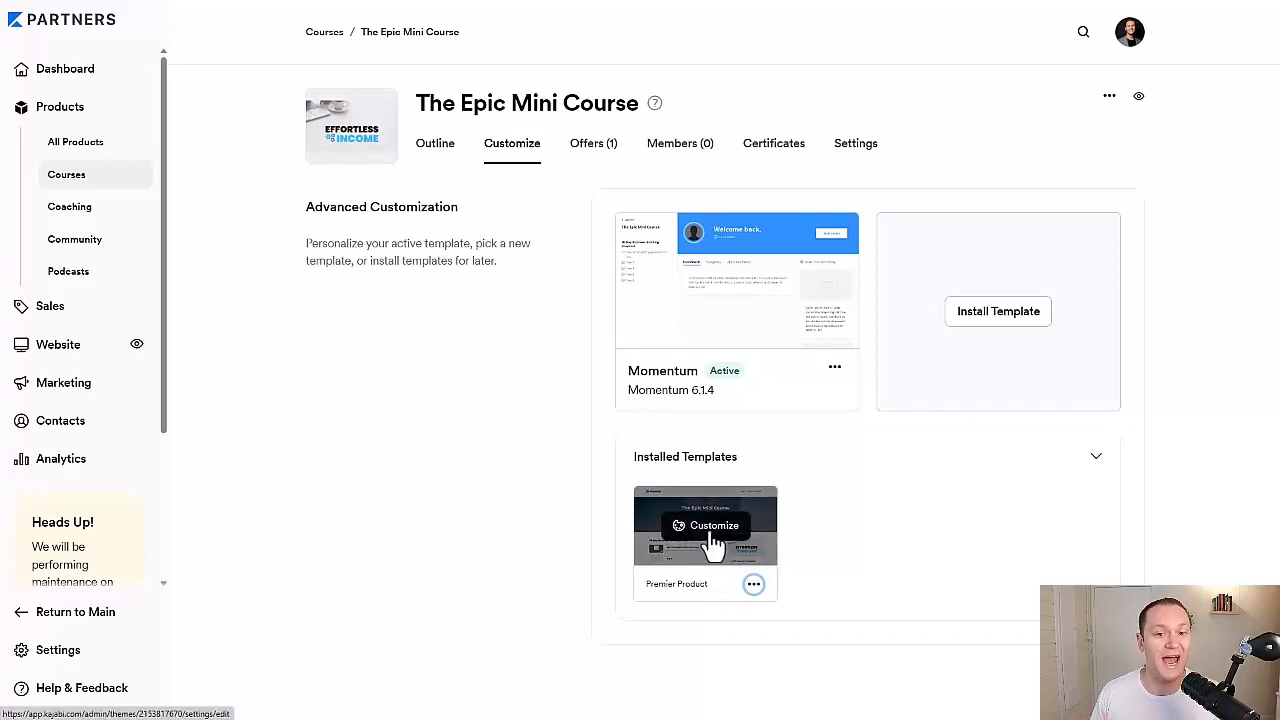
mouse_move(756, 308)
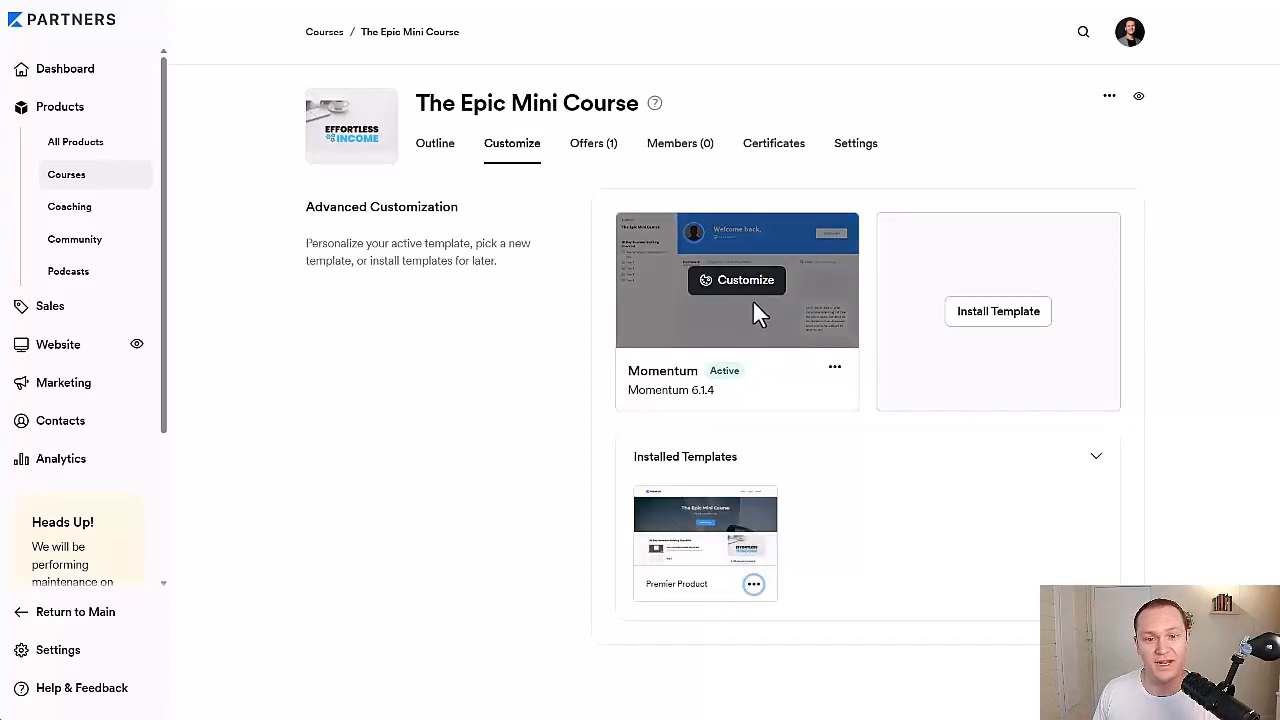
left_click(704, 292)
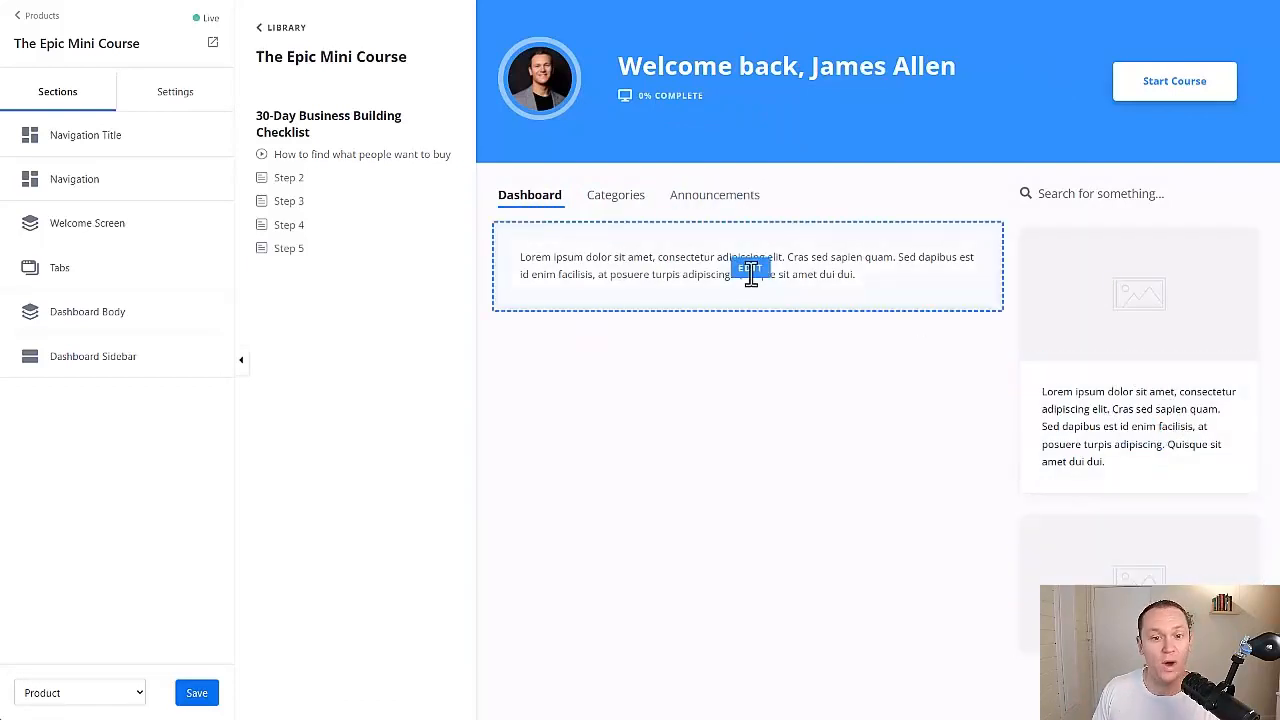
Clear the Announcements text in the template's Tabs section so that tab drops out of the course dashboard.
left_click(716, 198)
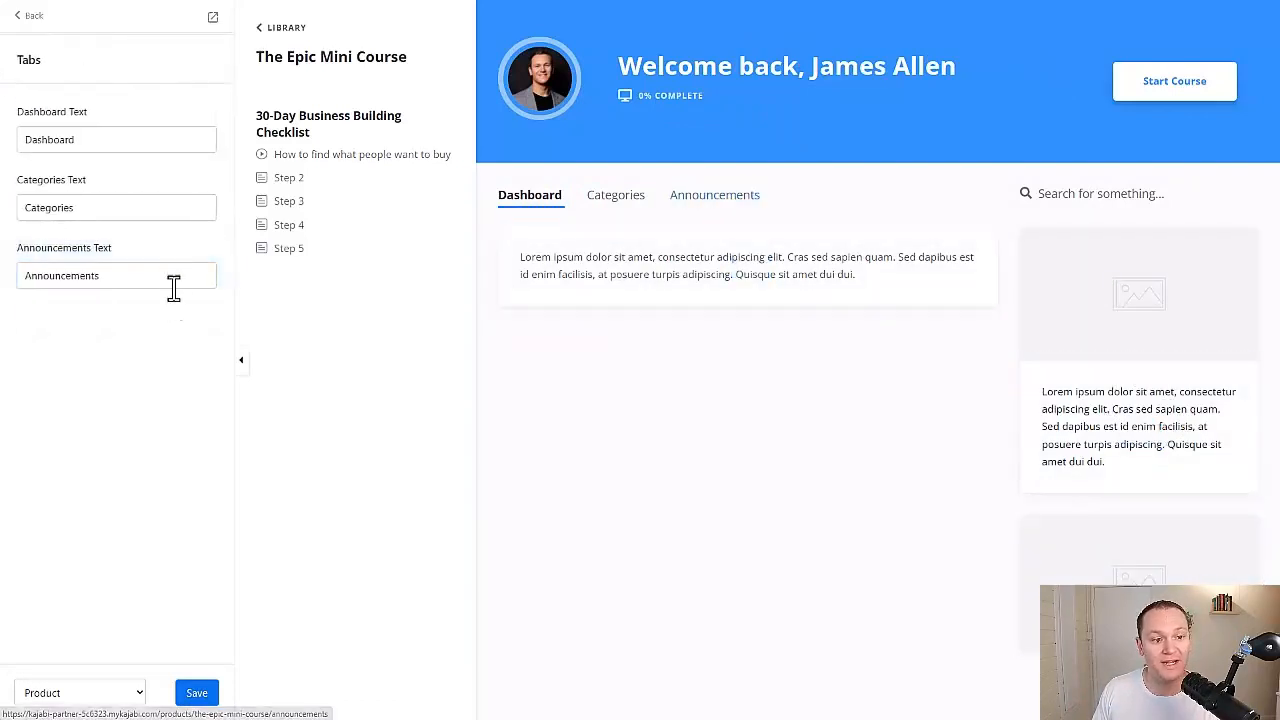
double_click(100, 276)
key("BackSpace")
left_click(57, 237)
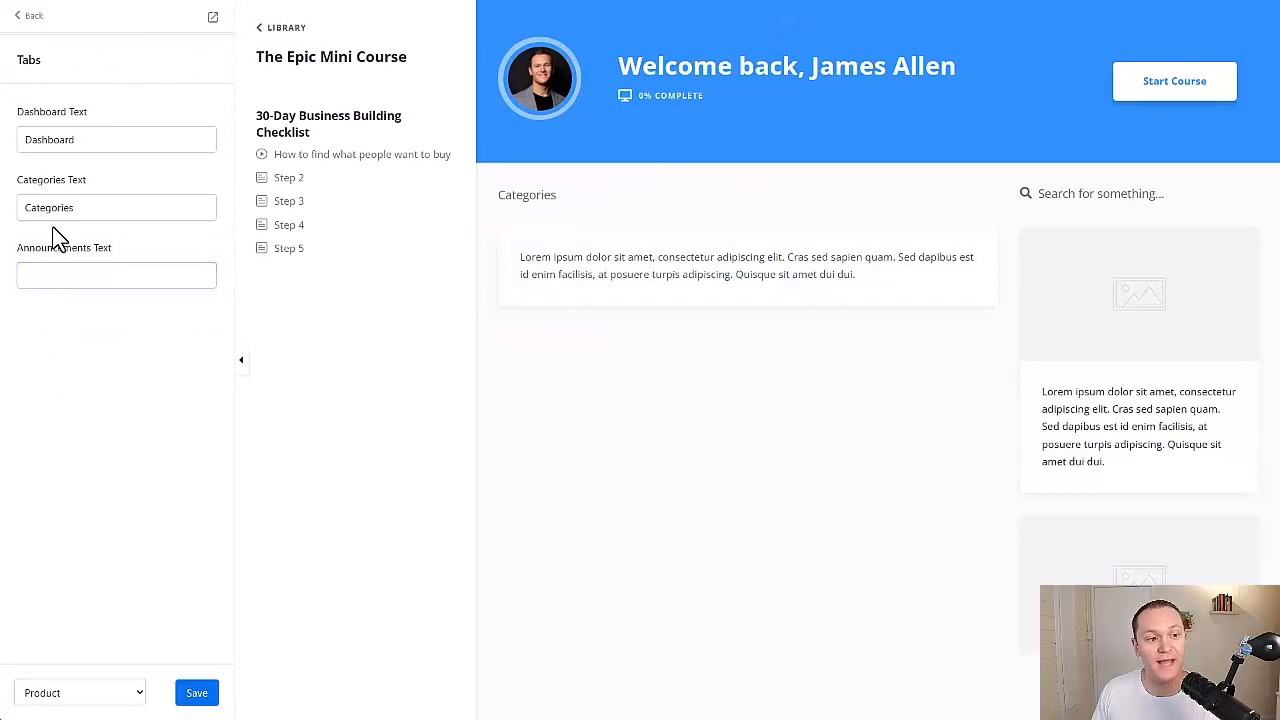
left_click(33, 17)
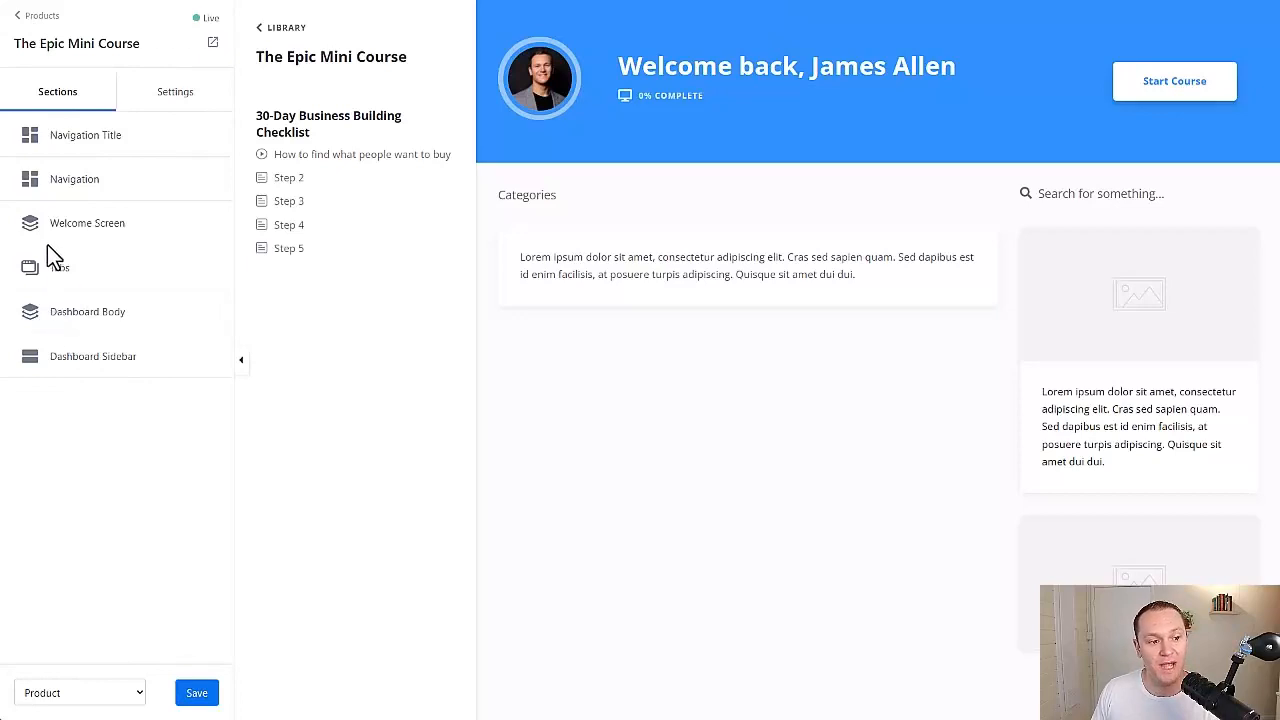
Set both the base and heading font families of the template to Poppins and save the change.
left_click(174, 93)
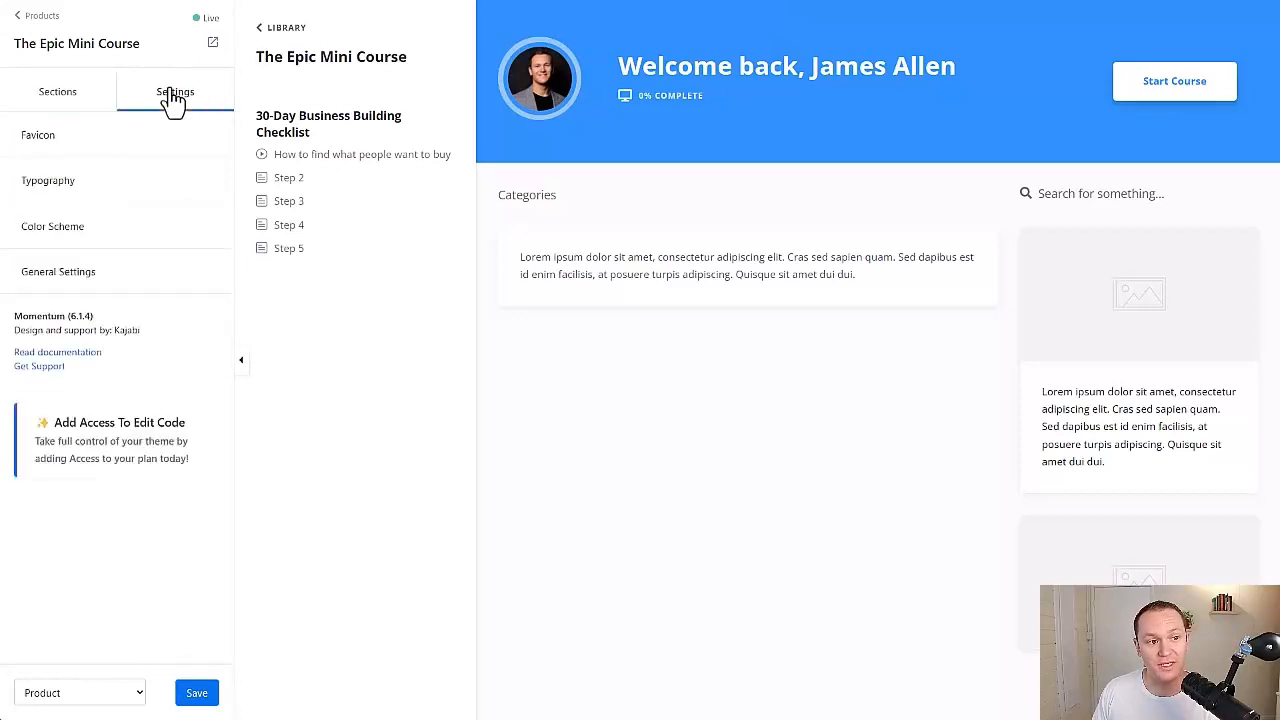
left_click(47, 190)
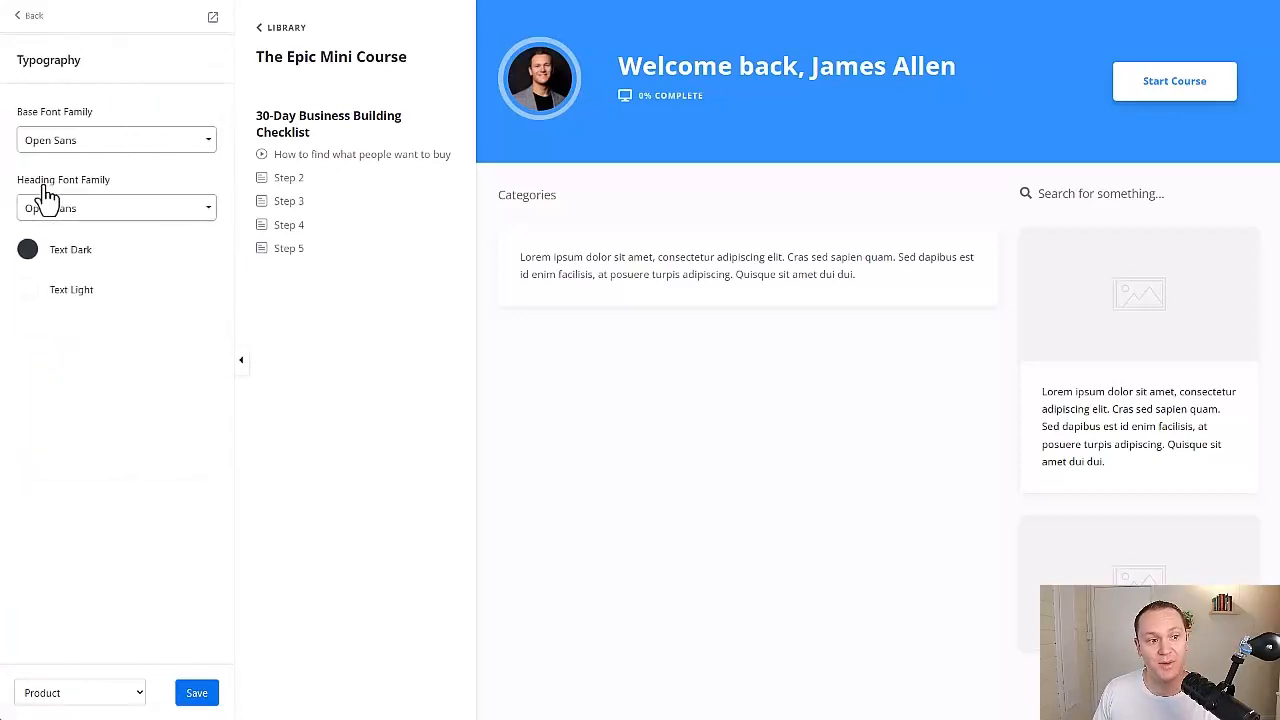
left_click(104, 147)
type("poppins")
left_click(97, 196)
left_click(105, 210)
type("poppins")
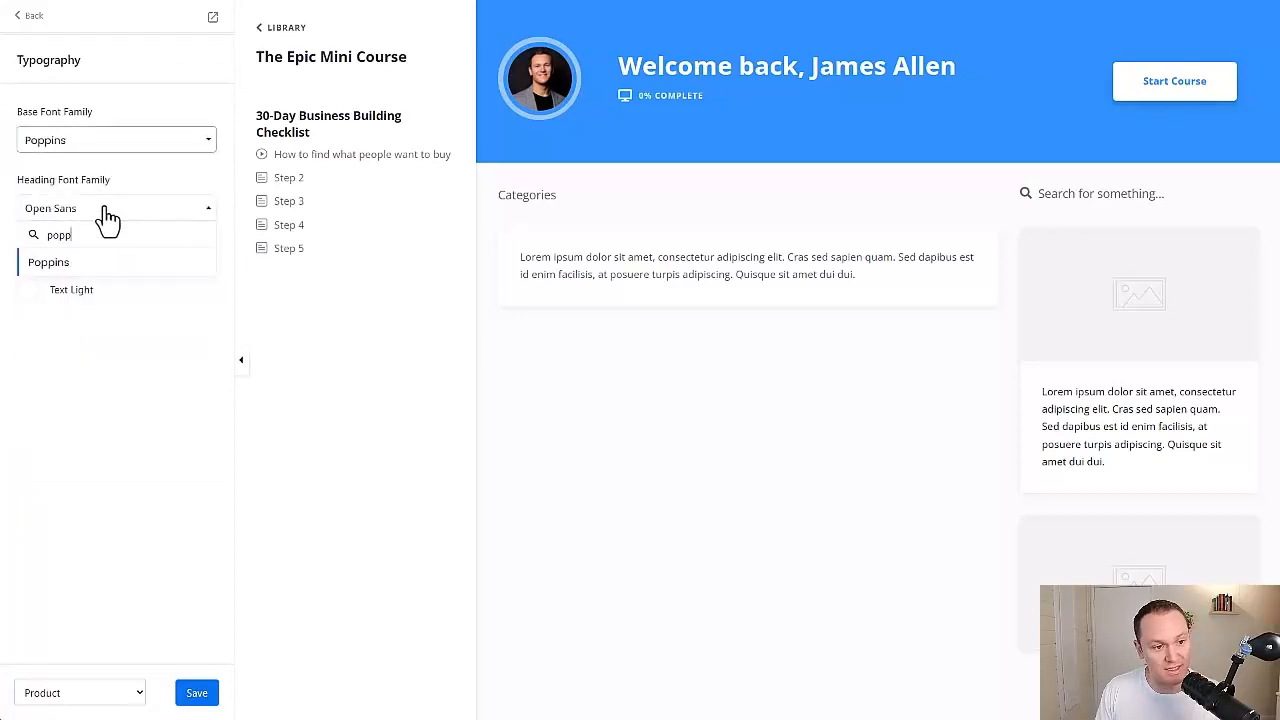
left_click(111, 258)
left_click(197, 693)
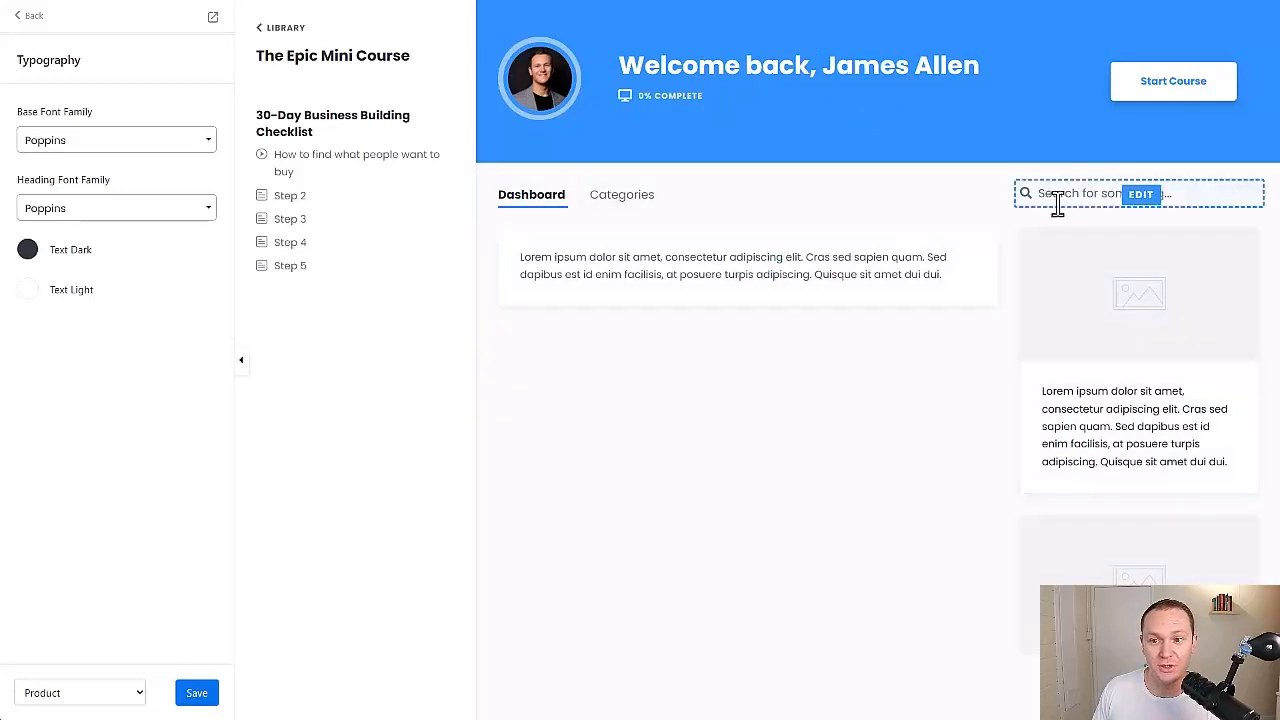
left_click(24, 12)
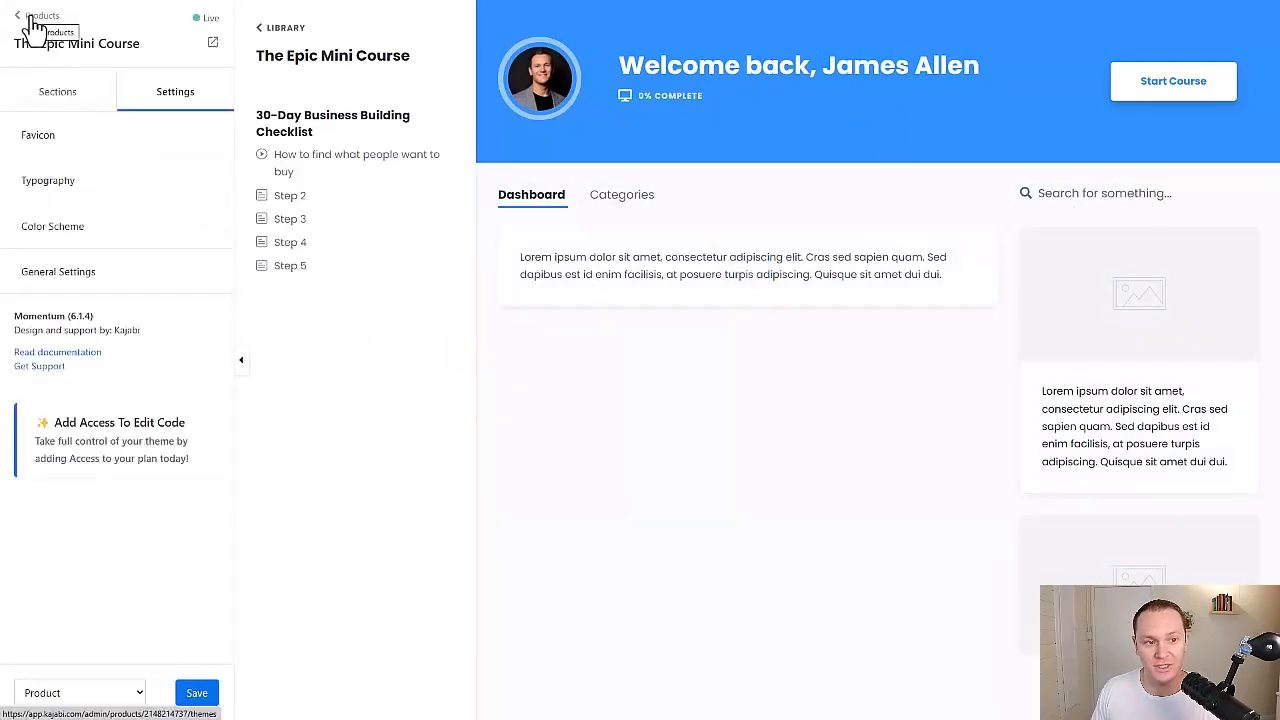
Open the live course in a new browser tab and view the Step 2 lesson.
left_click(40, 93)
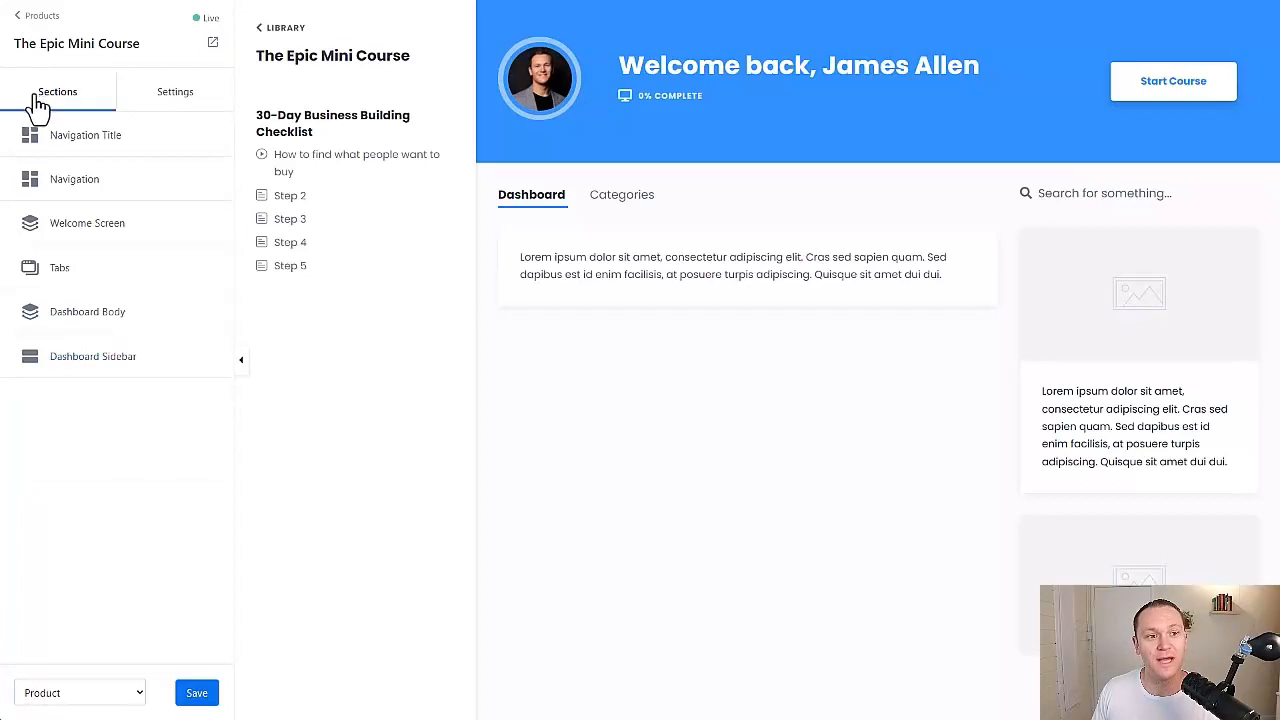
right_click(215, 44)
left_click(229, 51)
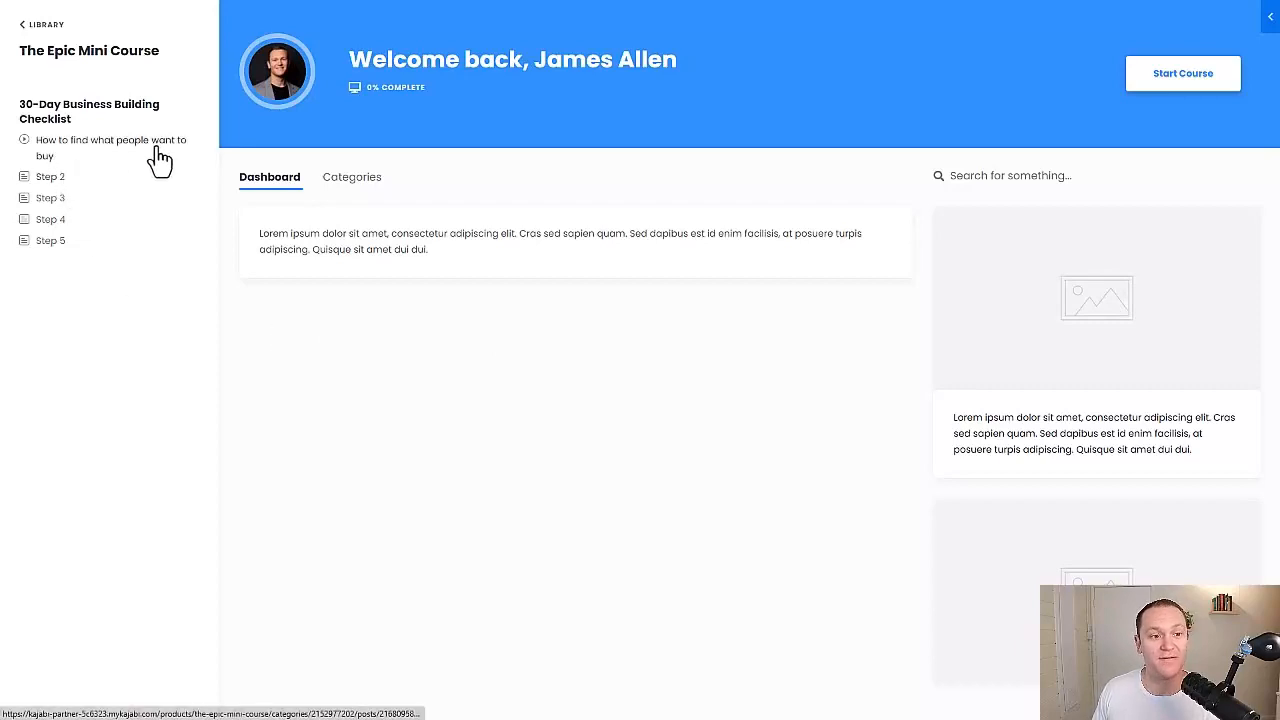
left_click(48, 180)
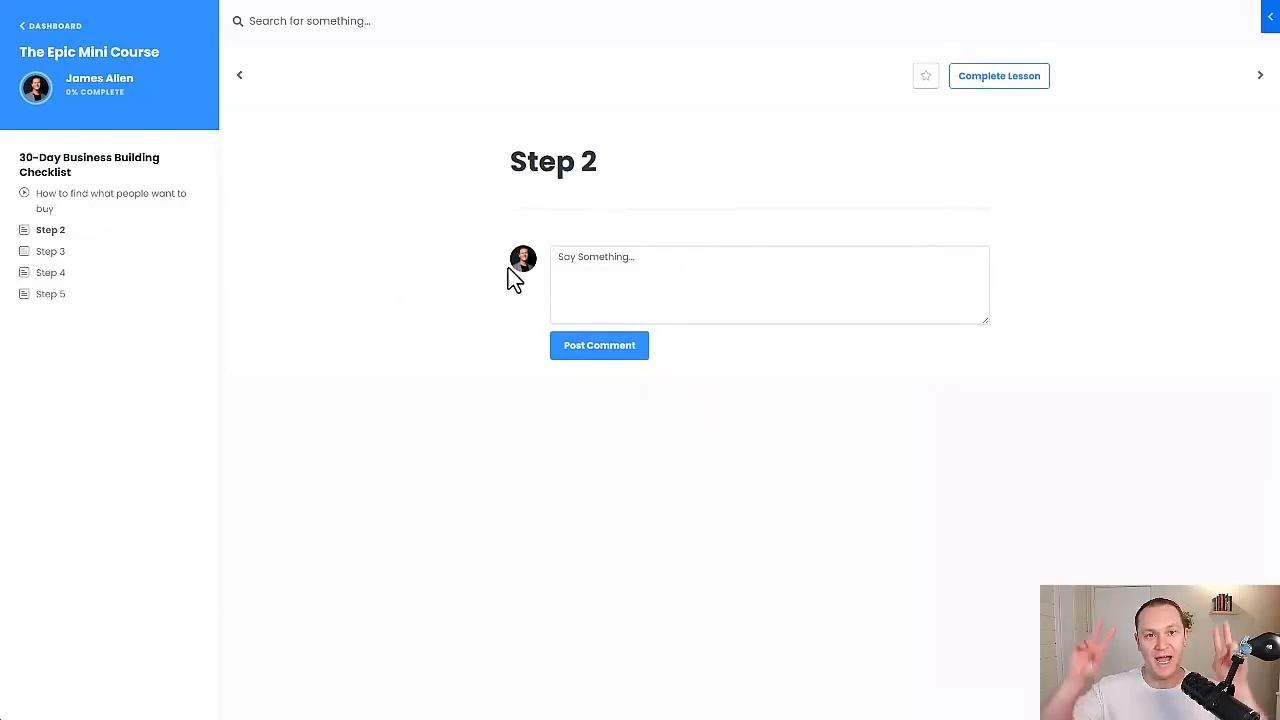
Look through the "How to find what people want to buy" lesson, including its video, lesson text and comment area.
left_click(70, 208)
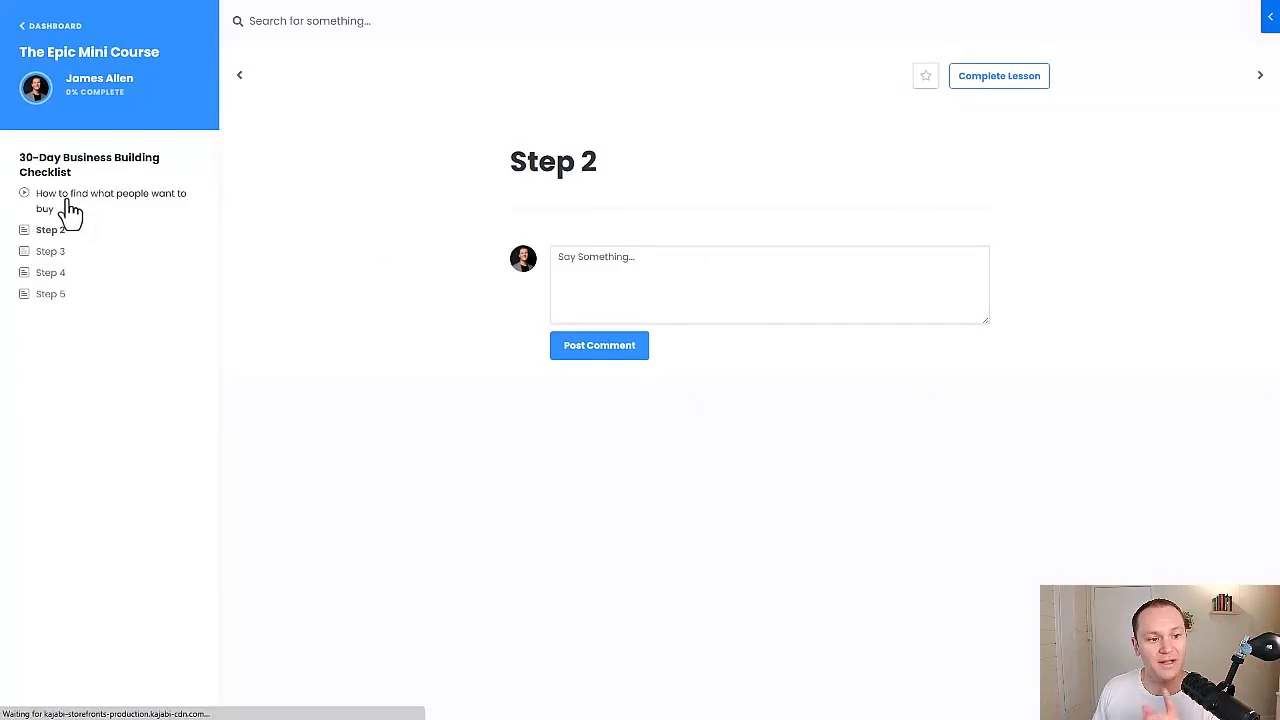
scroll(538, 262, "down", 3)
scroll(538, 262, "up", 3)
scroll(538, 262, "down", 4)
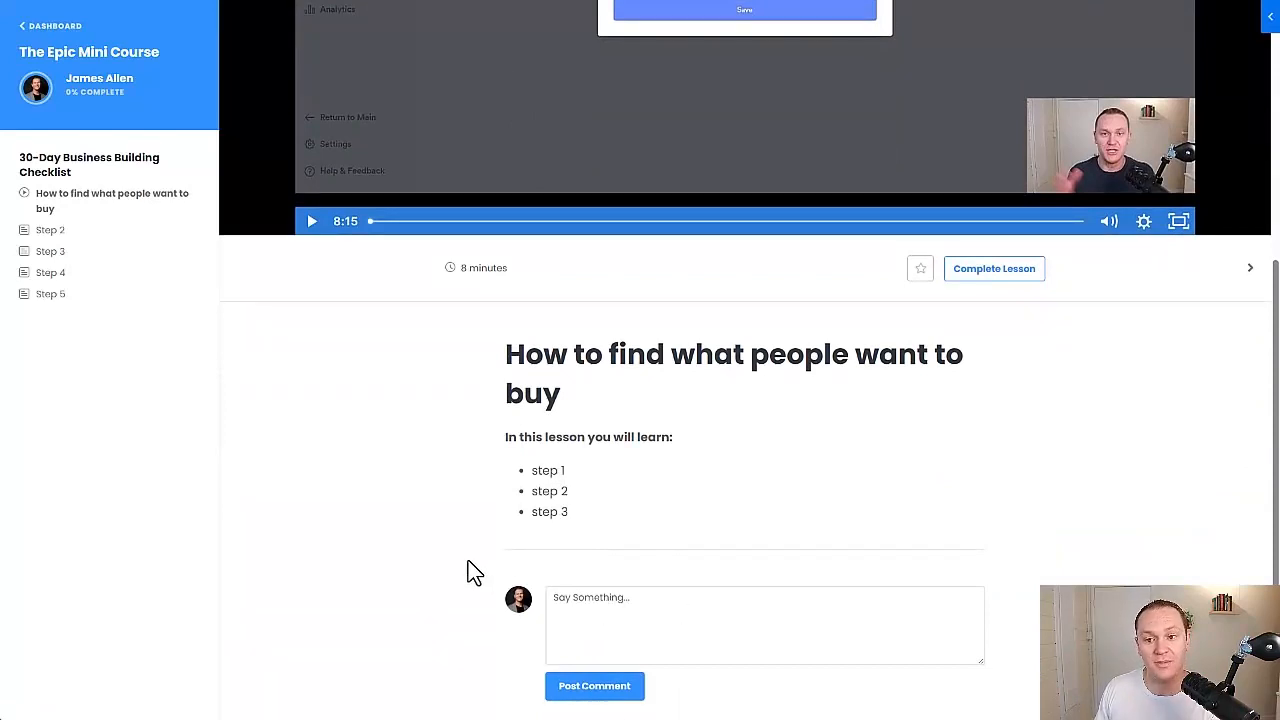
scroll(471, 550, "up", 3)
scroll(1020, 614, "down", 2)
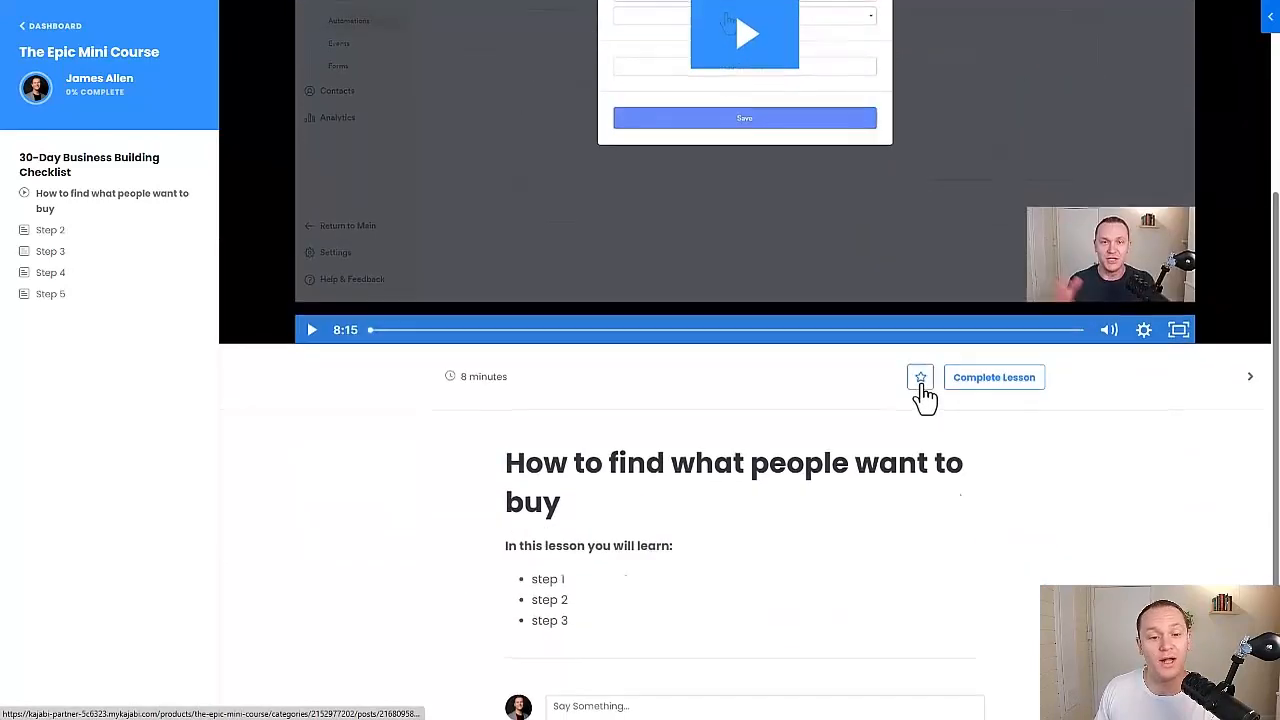
scroll(924, 395, "up", 3)
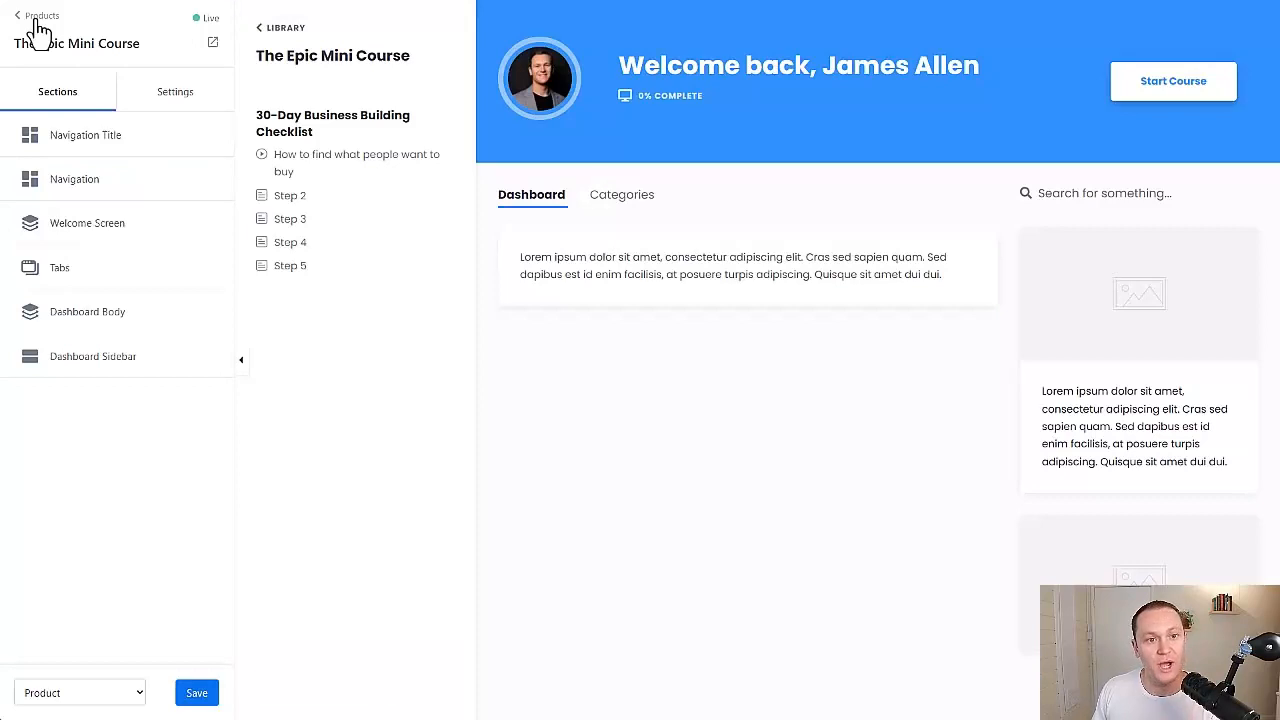
Leave the template editor and view the course's offers and certificate options.
left_click(37, 20)
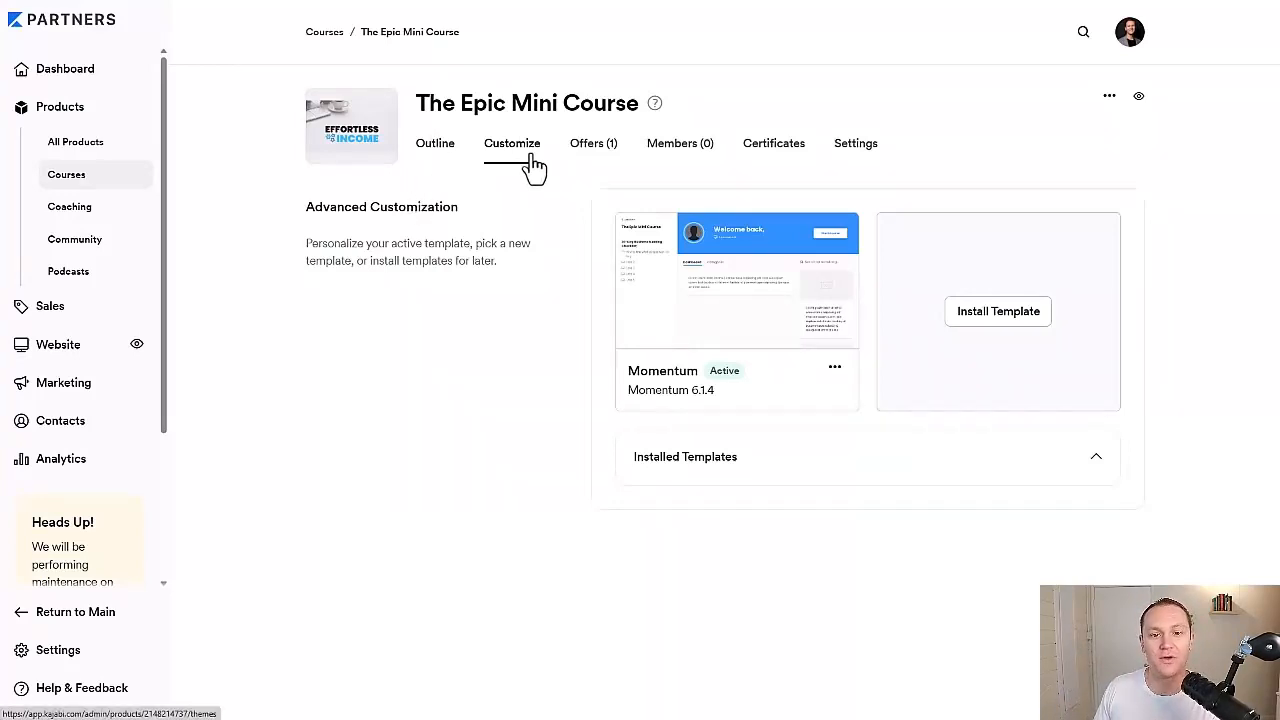
left_click(600, 153)
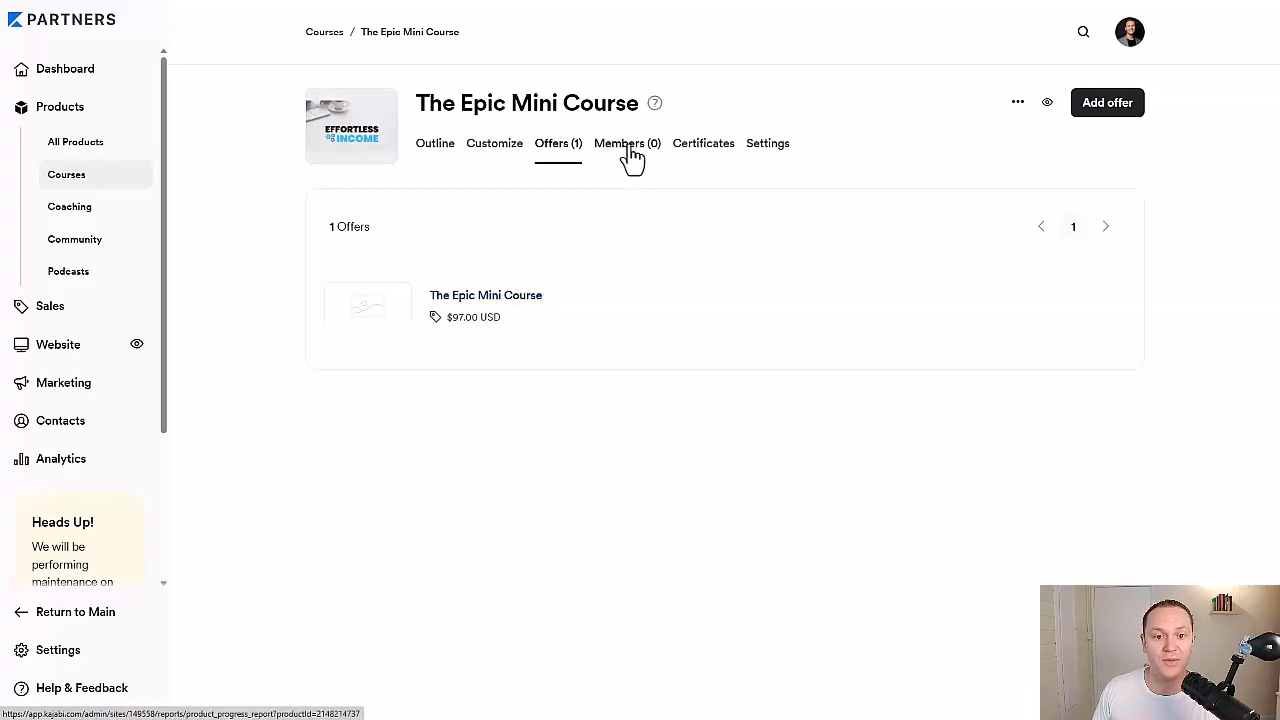
left_click(705, 152)
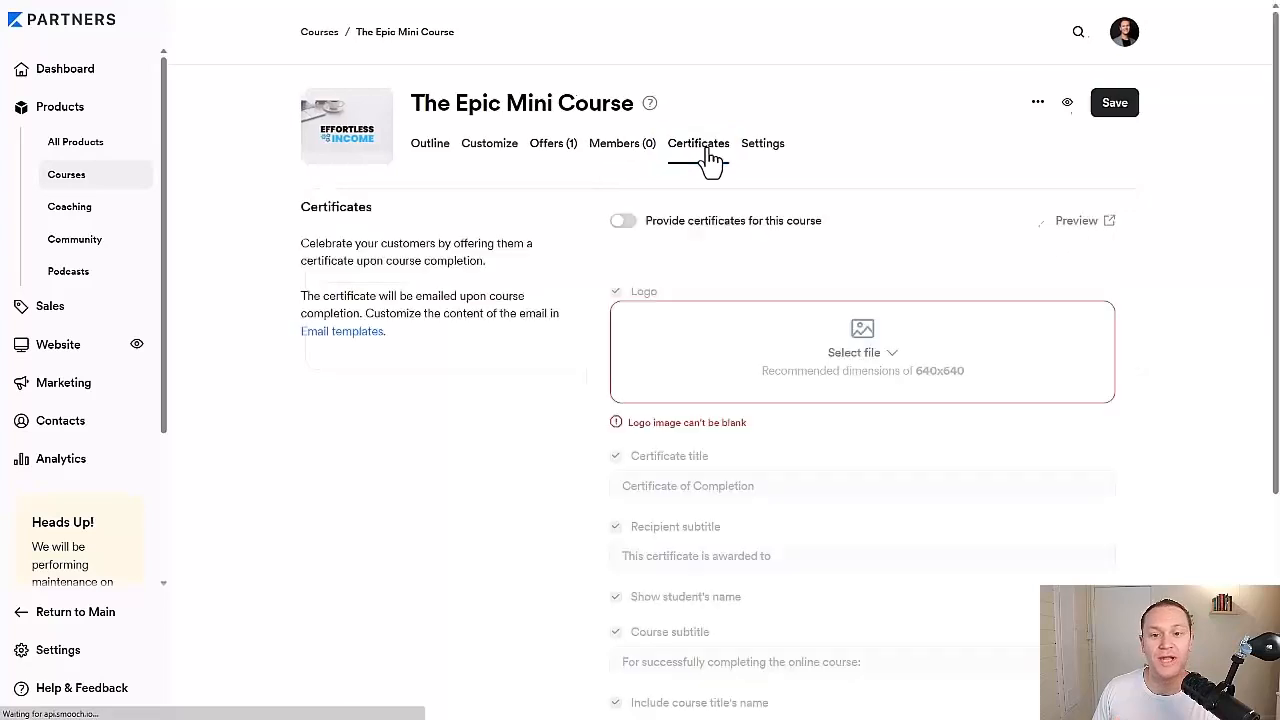
Try providing certificates for the course, switch the option off again and try to save the page.
left_click(625, 223)
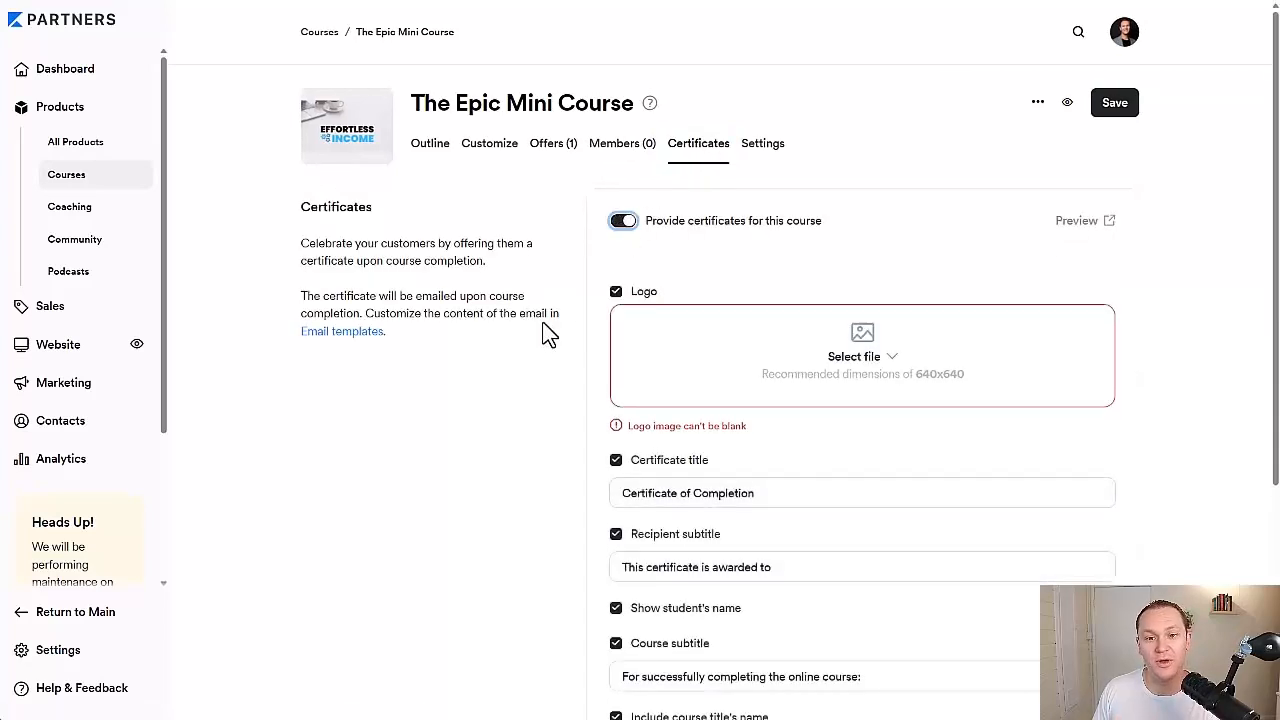
scroll(557, 334, "down", 2)
scroll(823, 246, "up", 2)
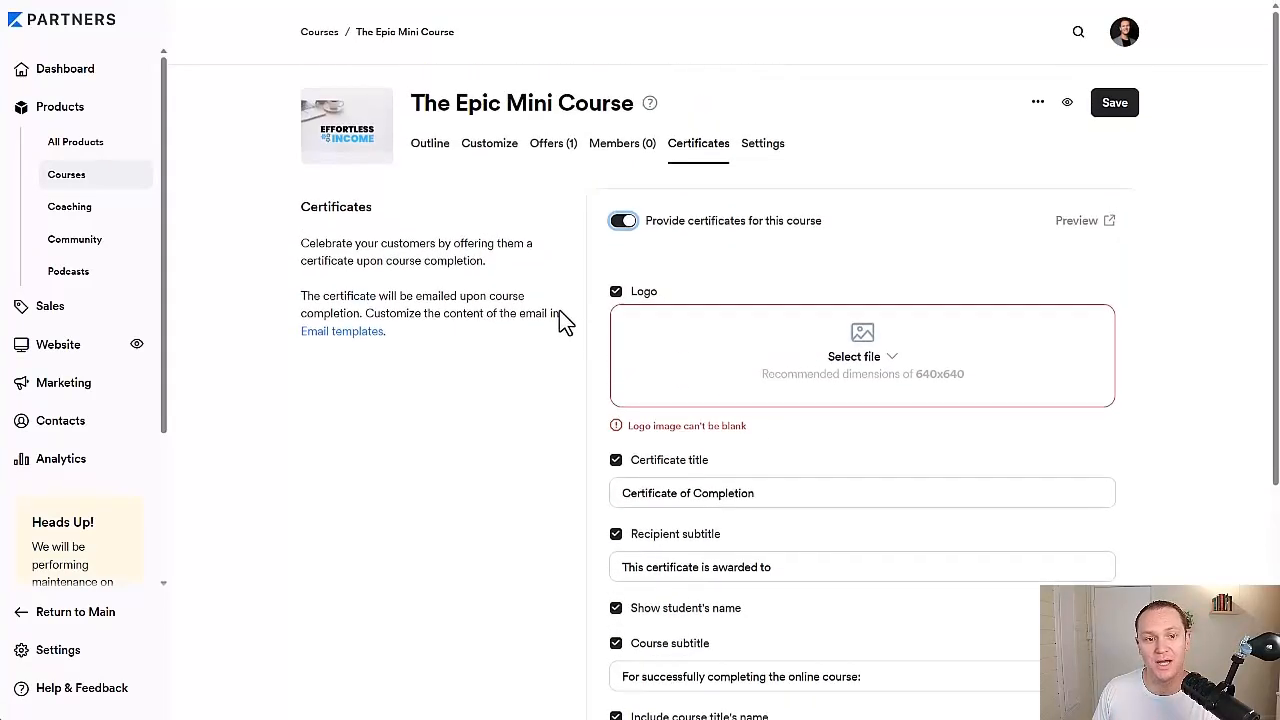
left_click(623, 221)
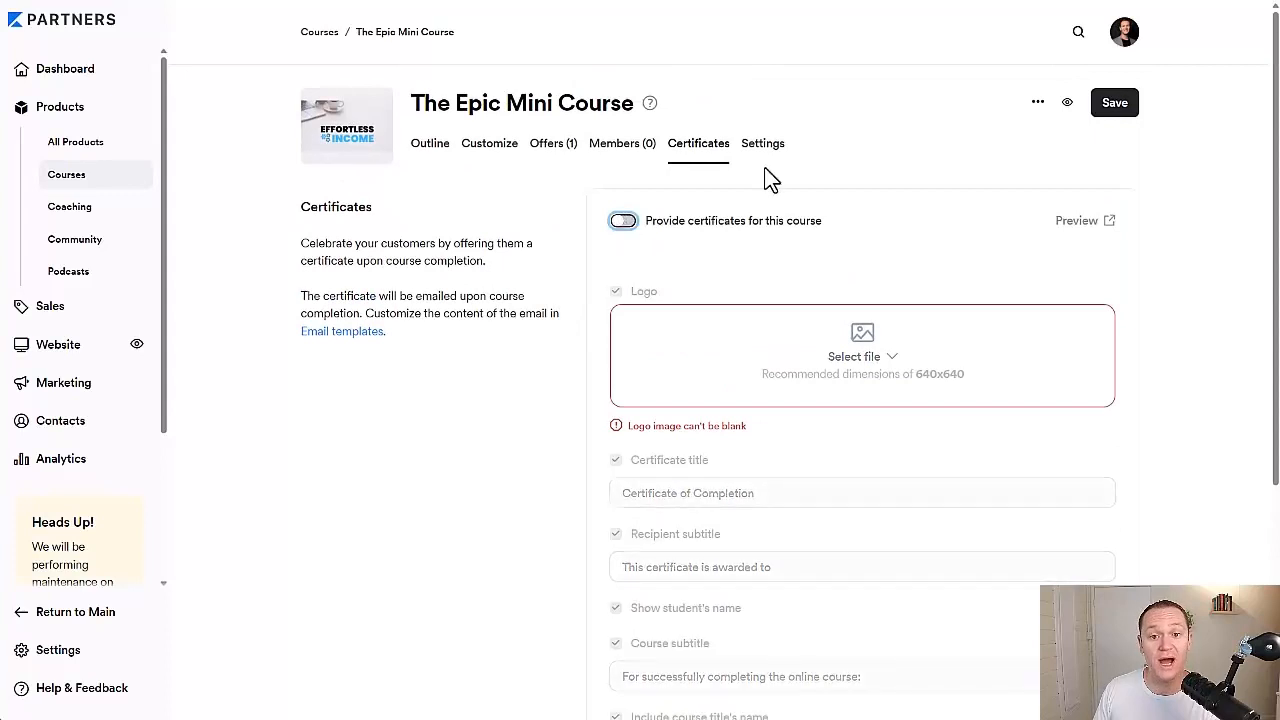
left_click(762, 150)
left_click(748, 58)
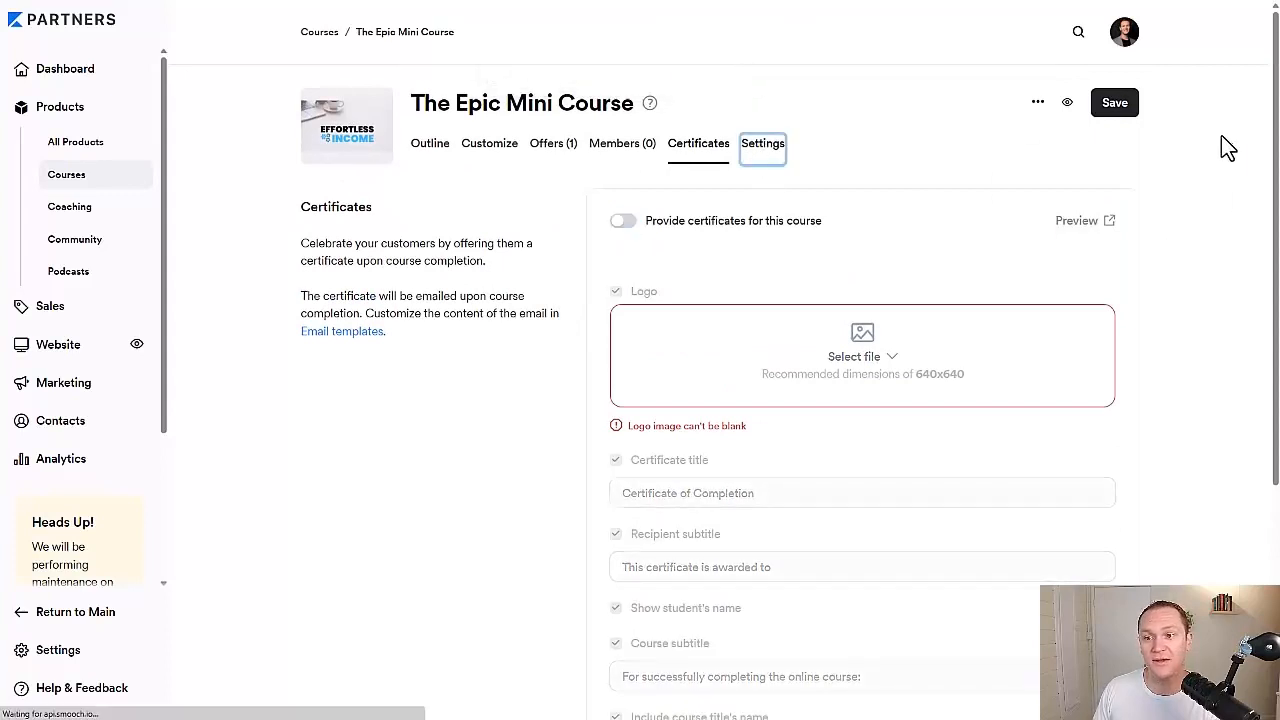
left_click(1115, 108)
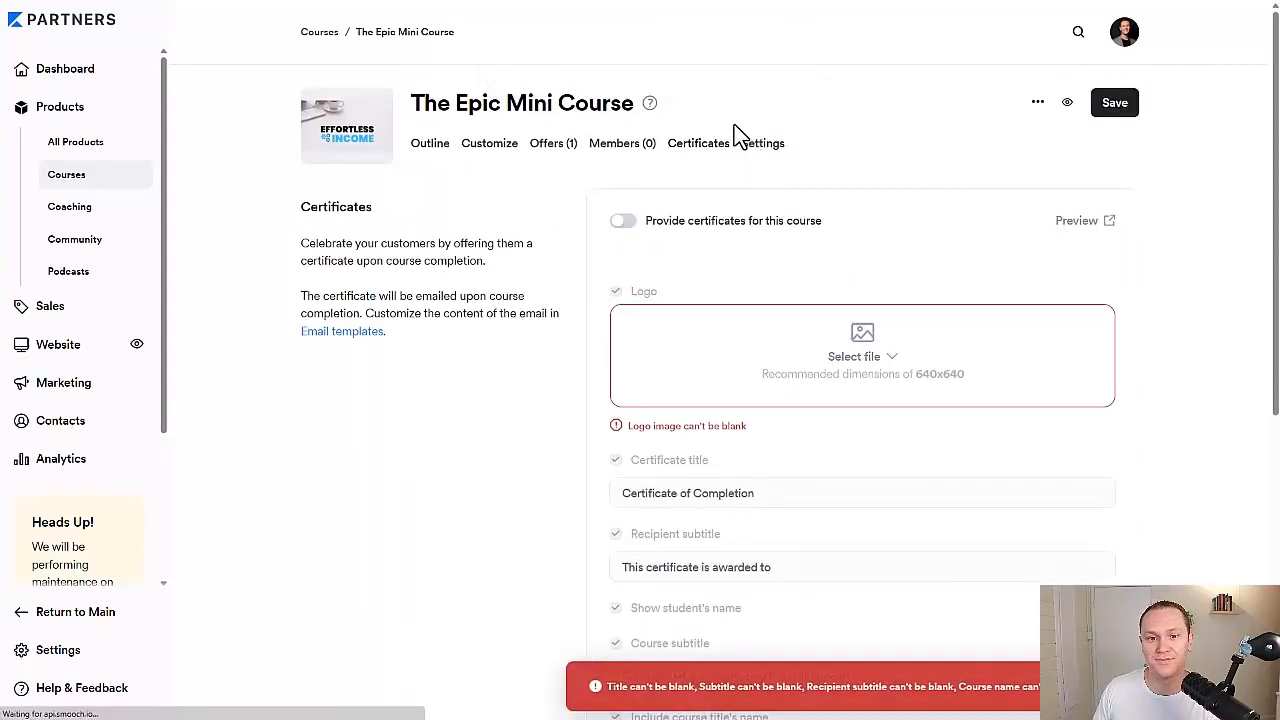
Examine the title, description and thumbnail in the settings of The Epic Mini Course.
left_click(762, 150)
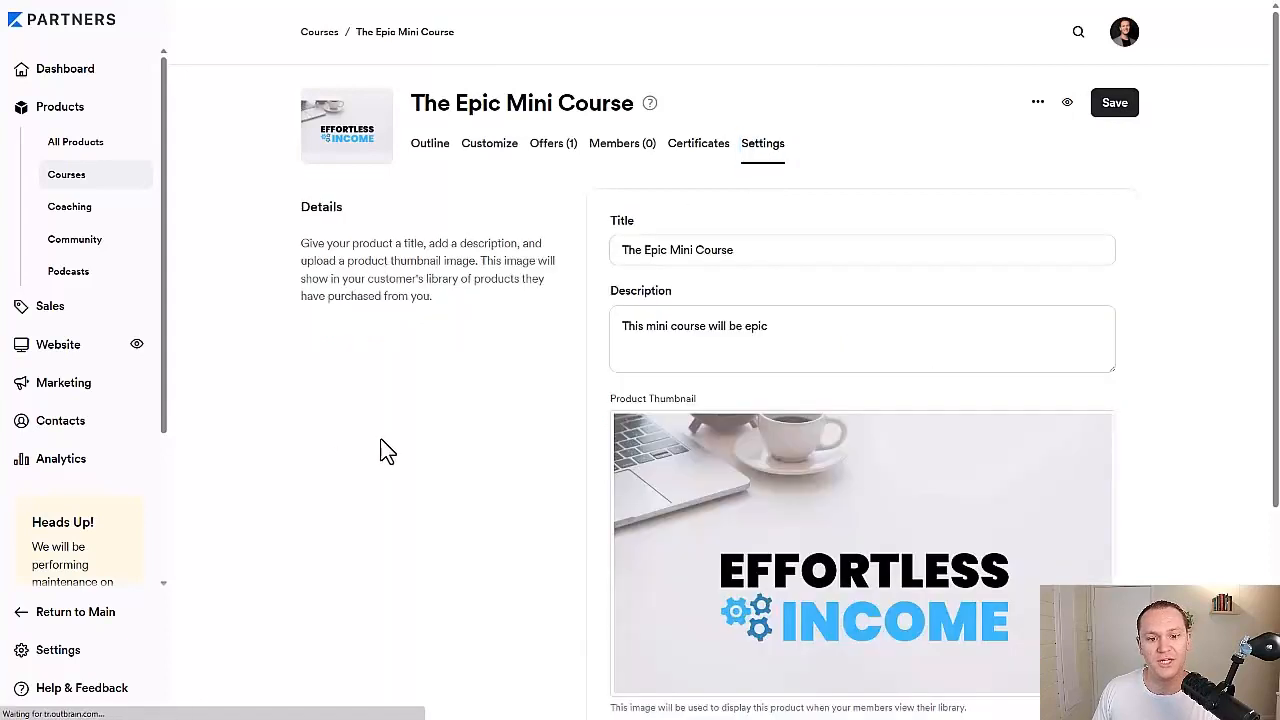
scroll(530, 372, "down", 1)
left_click_drag(763, 143, 600, 143)
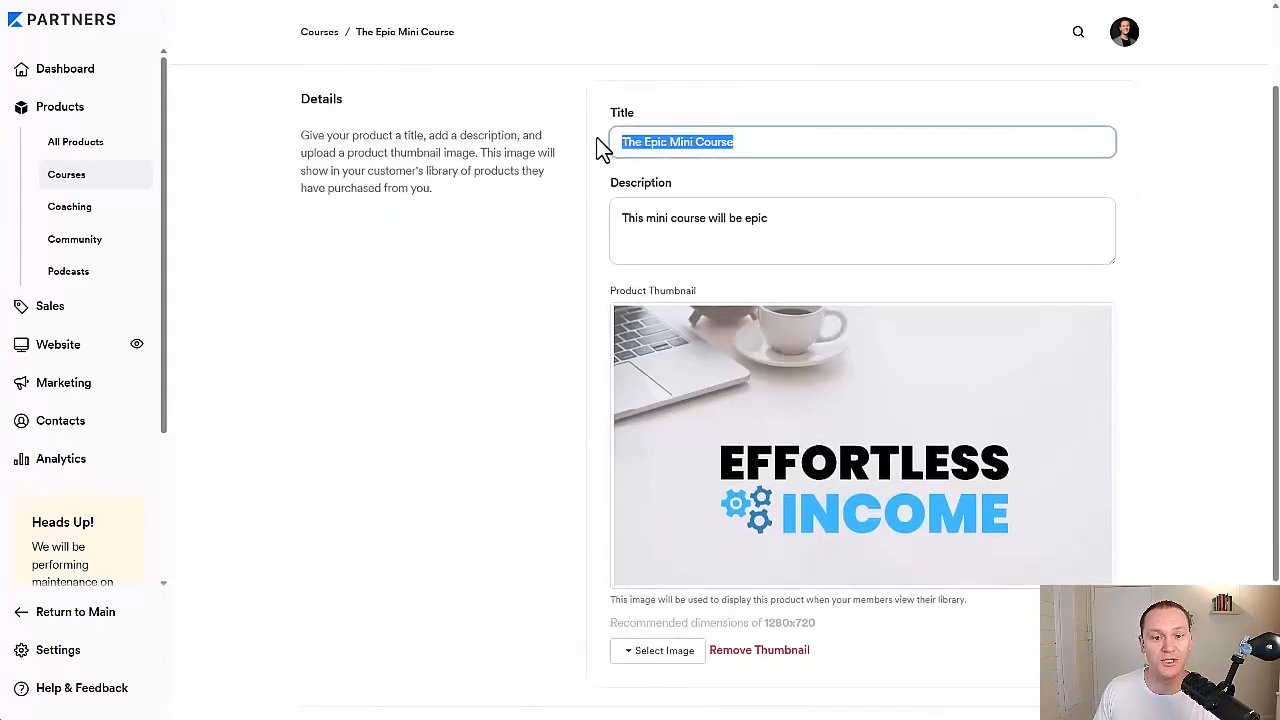
scroll(537, 305, "up", 1)
left_click_drag(776, 322, 517, 334)
scroll(517, 346, "down", 3)
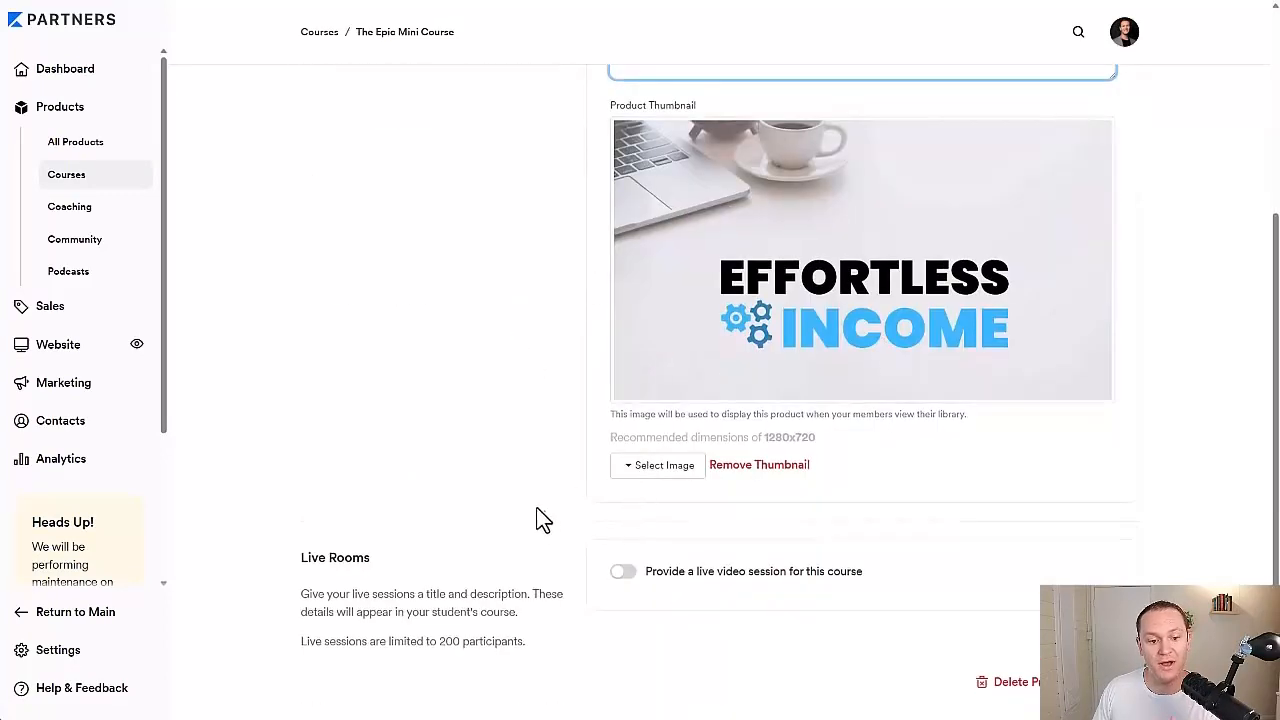
scroll(495, 348, "up", 3)
left_click(497, 347)
Read the Live Rooms information in the course settings, including the participant limit for live sessions.
scroll(505, 346, "down", 3)
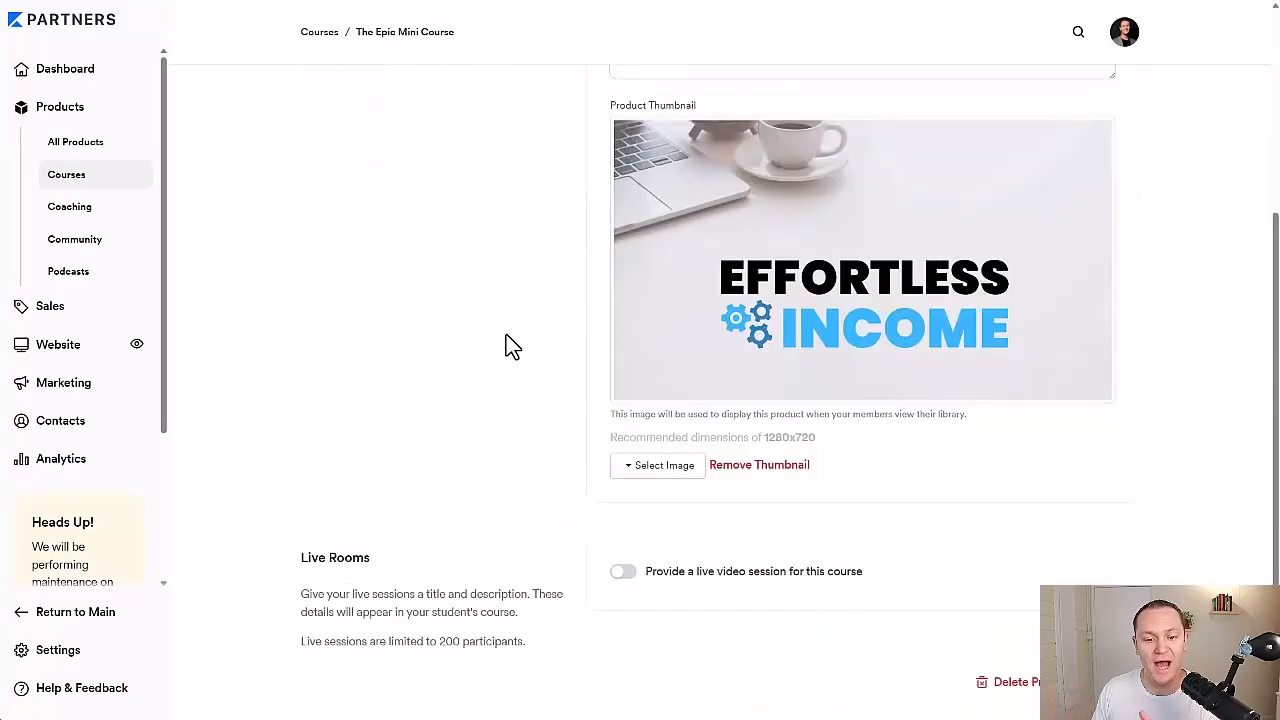
left_click_drag(297, 600, 465, 612)
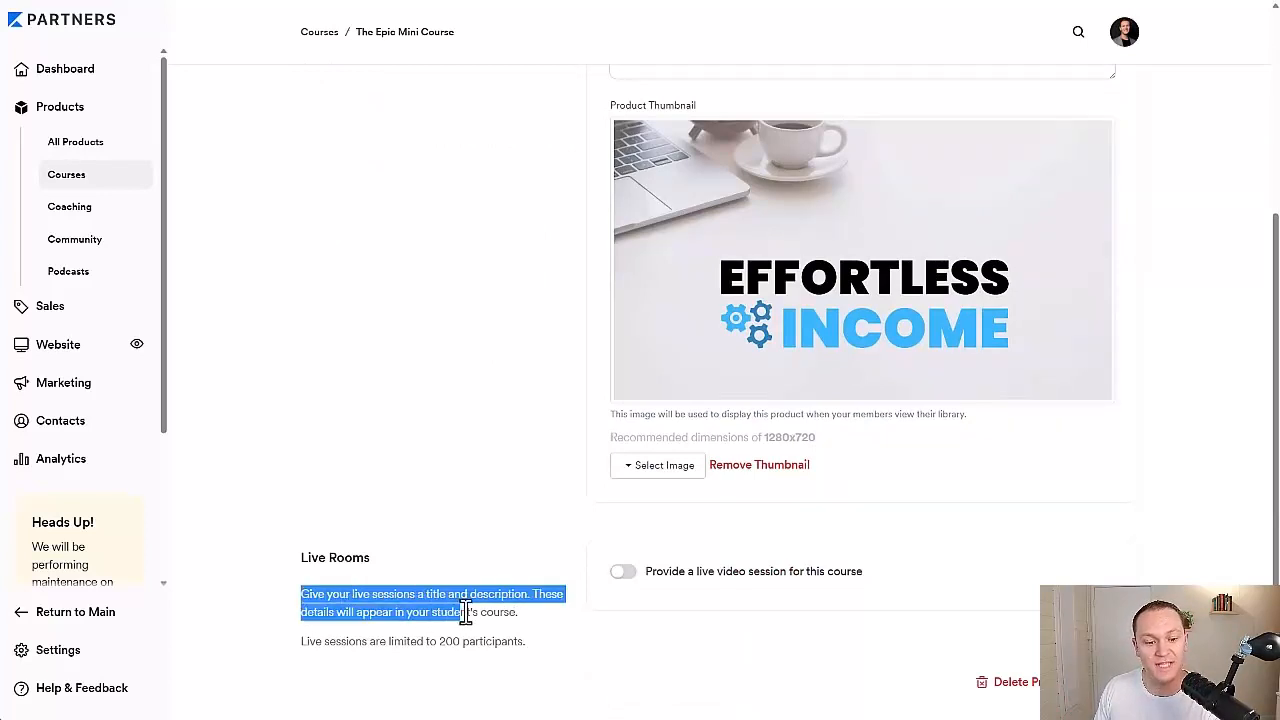
left_click(562, 640)
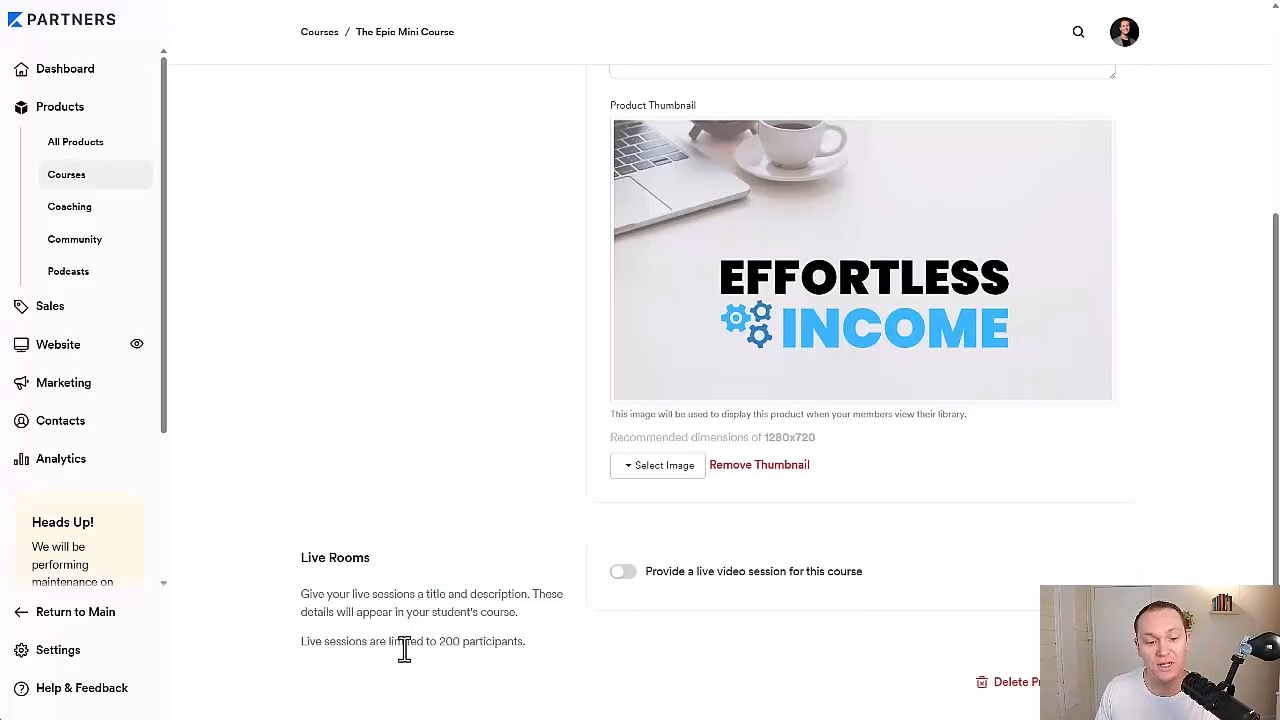
scroll(437, 455, "up", 3)
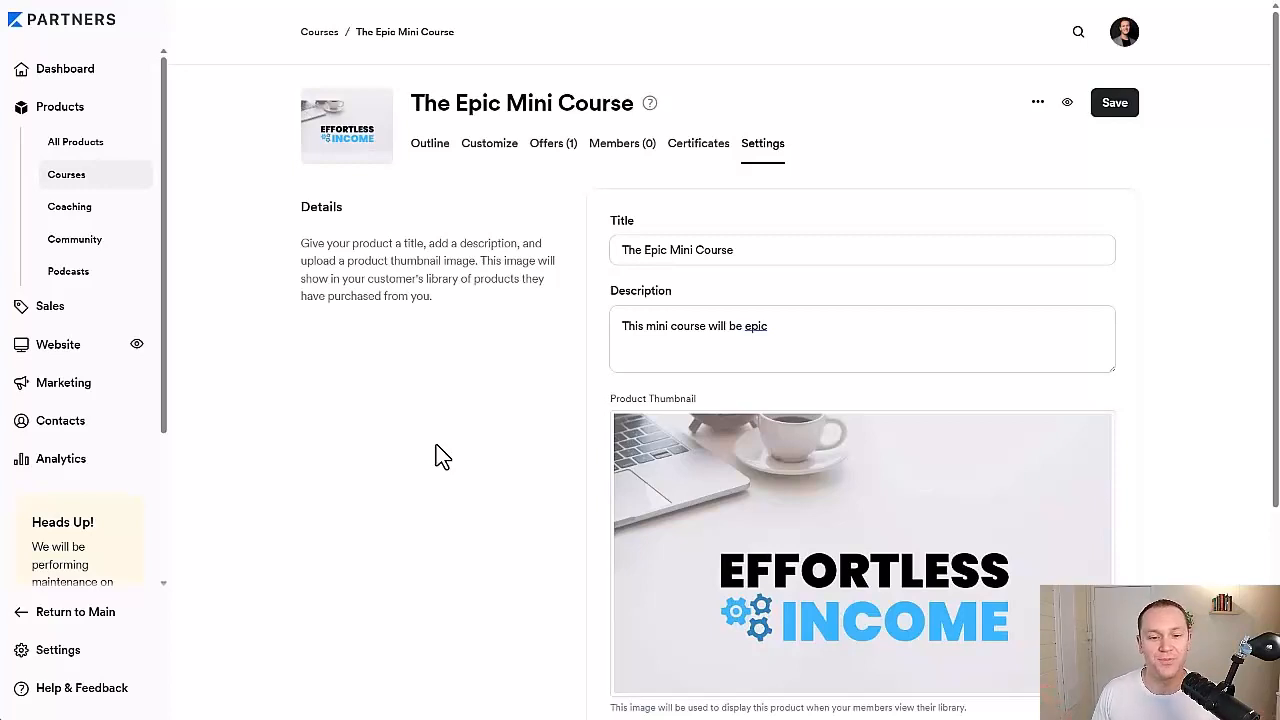
scroll(440, 455, "down", 3)
left_click_drag(527, 645, 240, 649)
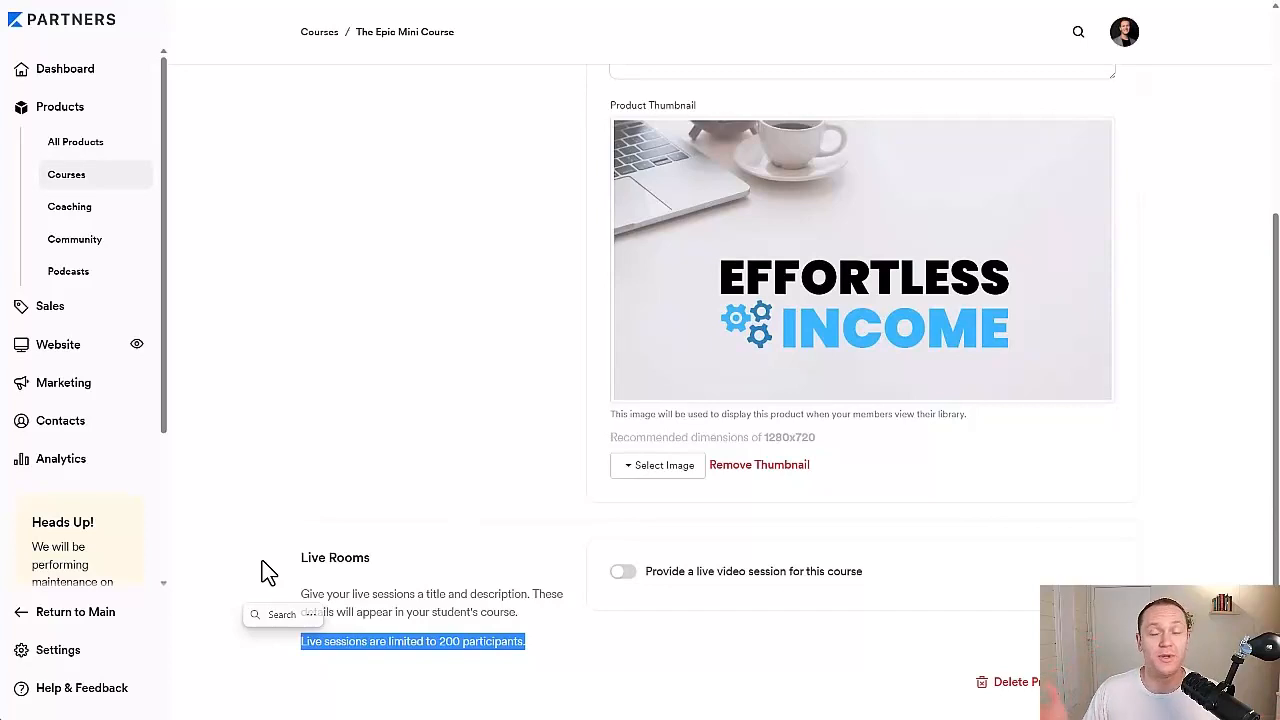
scroll(268, 572, "up", 5)
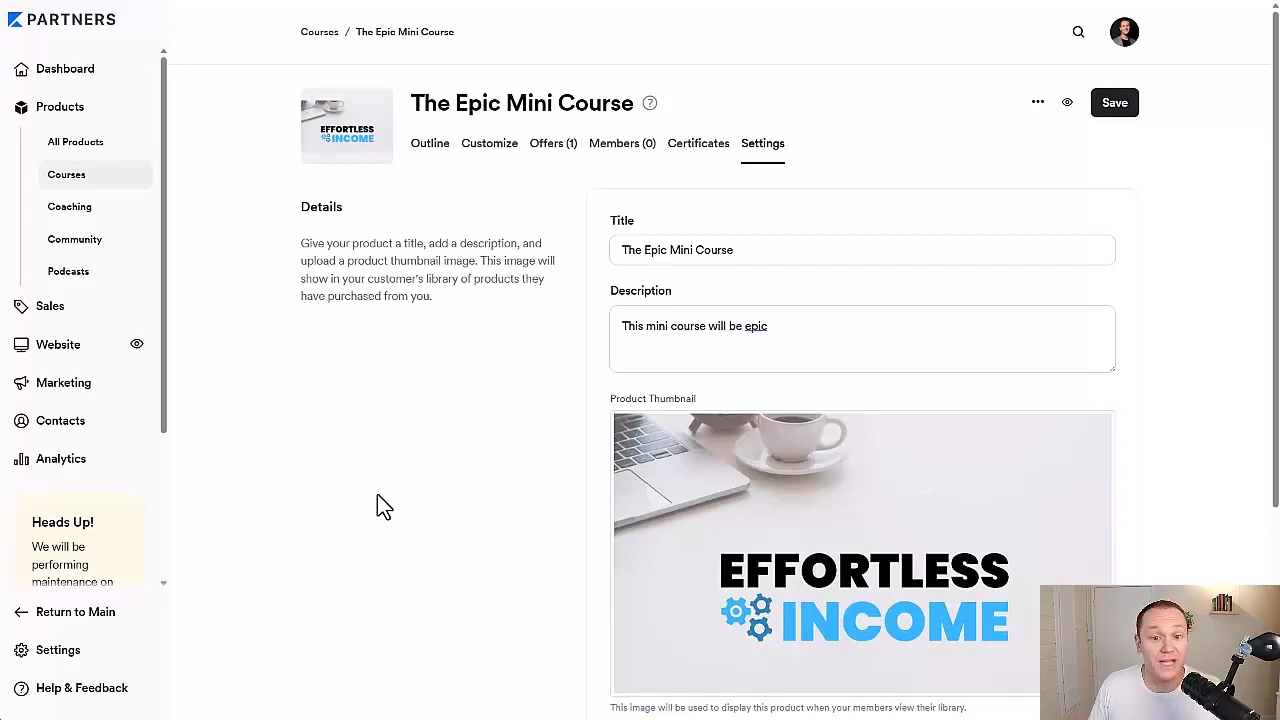
Check over the remaining course settings and save them.
scroll(394, 517, "down", 3)
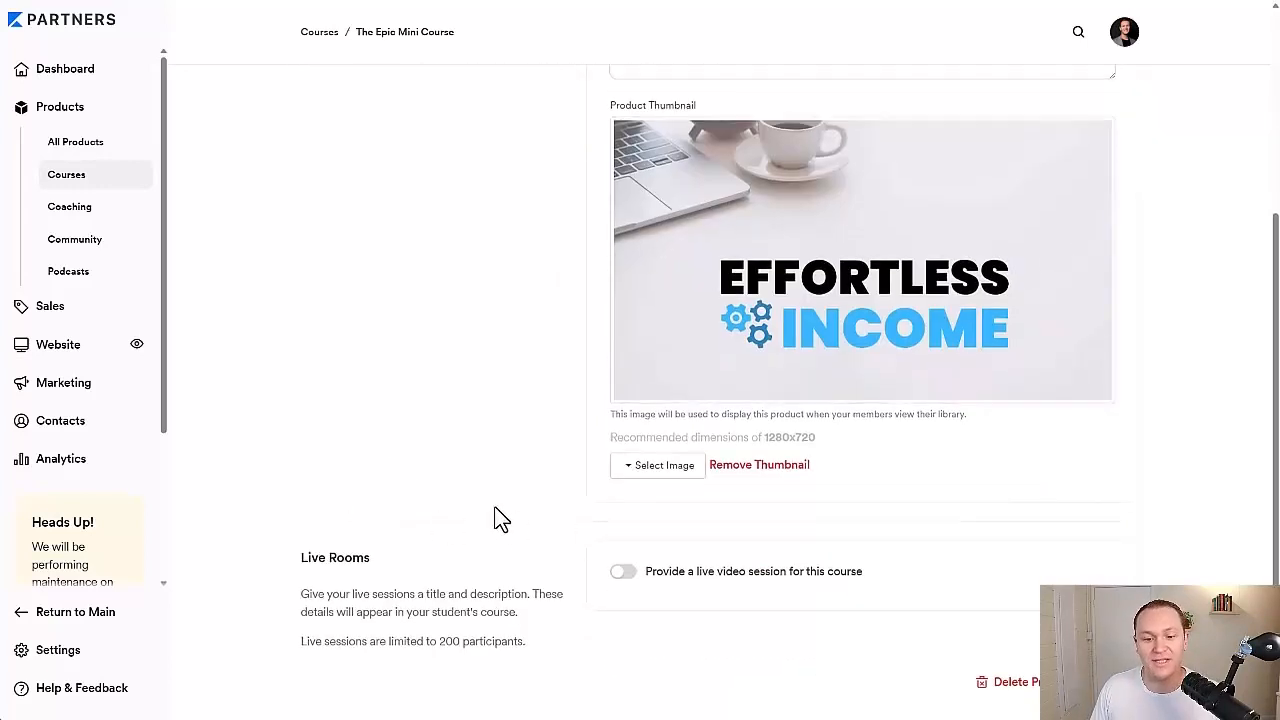
scroll(486, 494, "up", 3)
scroll(486, 494, "down", 3)
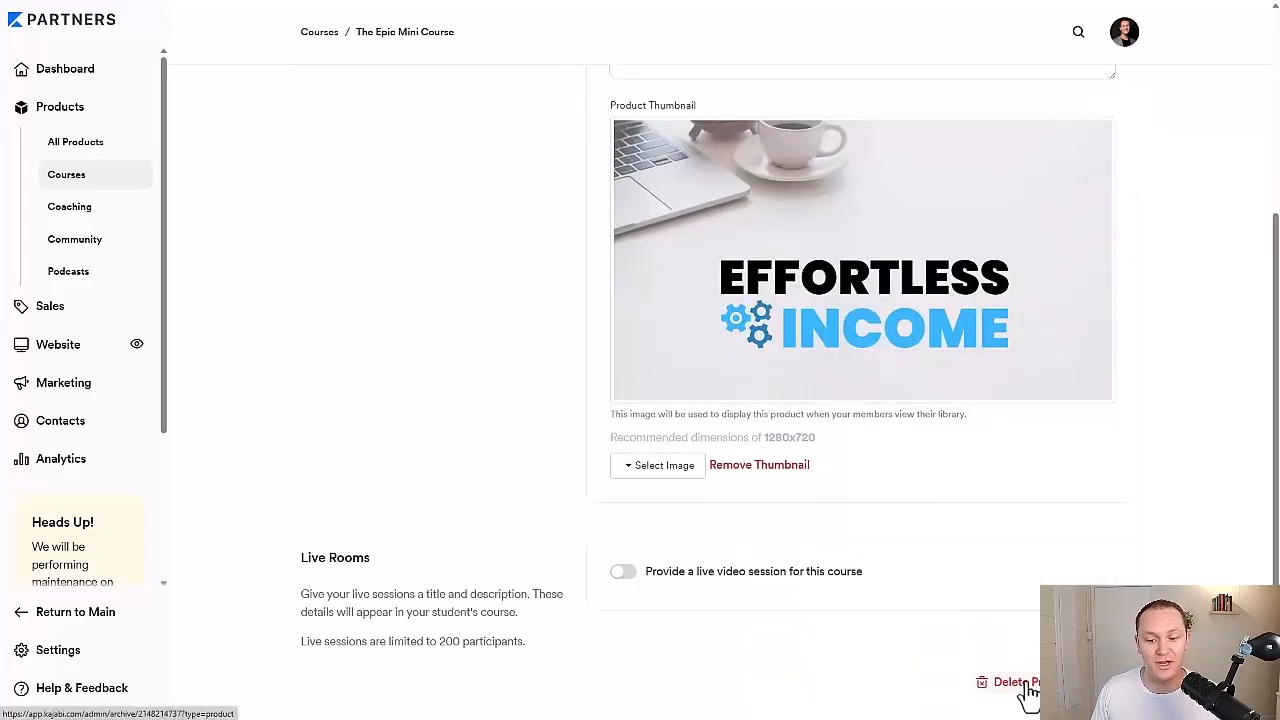
scroll(1028, 692, "up", 3)
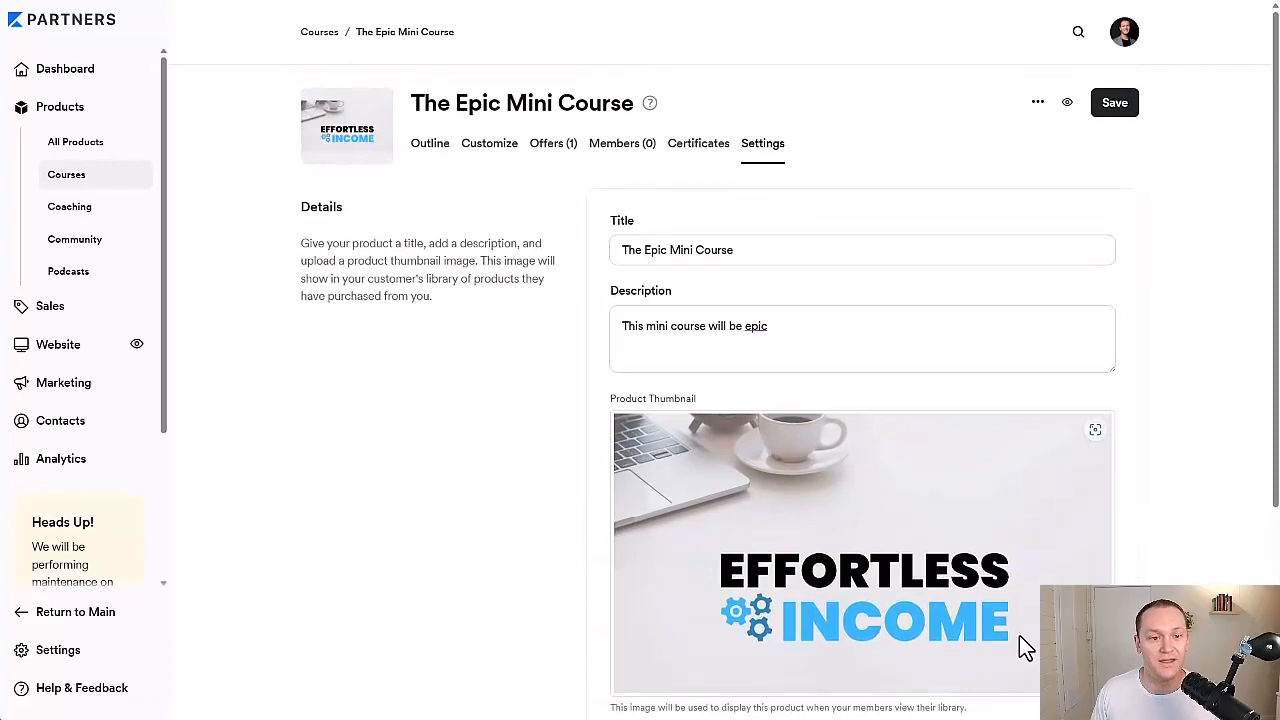
left_click(1120, 104)
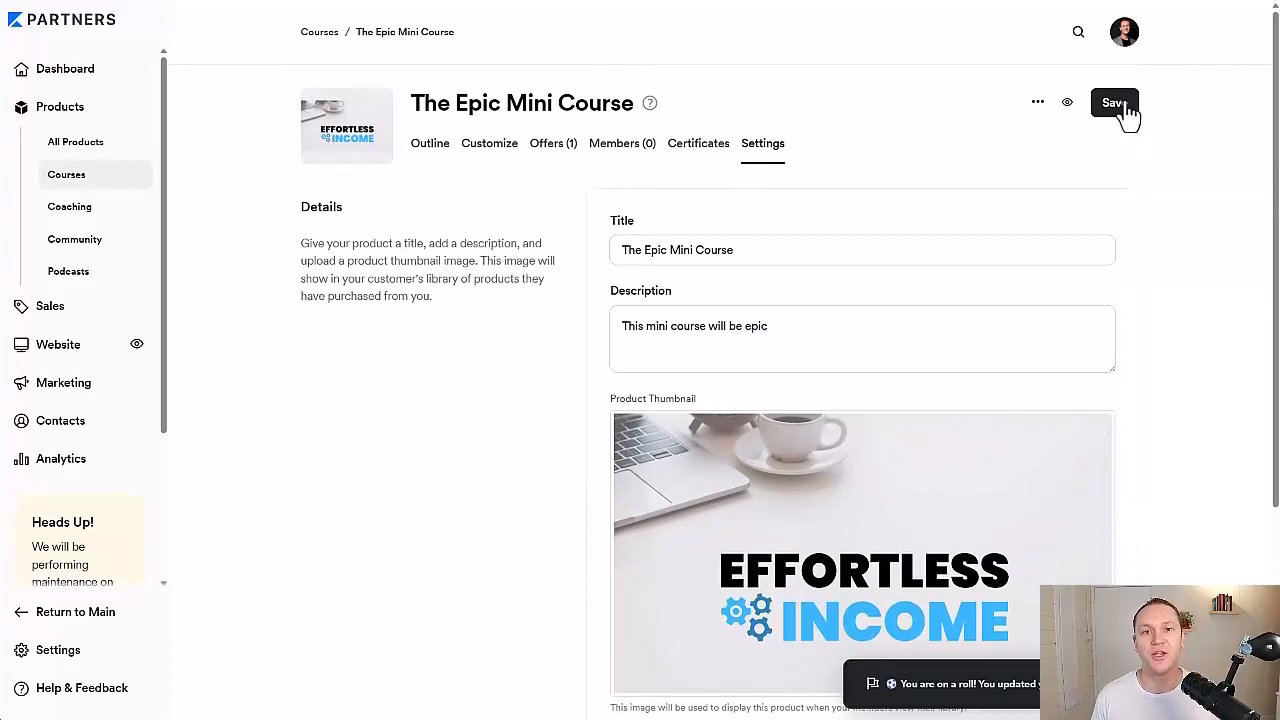